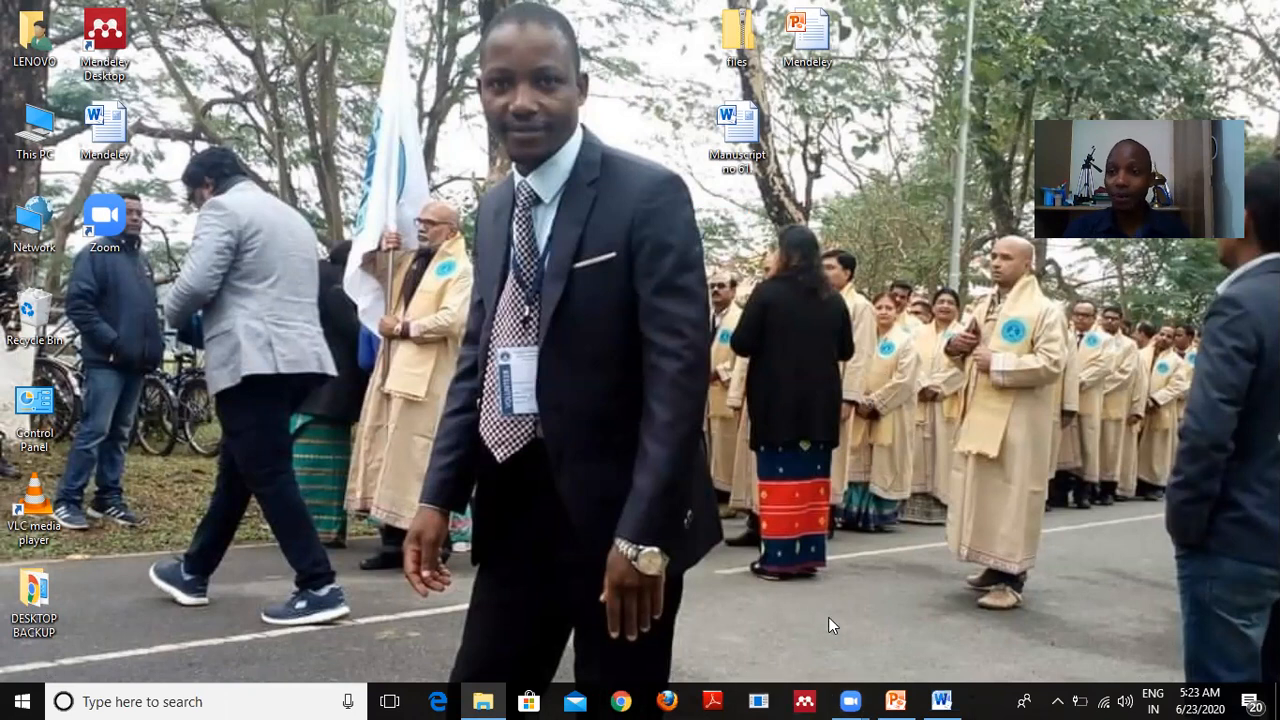
Launch Chrome and search Google for 'mendeley desktop' from the autocomplete suggestion.
{"action": "left_click", "coordinate": [624, 700]}
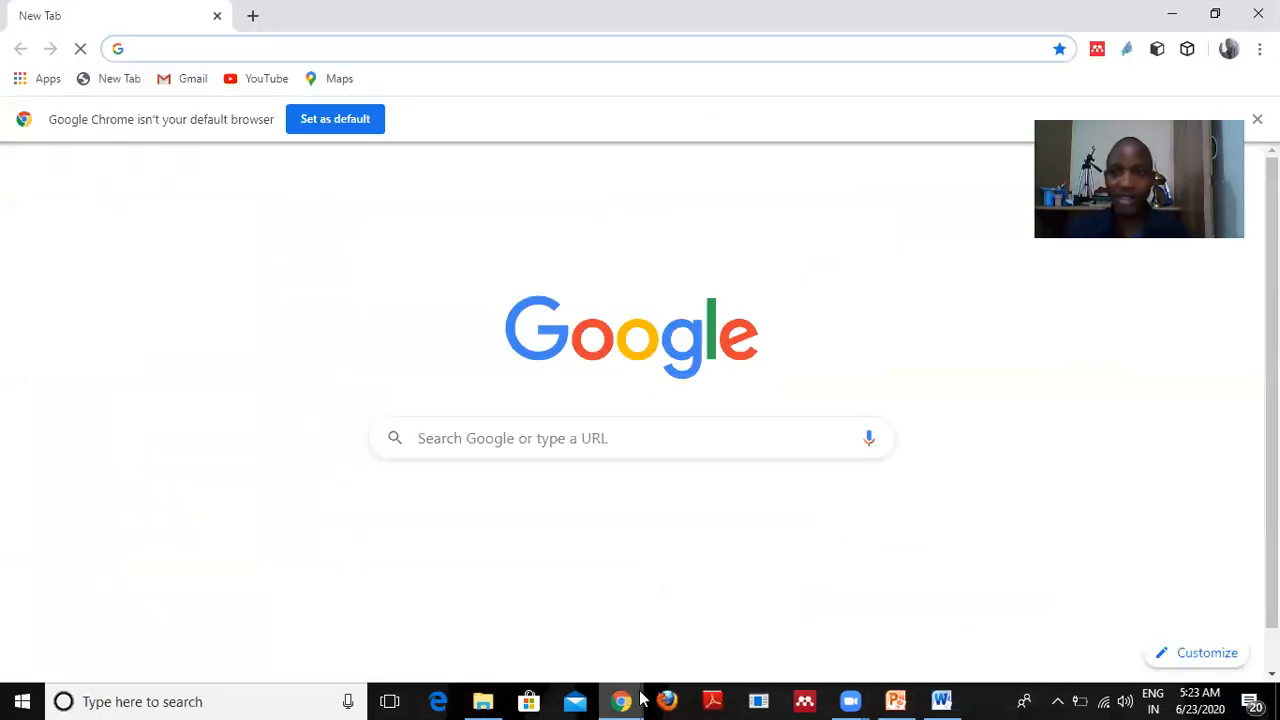
{"action": "left_click", "coordinate": [445, 436]}
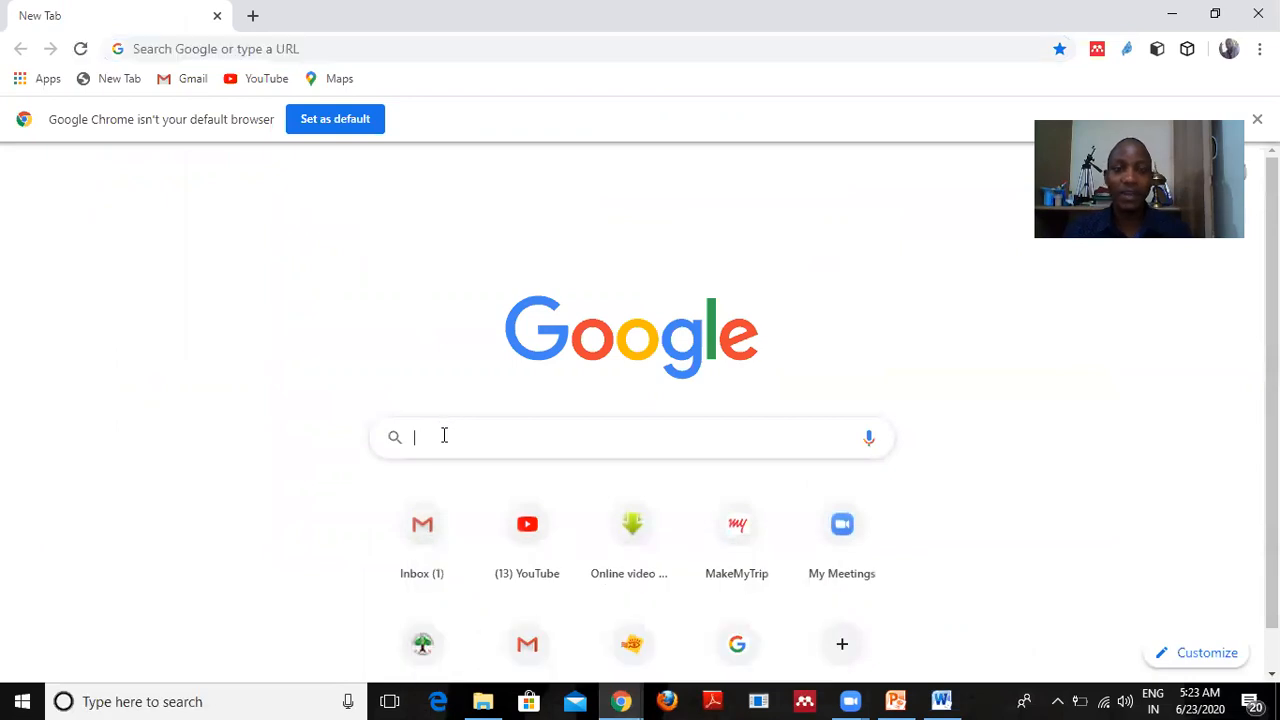
{"action": "type", "text": "mende"}
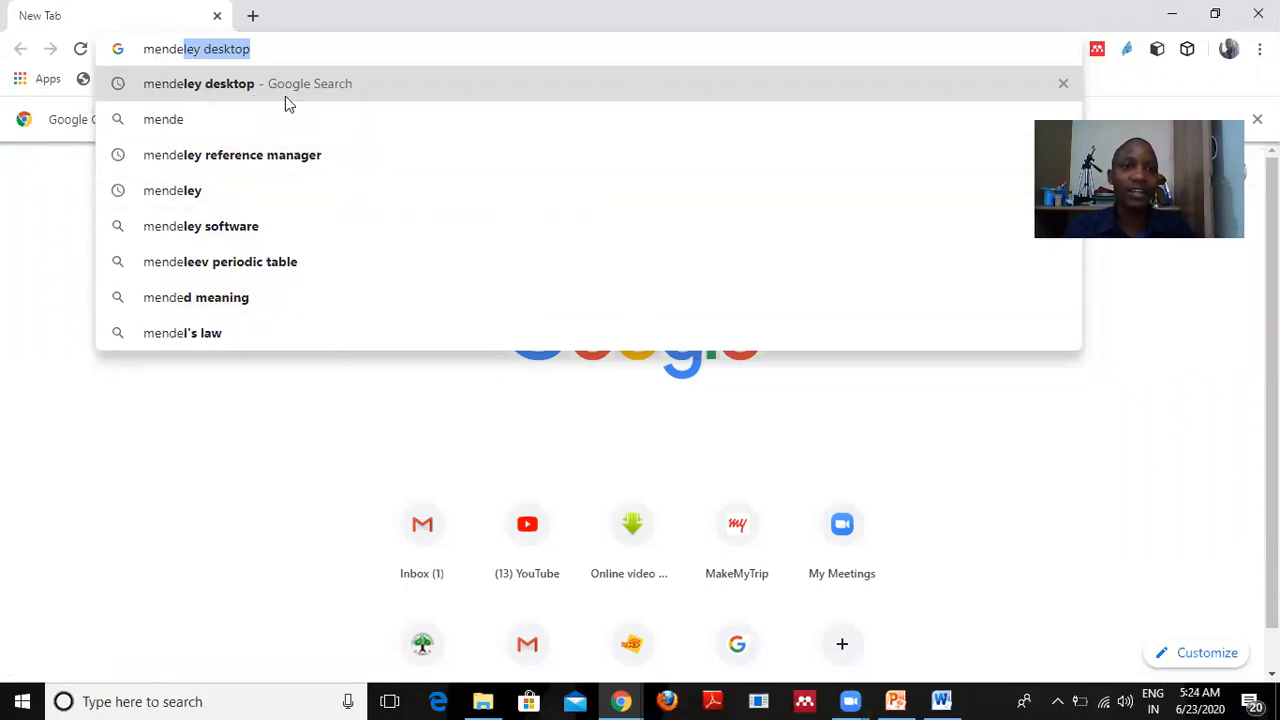
{"action": "left_click", "coordinate": [213, 87]}
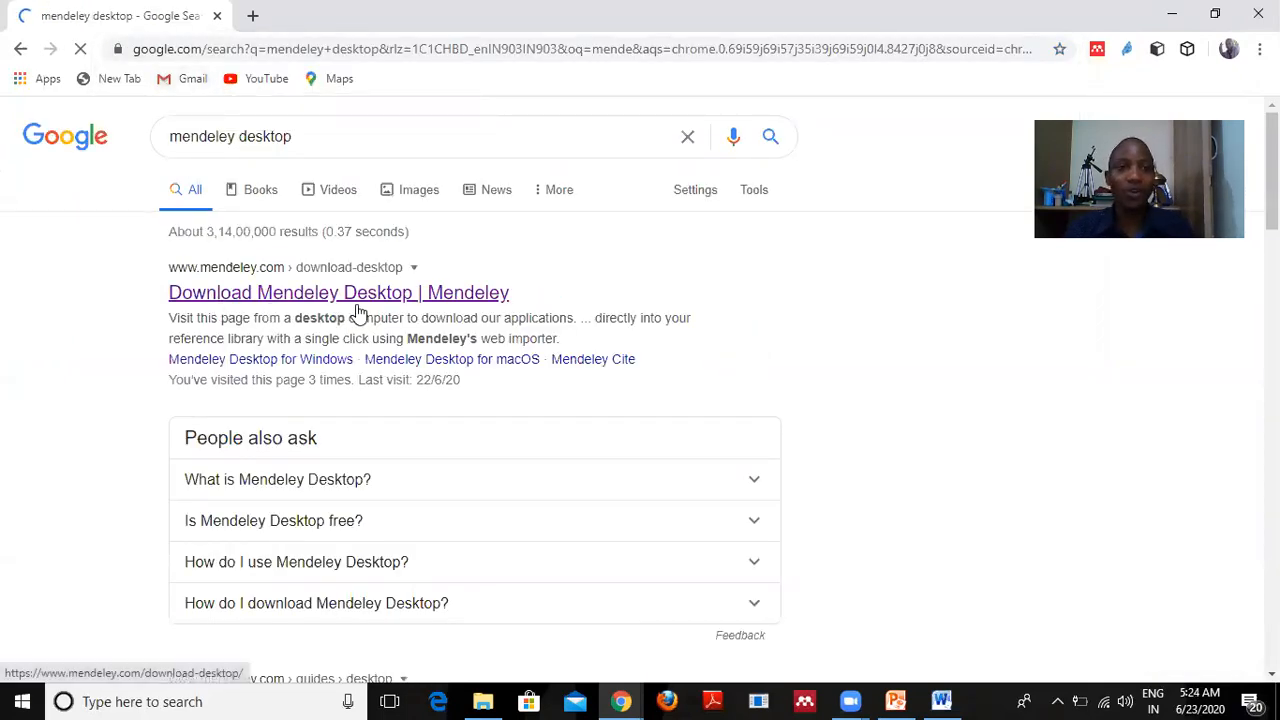
{"action": "scroll", "coordinate": [478, 357], "scroll_direction": "down", "scroll_amount": 1}
{"action": "scroll", "coordinate": [478, 357], "scroll_direction": "down", "scroll_amount": 3}
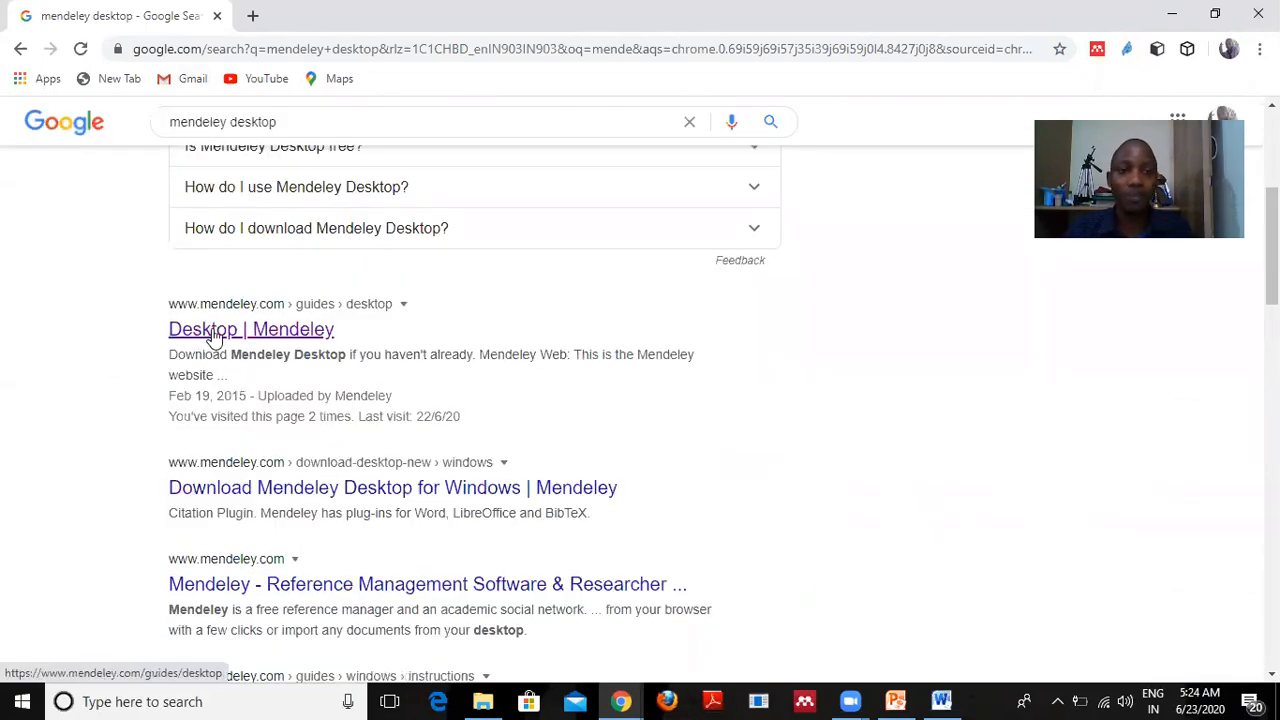
Open the 'Desktop | Mendeley' result and scroll through the Mendeley Desktop guide.
{"action": "left_click", "coordinate": [214, 337]}
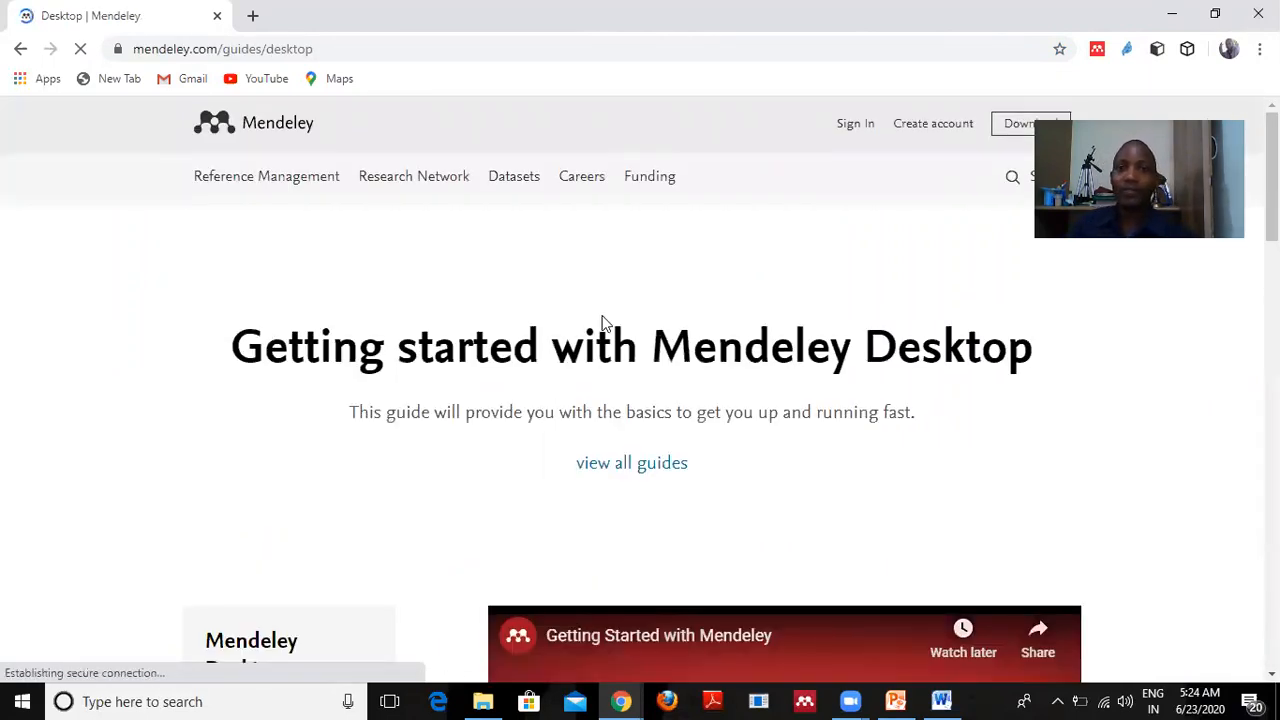
{"action": "scroll", "coordinate": [603, 322], "scroll_direction": "down", "scroll_amount": 2}
{"action": "scroll", "coordinate": [683, 326], "scroll_direction": "down", "scroll_amount": 3}
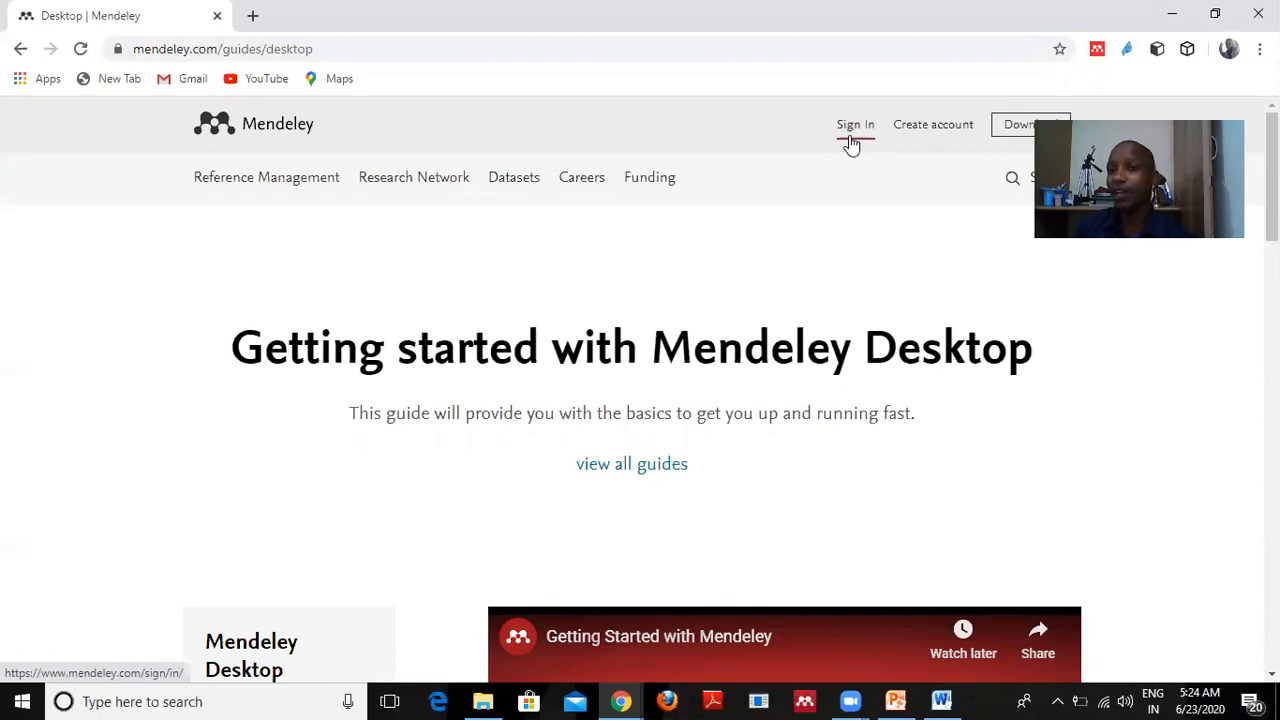
Go to Mendeley sign-in, choose 'Use another account', and submit the user's e-mail address.
{"action": "left_click", "coordinate": [930, 140]}
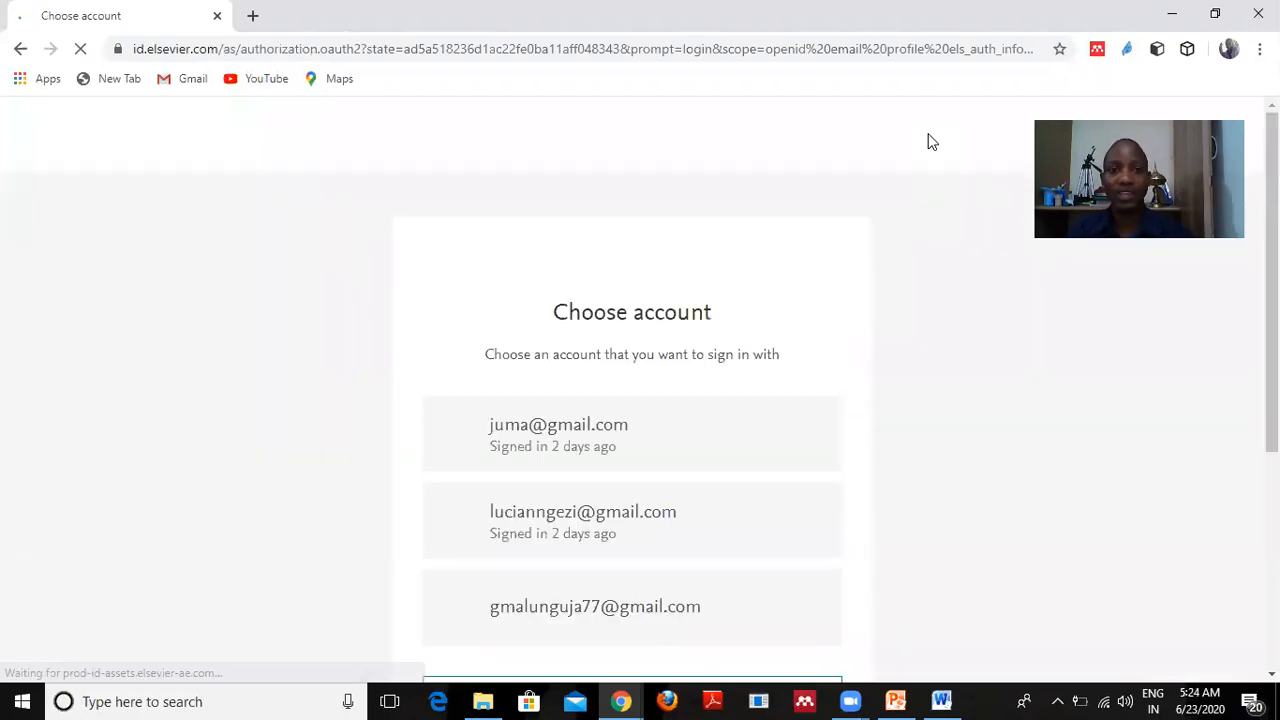
{"action": "scroll", "coordinate": [716, 338], "scroll_direction": "down", "scroll_amount": 1}
{"action": "scroll", "coordinate": [716, 340], "scroll_direction": "down", "scroll_amount": 1}
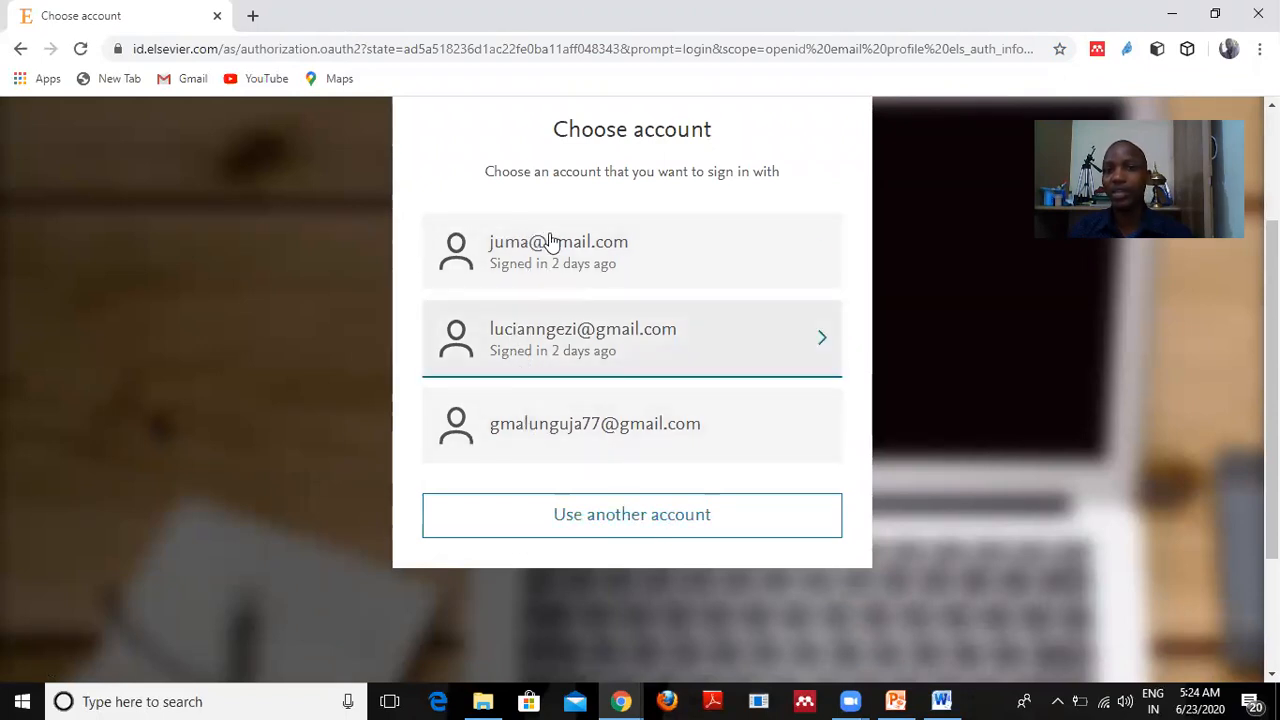
{"action": "left_click", "coordinate": [630, 525]}
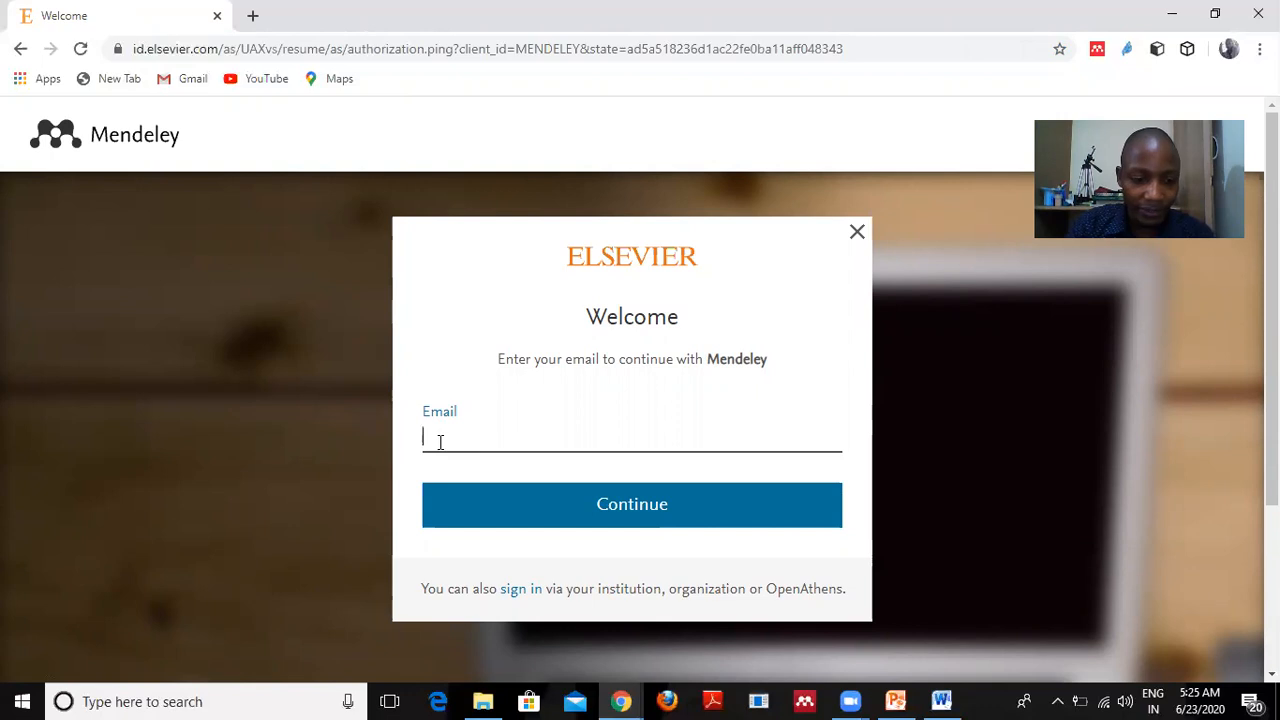
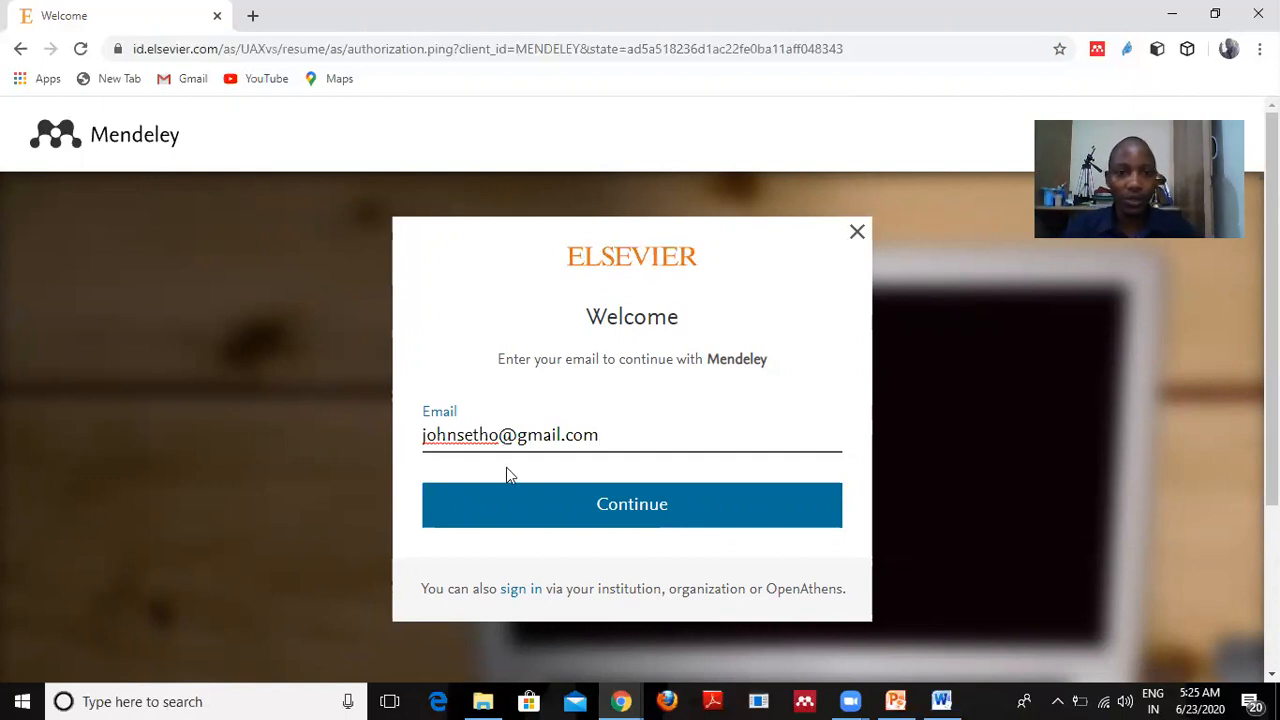
{"action": "left_click", "coordinate": [631, 505]}
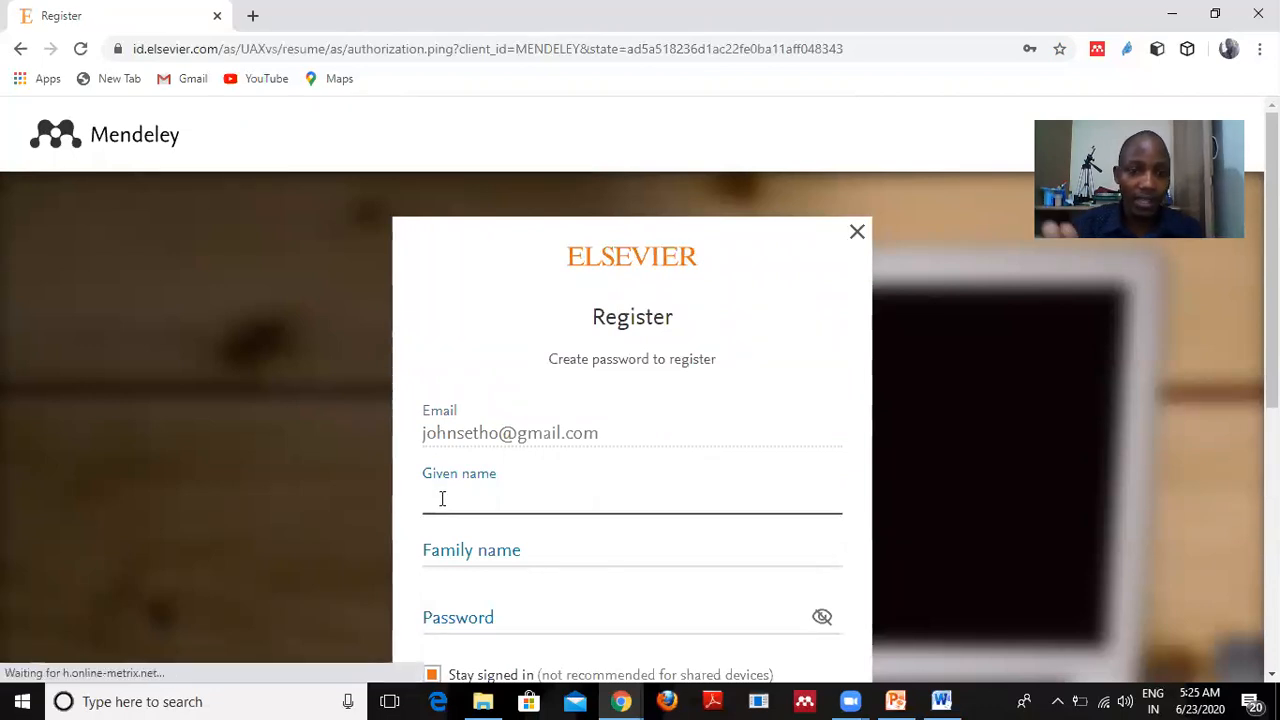
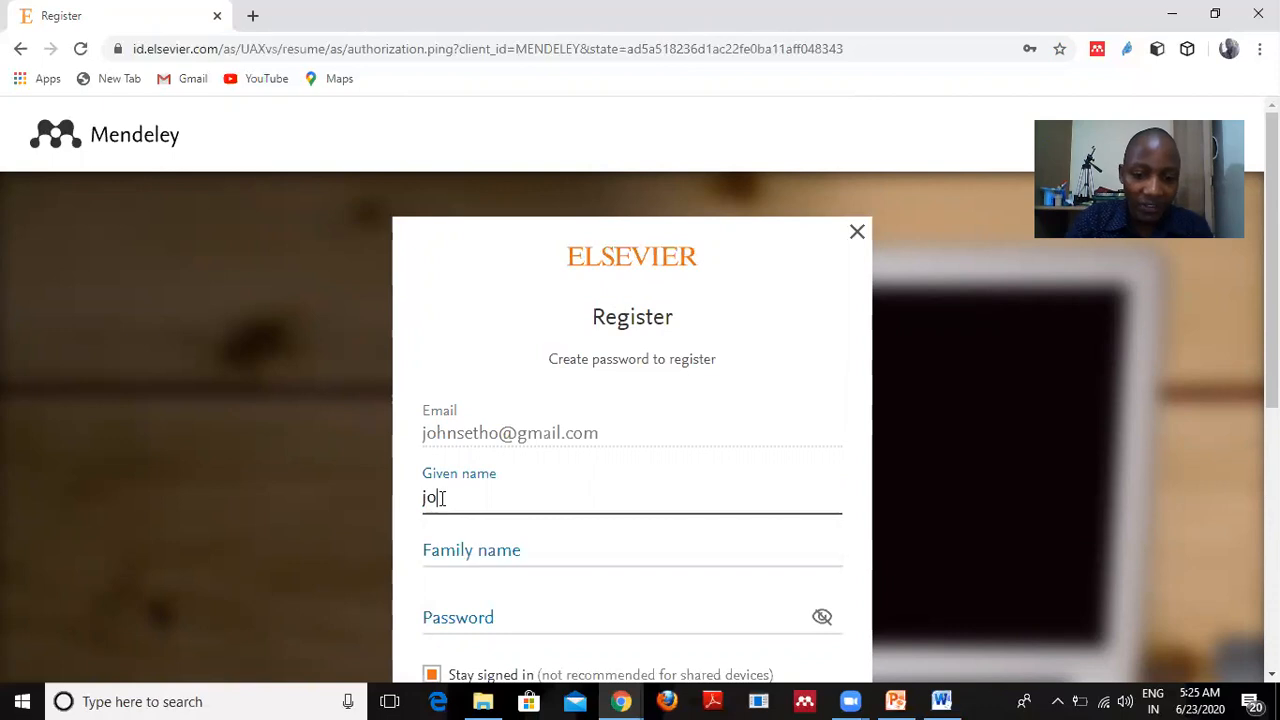
Fill the Elsevier ID Register form with the user's given name, family name and password, and submit.
{"action": "left_click", "coordinate": [481, 550]}
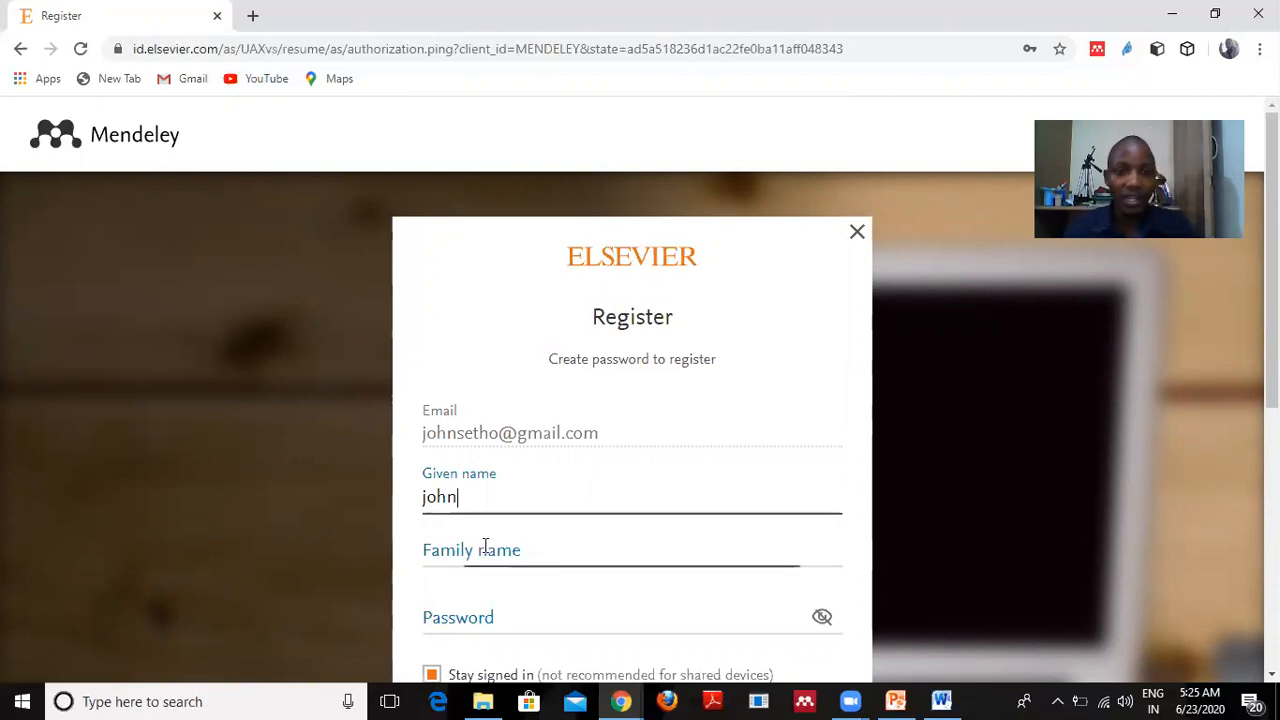
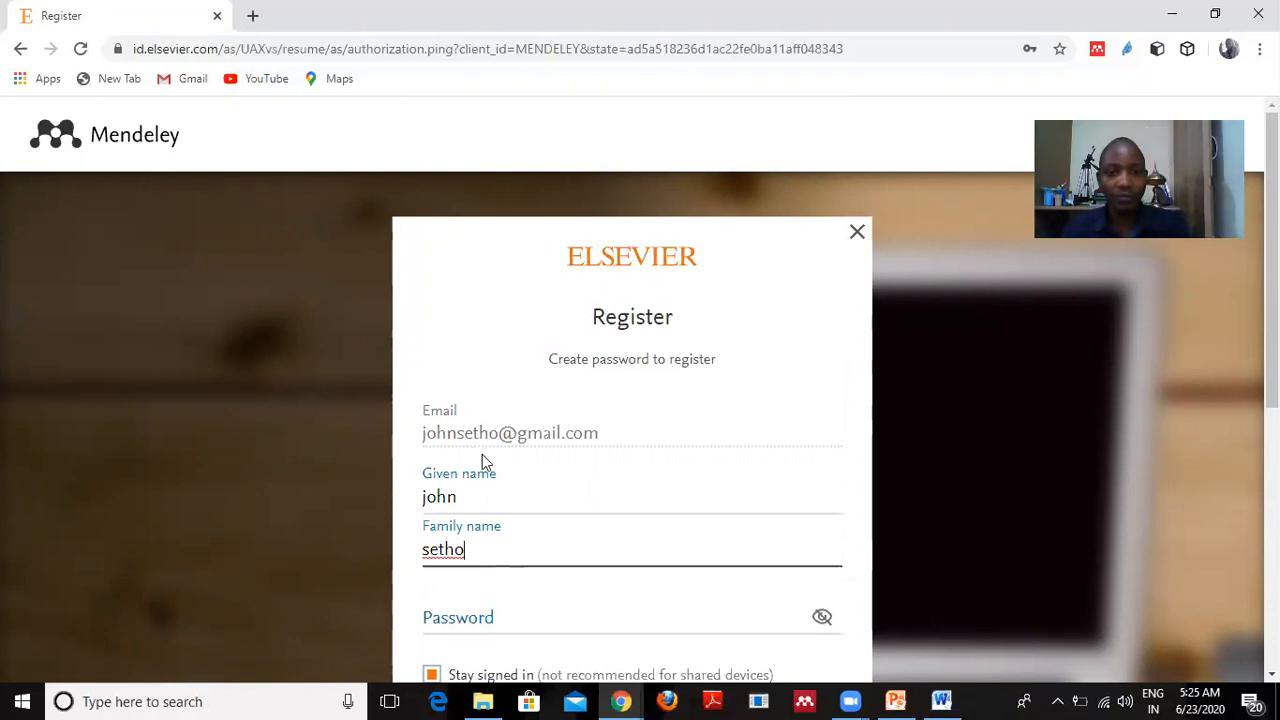
{"action": "scroll", "coordinate": [500, 588], "scroll_direction": "down", "scroll_amount": 2}
{"action": "left_click", "coordinate": [450, 431]}
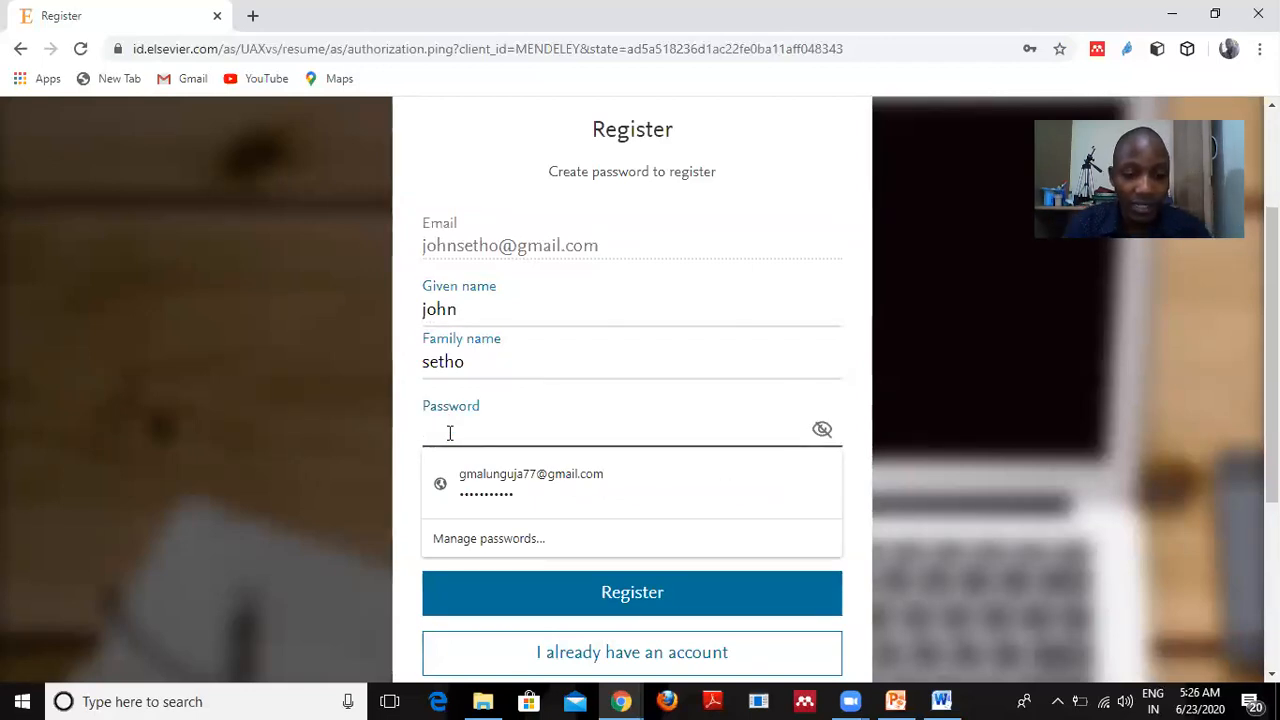
{"action": "type", "text": "j"}
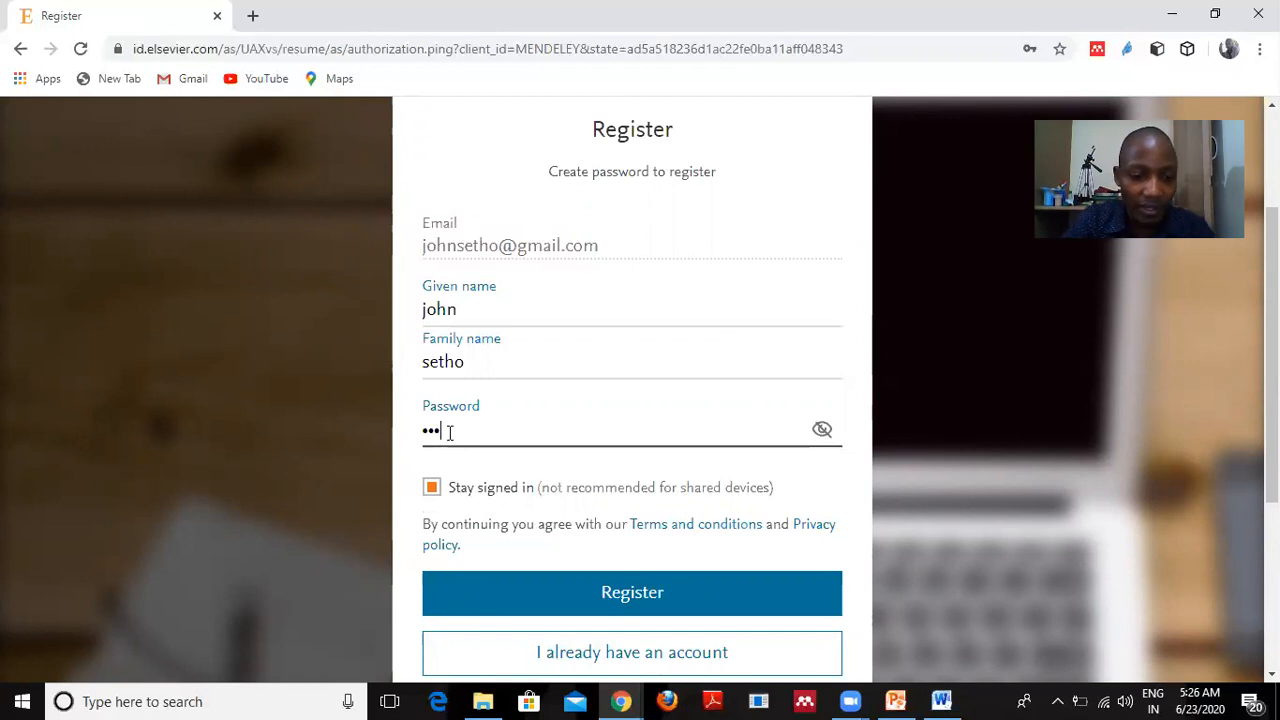
{"action": "type", "text": "•••••••••"}
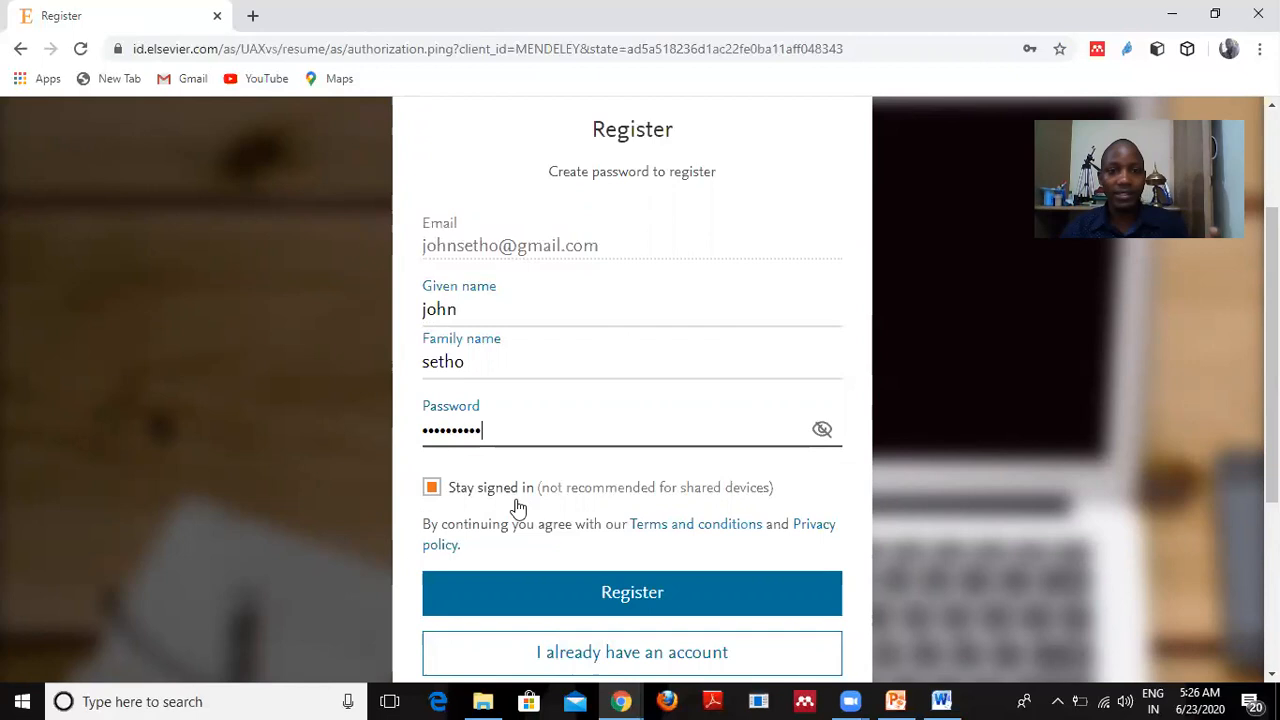
{"action": "left_click", "coordinate": [592, 596]}
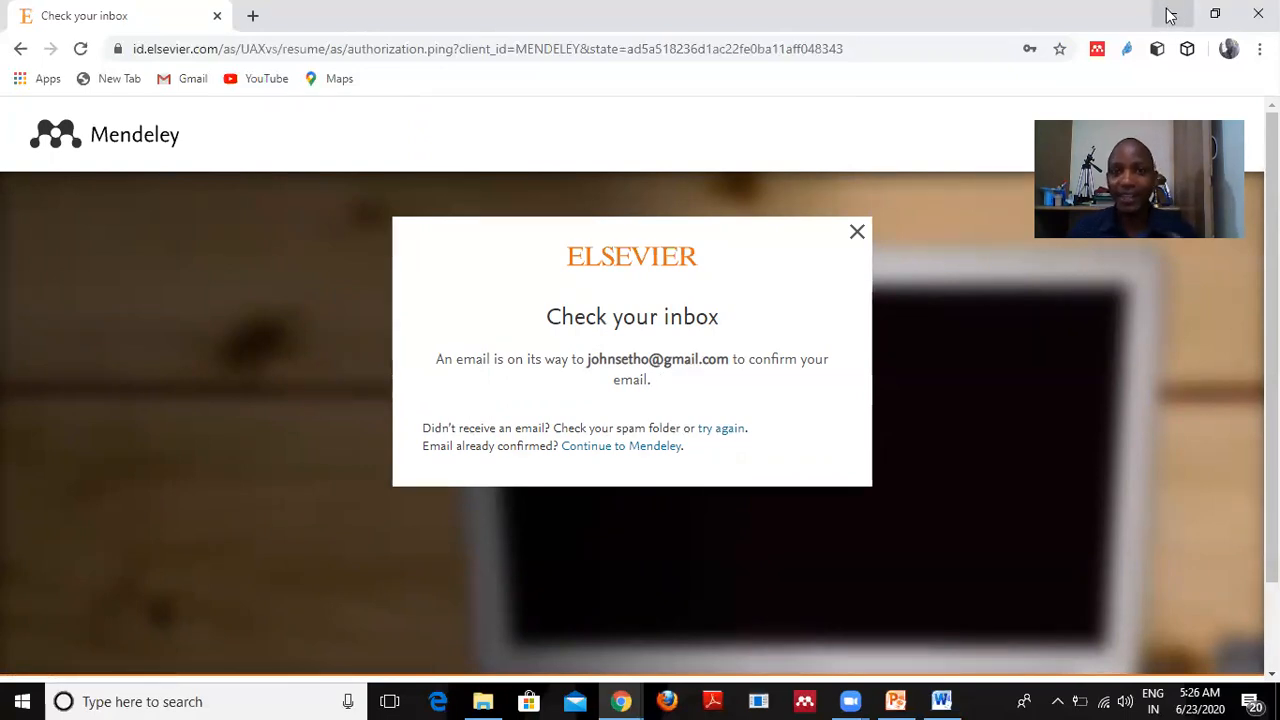
Open a new Chrome tab and type 'MENDE' as a new search.
{"action": "left_click", "coordinate": [253, 16]}
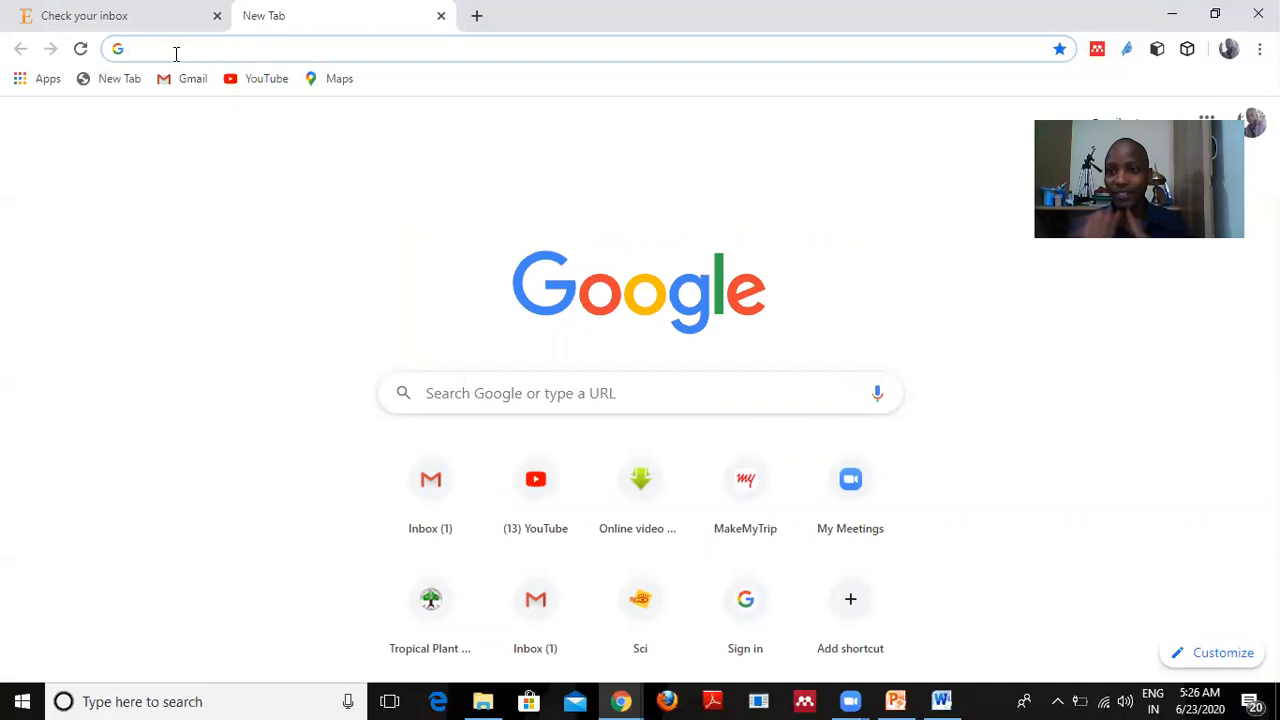
{"action": "type", "text": "MENDE"}
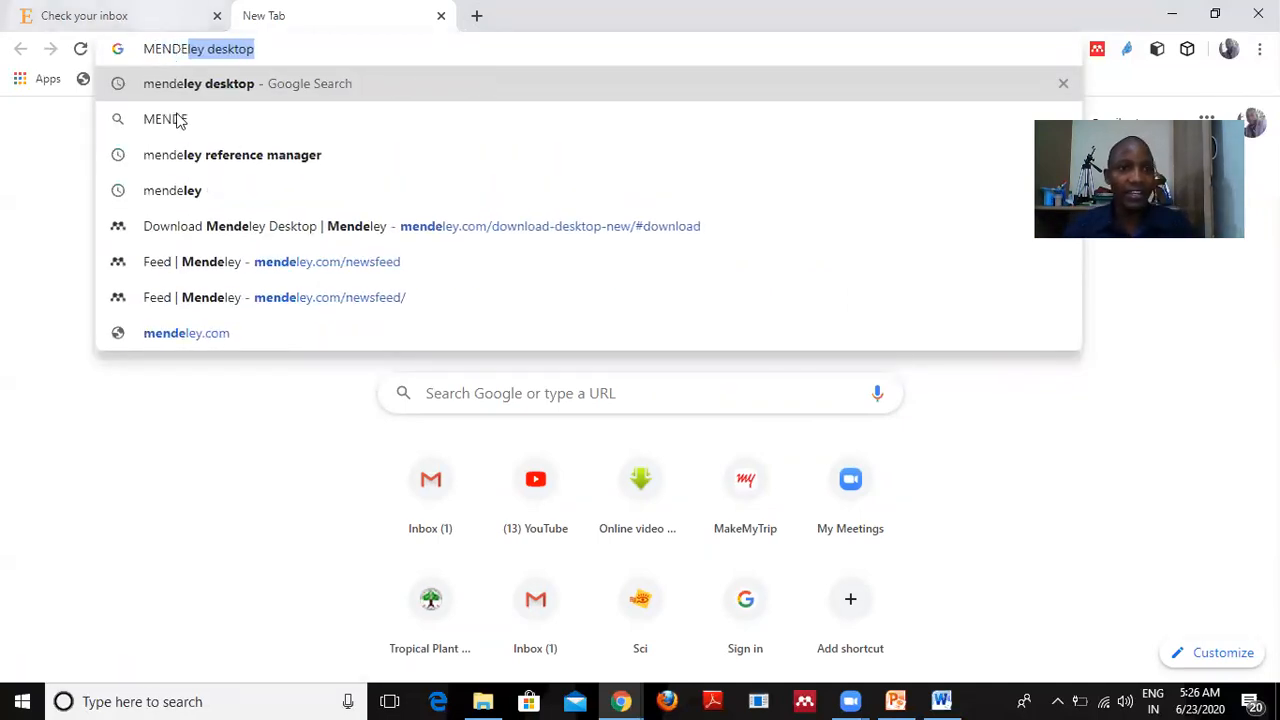
Search 'mendeley desktop' and open the 'Desktop | Mendeley' guide, scrolling down the page.
{"action": "left_click", "coordinate": [237, 90]}
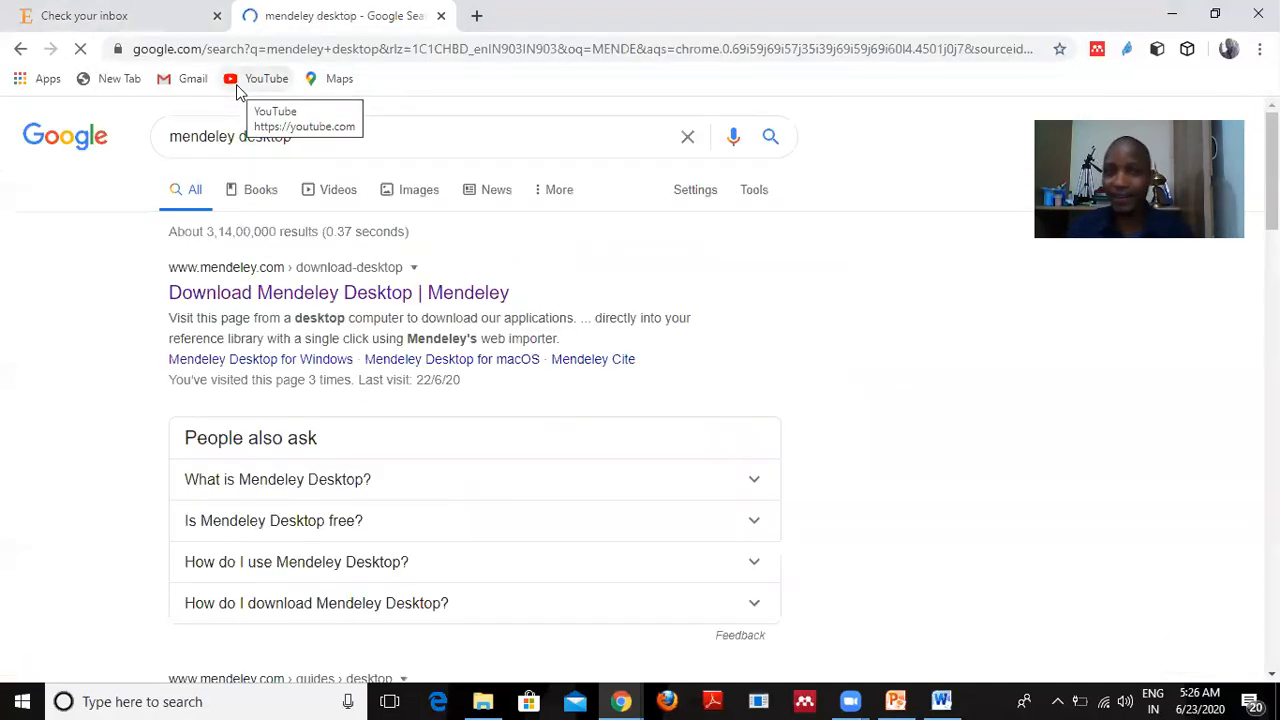
{"action": "scroll", "coordinate": [334, 349], "scroll_direction": "down", "scroll_amount": 3}
{"action": "scroll", "coordinate": [334, 337], "scroll_direction": "up", "scroll_amount": 3}
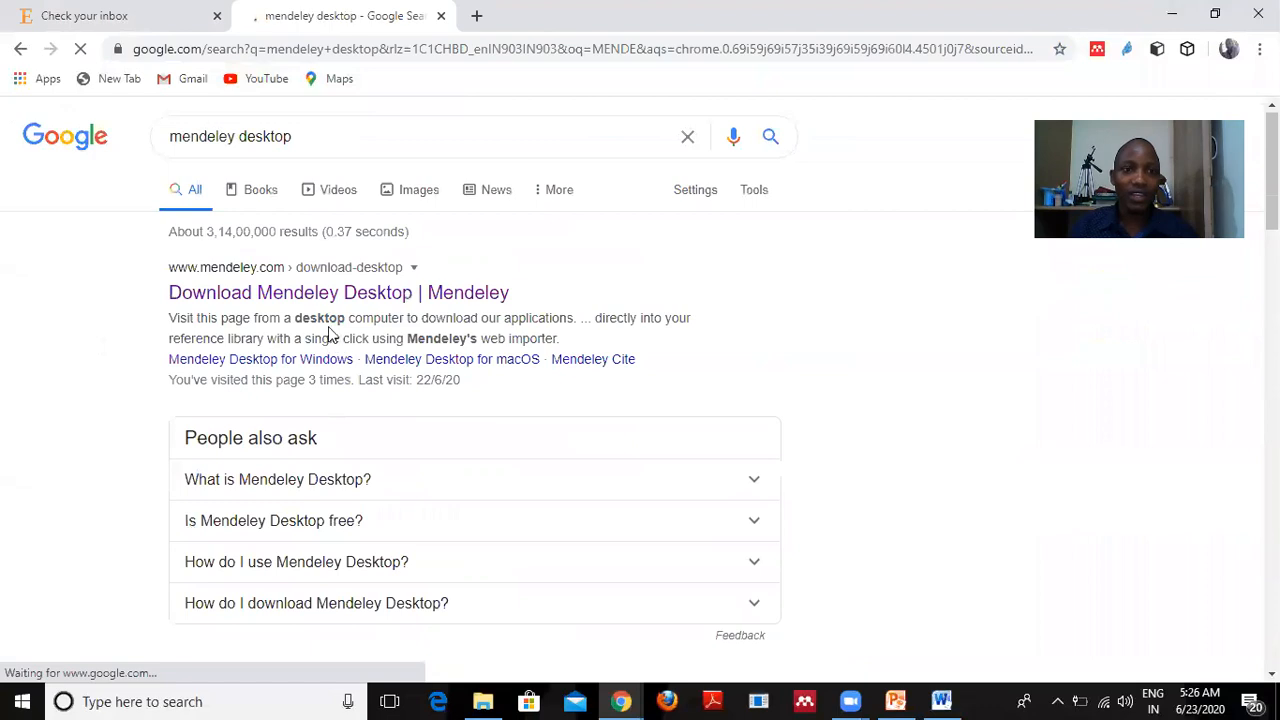
{"action": "scroll", "coordinate": [323, 366], "scroll_direction": "down", "scroll_amount": 3}
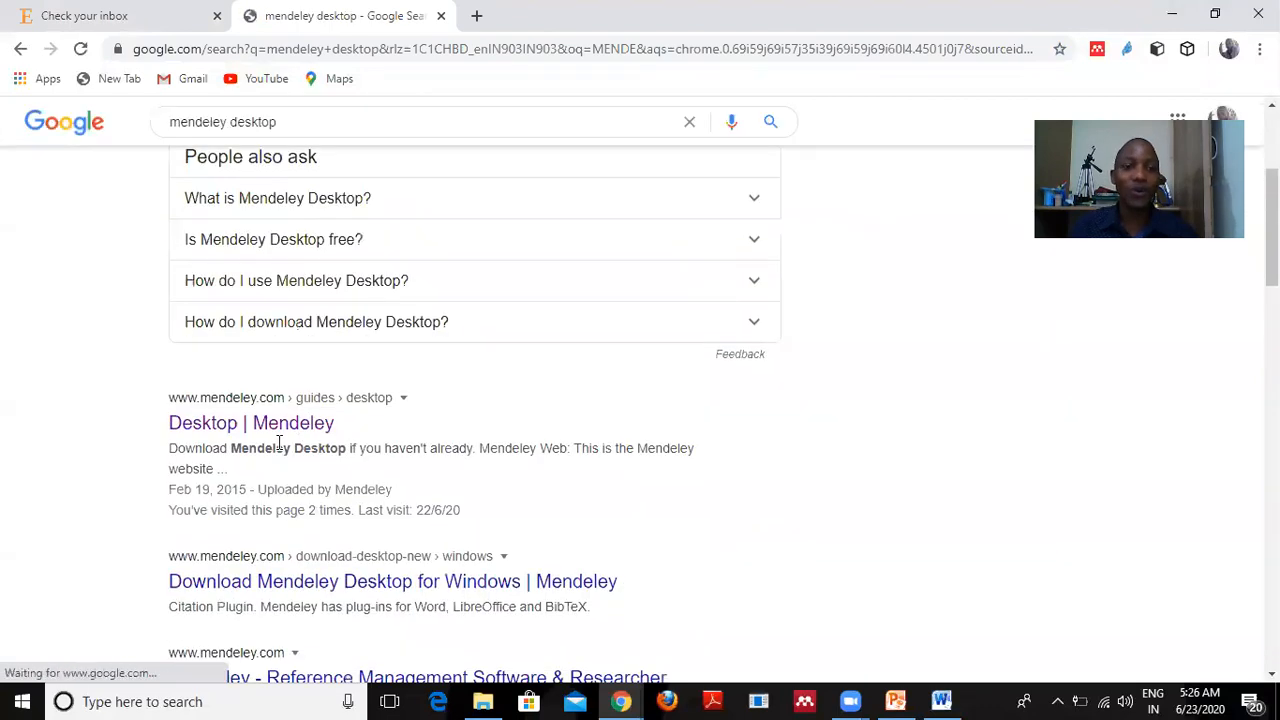
{"action": "left_click", "coordinate": [282, 432]}
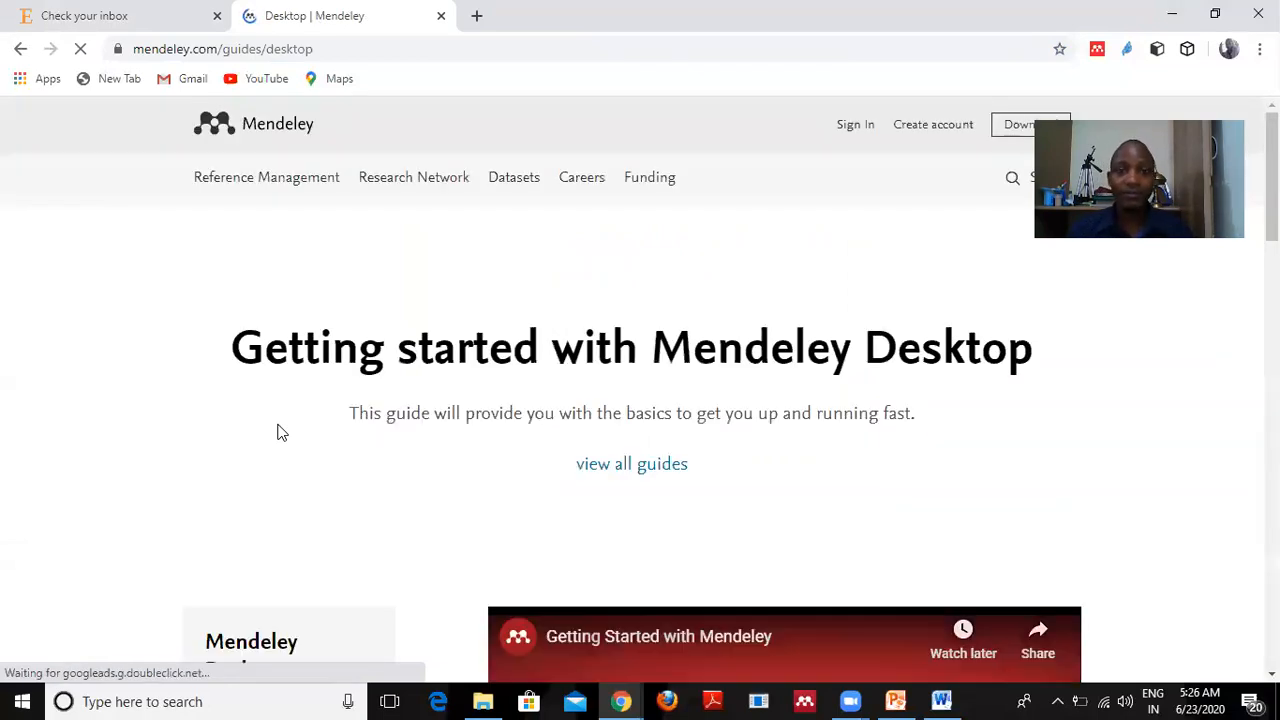
{"action": "scroll", "coordinate": [697, 420], "scroll_direction": "down", "scroll_amount": 5}
{"action": "scroll", "coordinate": [697, 428], "scroll_direction": "down", "scroll_amount": 5}
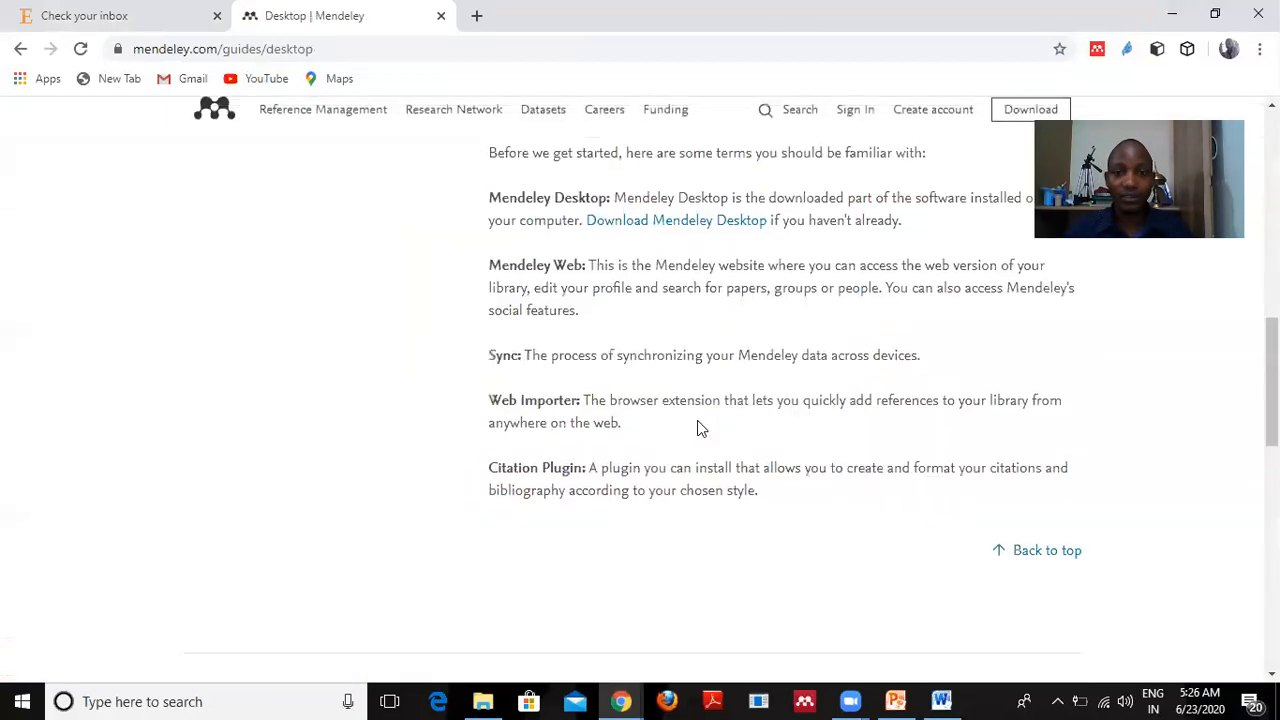
{"action": "scroll", "coordinate": [697, 428], "scroll_direction": "down", "scroll_amount": 5}
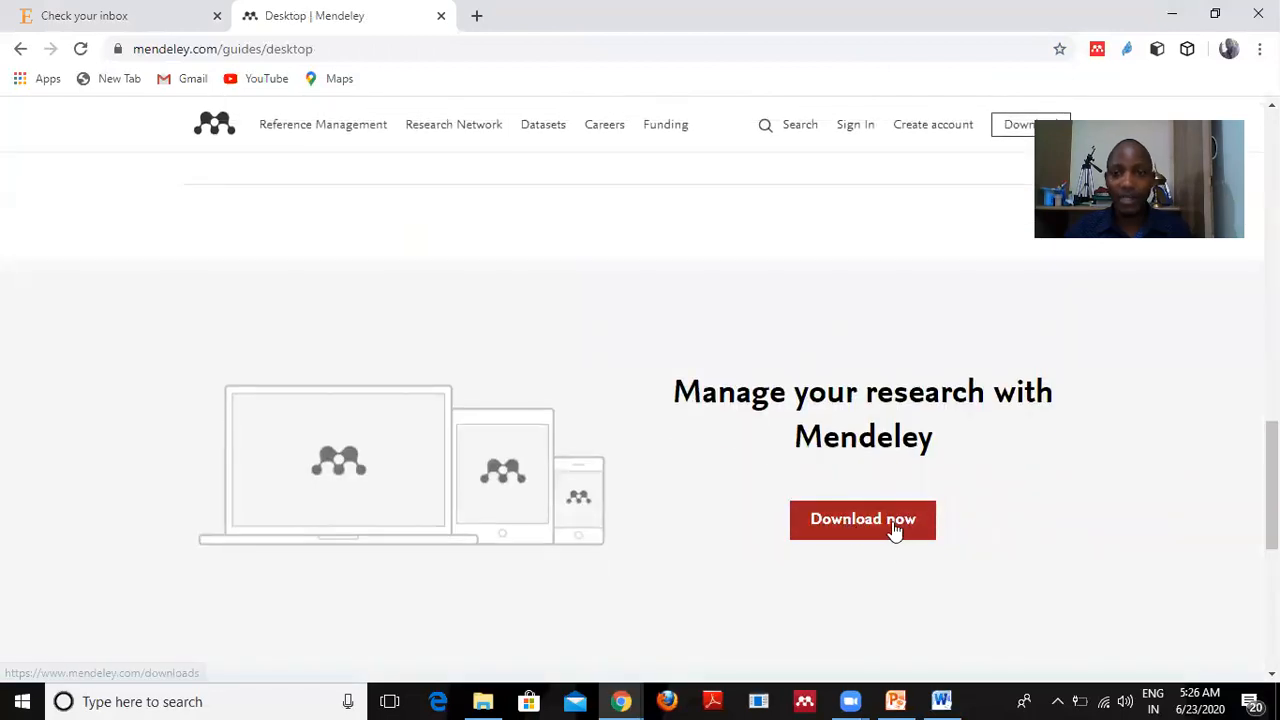
Go to the download page, dismiss the Windows update reminder, and download Mendeley Desktop for Windows.
{"action": "left_click", "coordinate": [845, 530]}
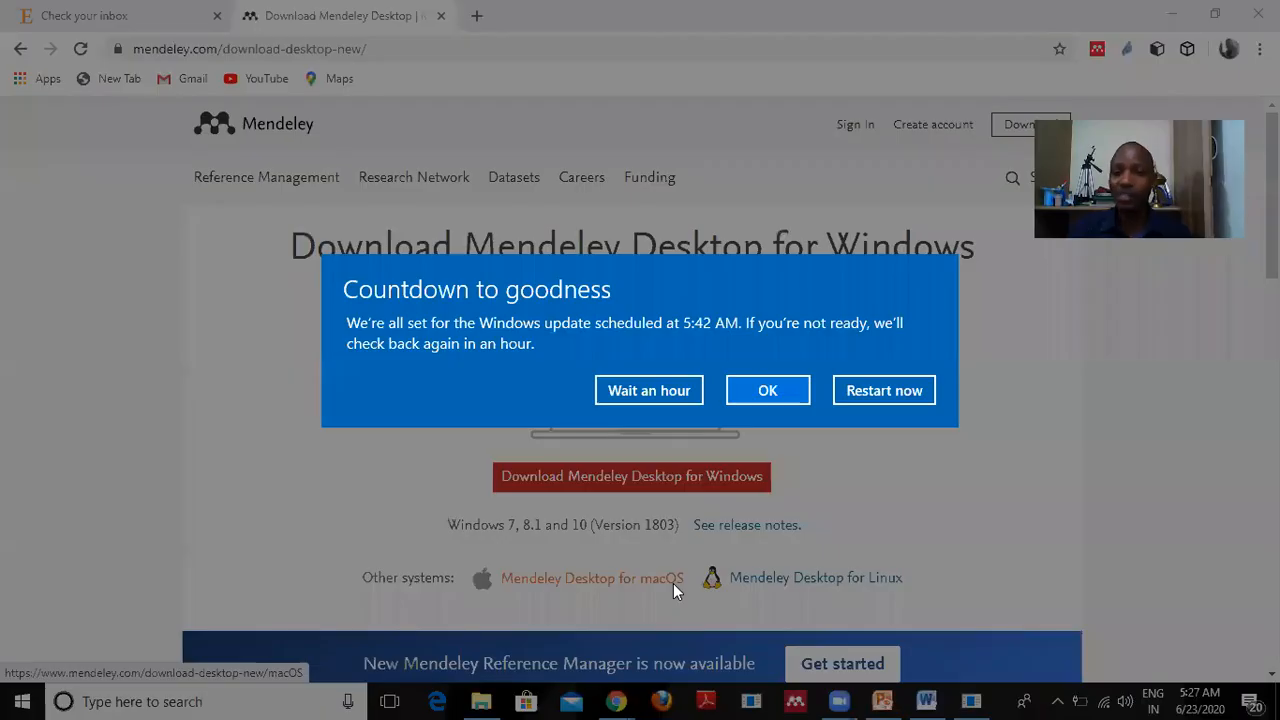
{"action": "left_click", "coordinate": [887, 392]}
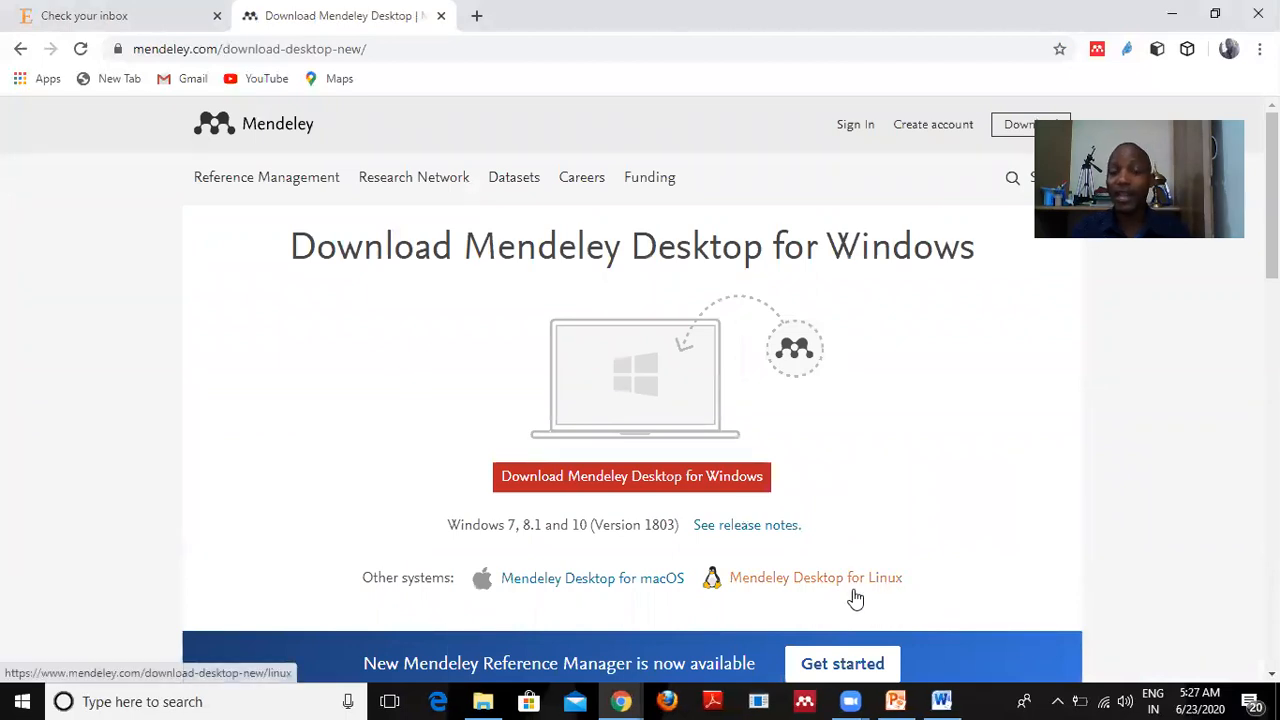
{"action": "left_click", "coordinate": [640, 480]}
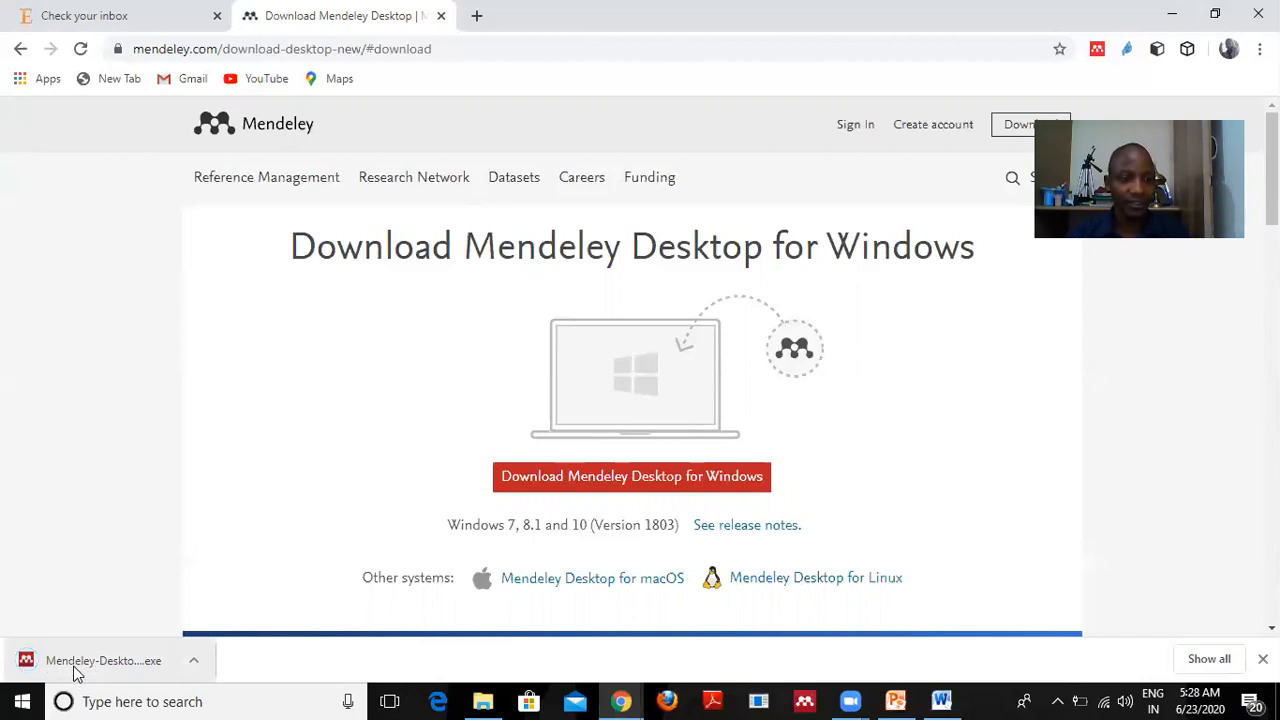
Show the downloaded Mendeley installer in its Downloads folder and run it.
{"action": "right_click", "coordinate": [75, 670]}
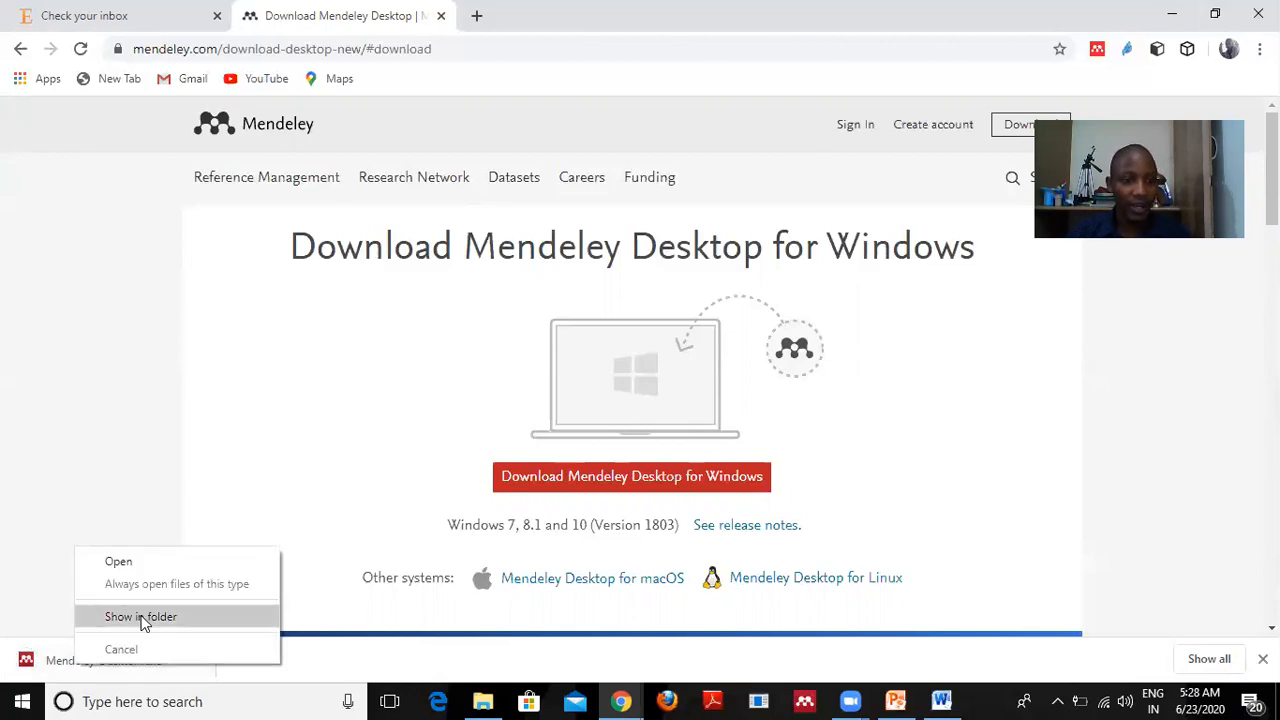
{"action": "left_click", "coordinate": [141, 617]}
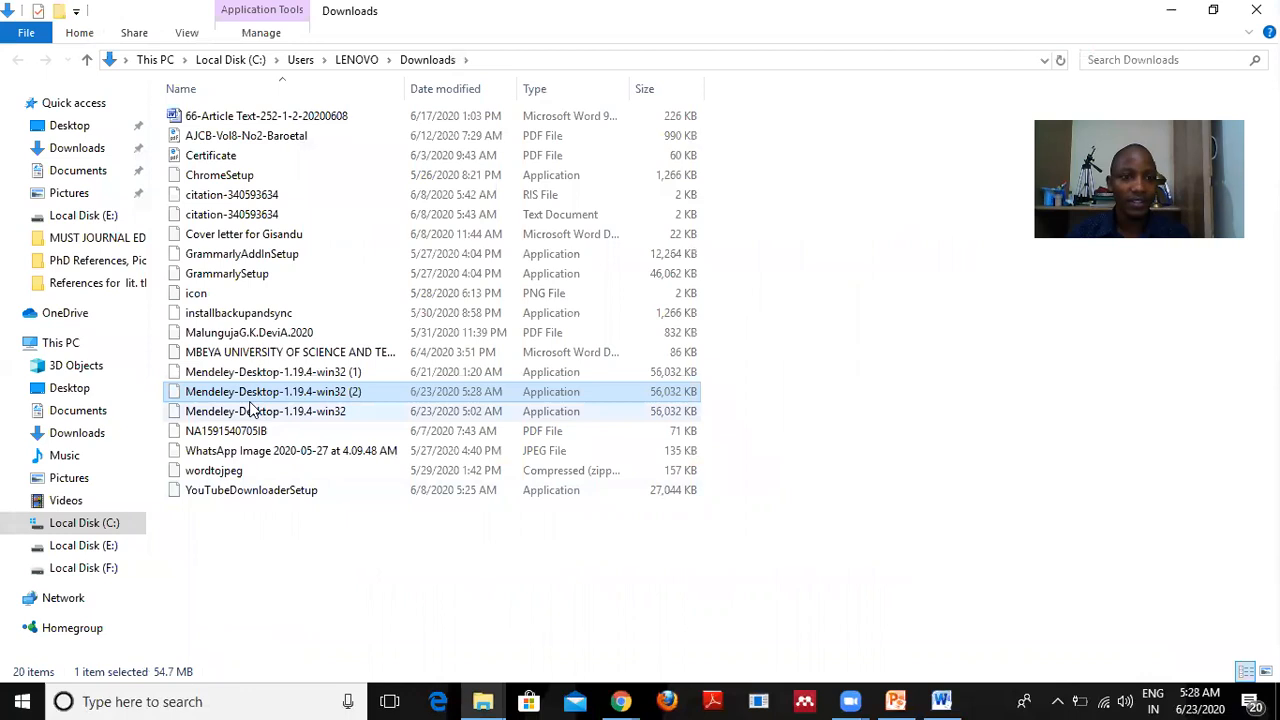
{"action": "double_click", "coordinate": [230, 391]}
{"action": "right_click", "coordinate": [229, 388]}
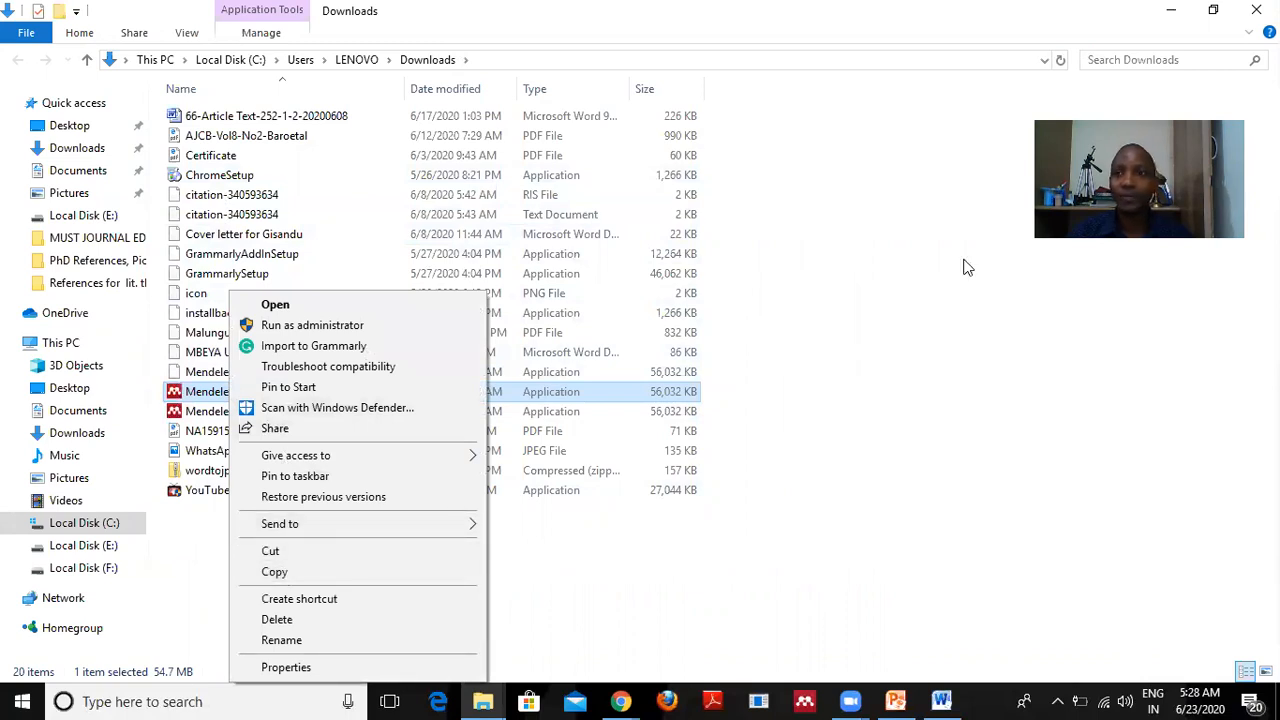
Minimize the Downloads folder and both Chrome windows to reveal the desktop.
{"action": "left_click", "coordinate": [1172, 12]}
{"action": "left_click", "coordinate": [1172, 12]}
{"action": "left_click", "coordinate": [1174, 14]}
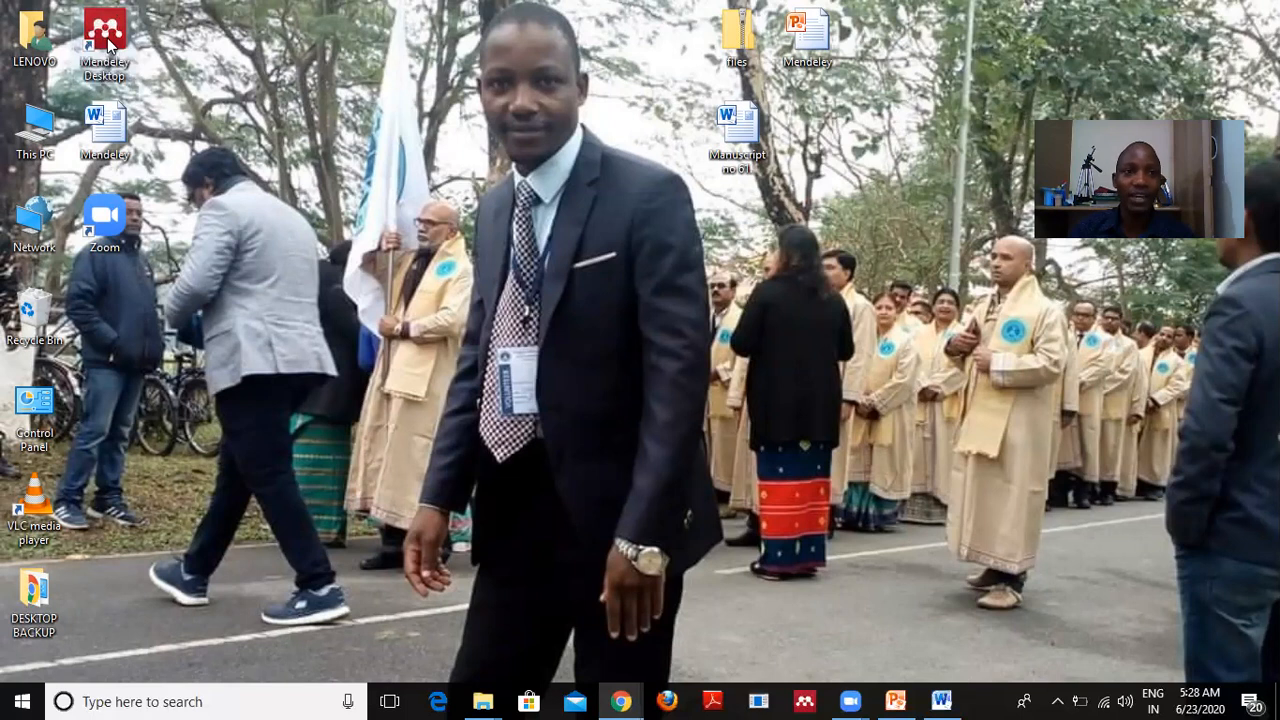
Start Mendeley Desktop from its desktop shortcut and acknowledge the 'already running' dialog.
{"action": "double_click", "coordinate": [110, 42]}
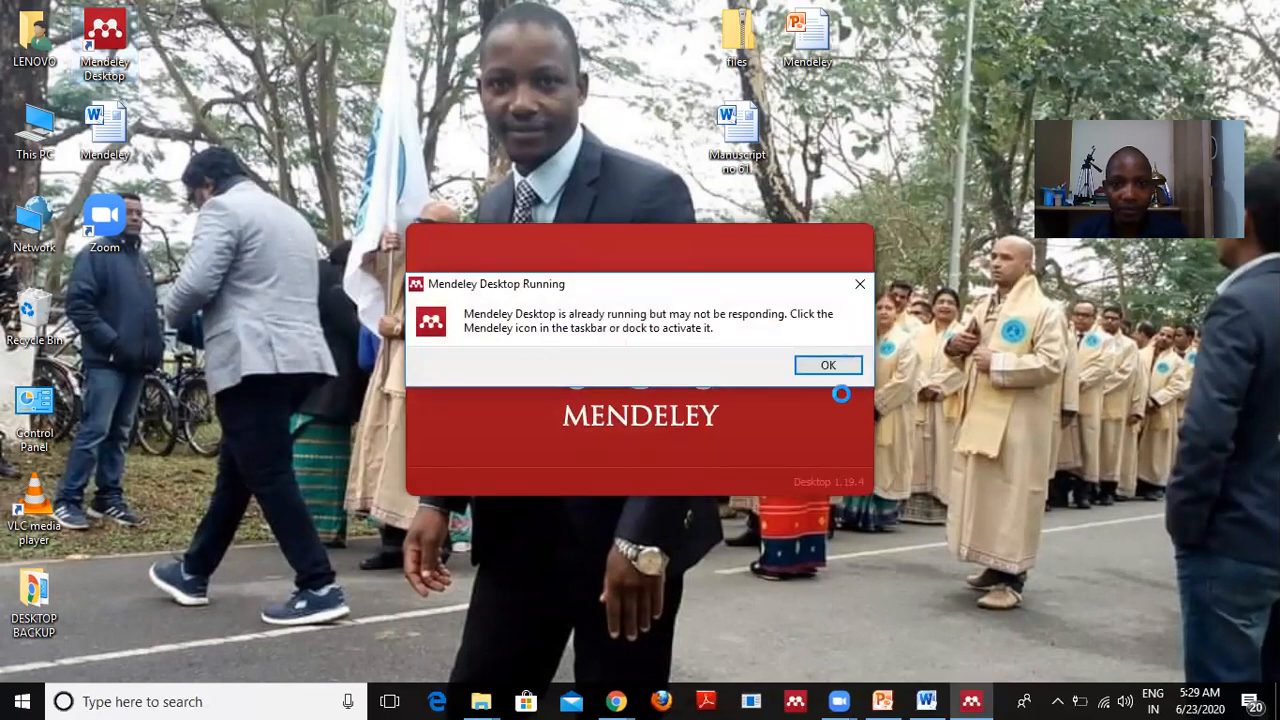
{"action": "left_click", "coordinate": [829, 366]}
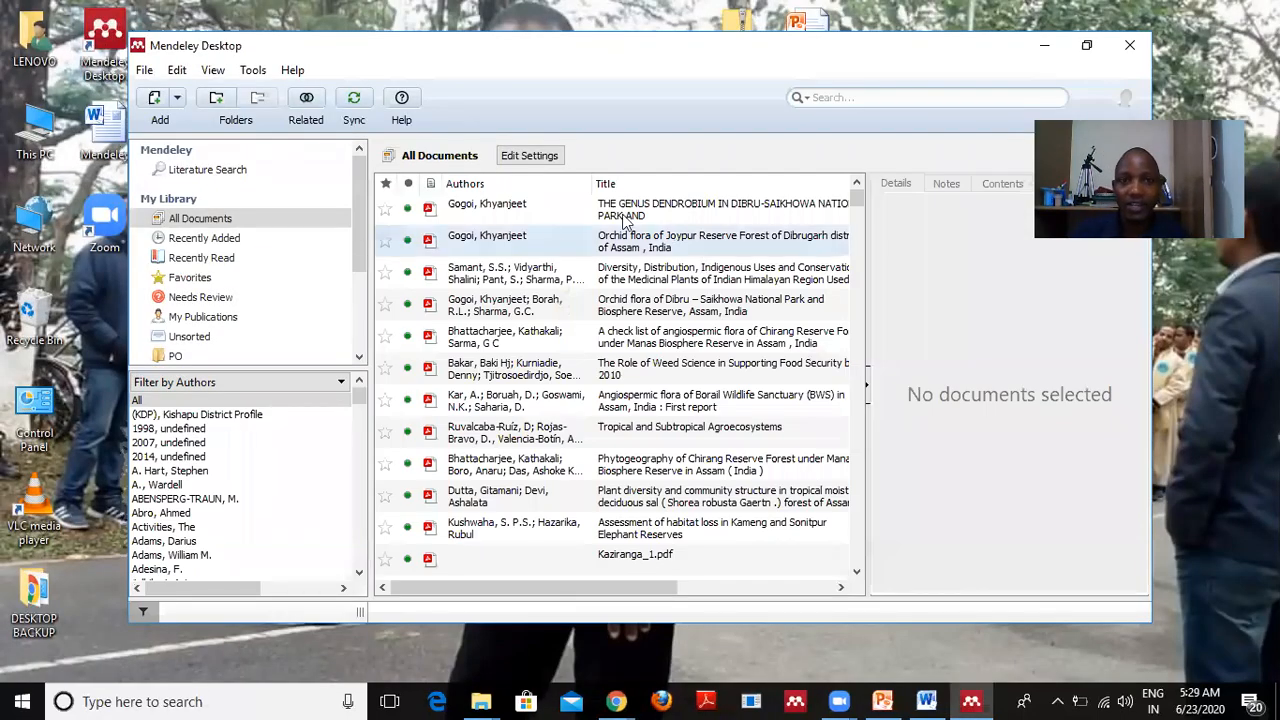
Select the empty PO folder in the sidebar and maximize the Mendeley window.
{"action": "left_click", "coordinate": [198, 340]}
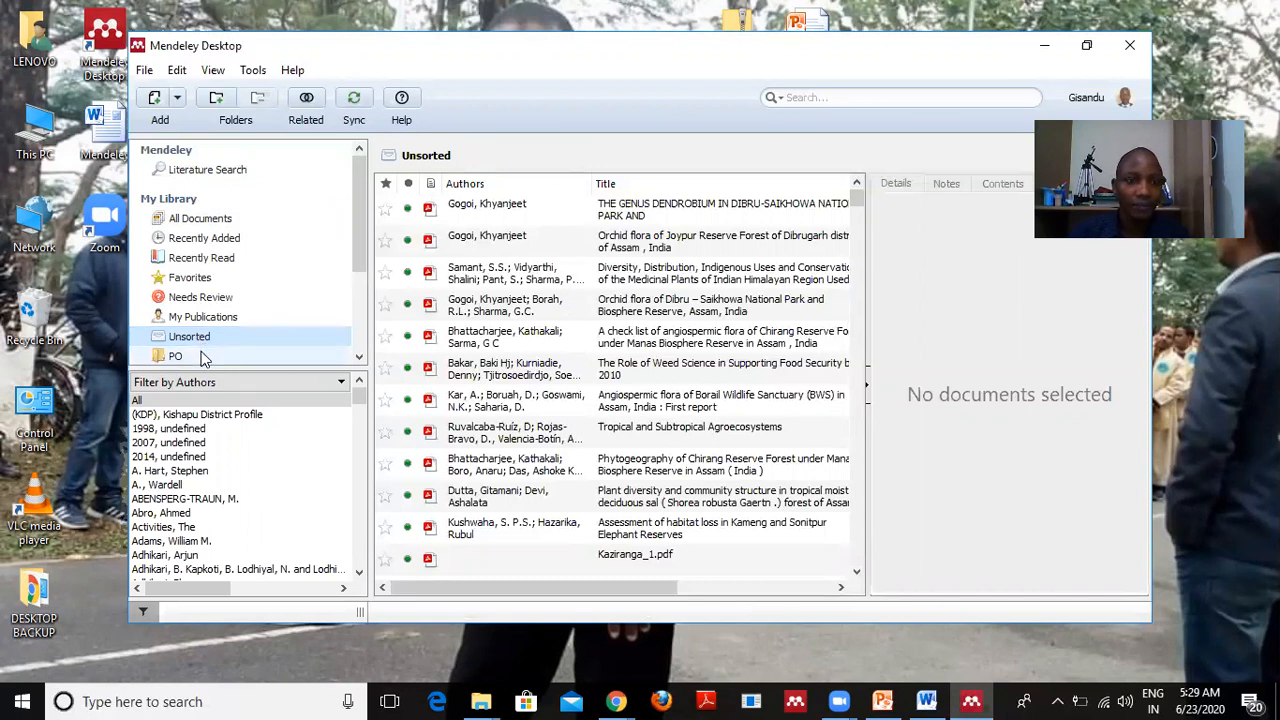
{"action": "left_click", "coordinate": [197, 356]}
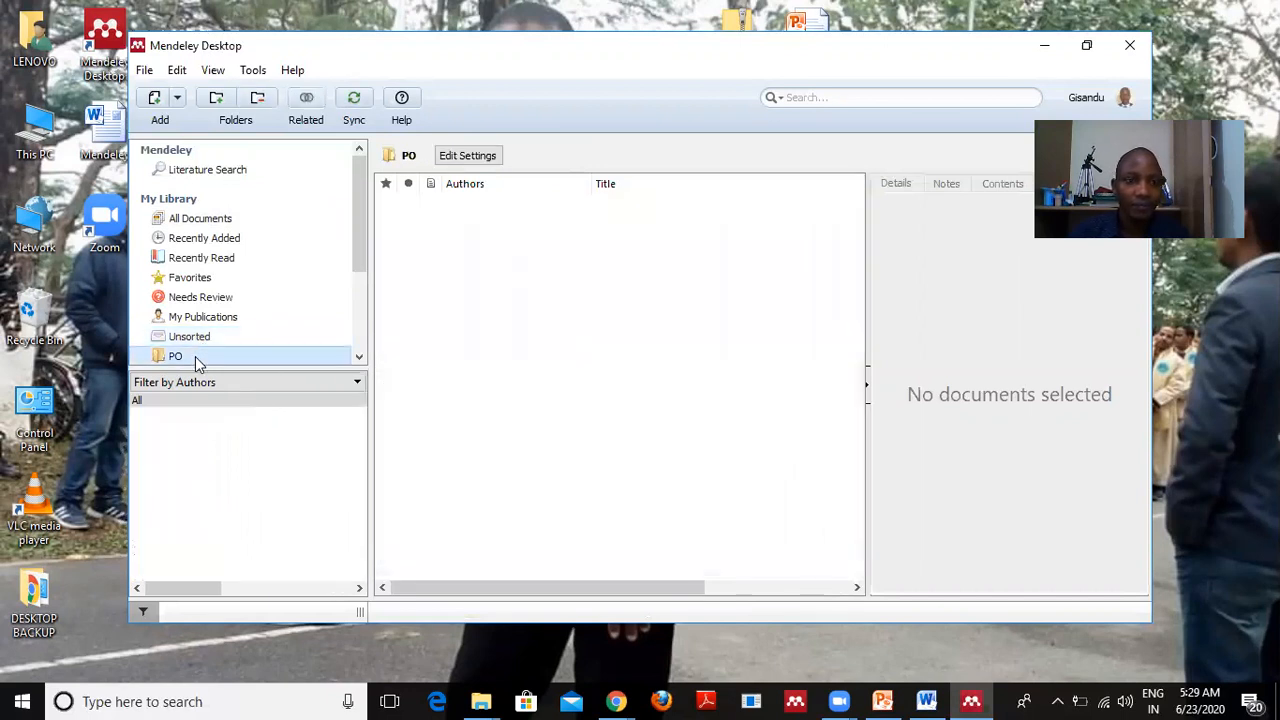
{"action": "left_click", "coordinate": [1087, 48]}
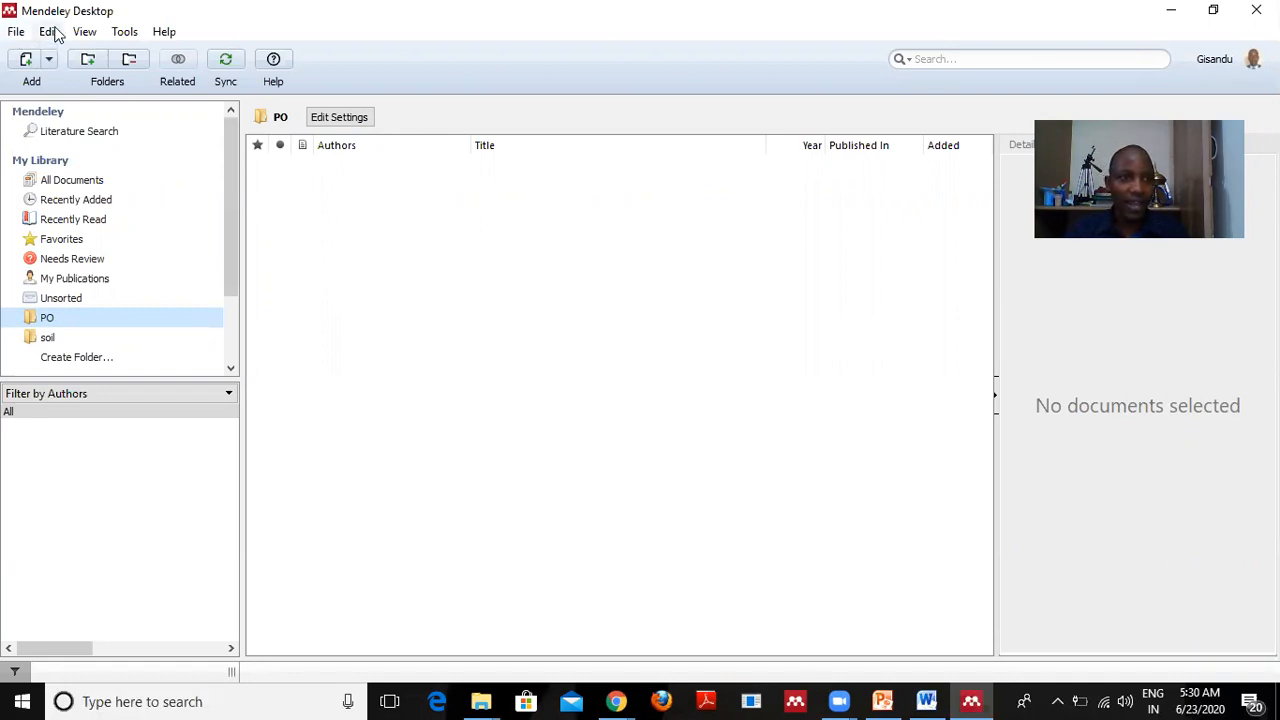
{"action": "left_click", "coordinate": [125, 33]}
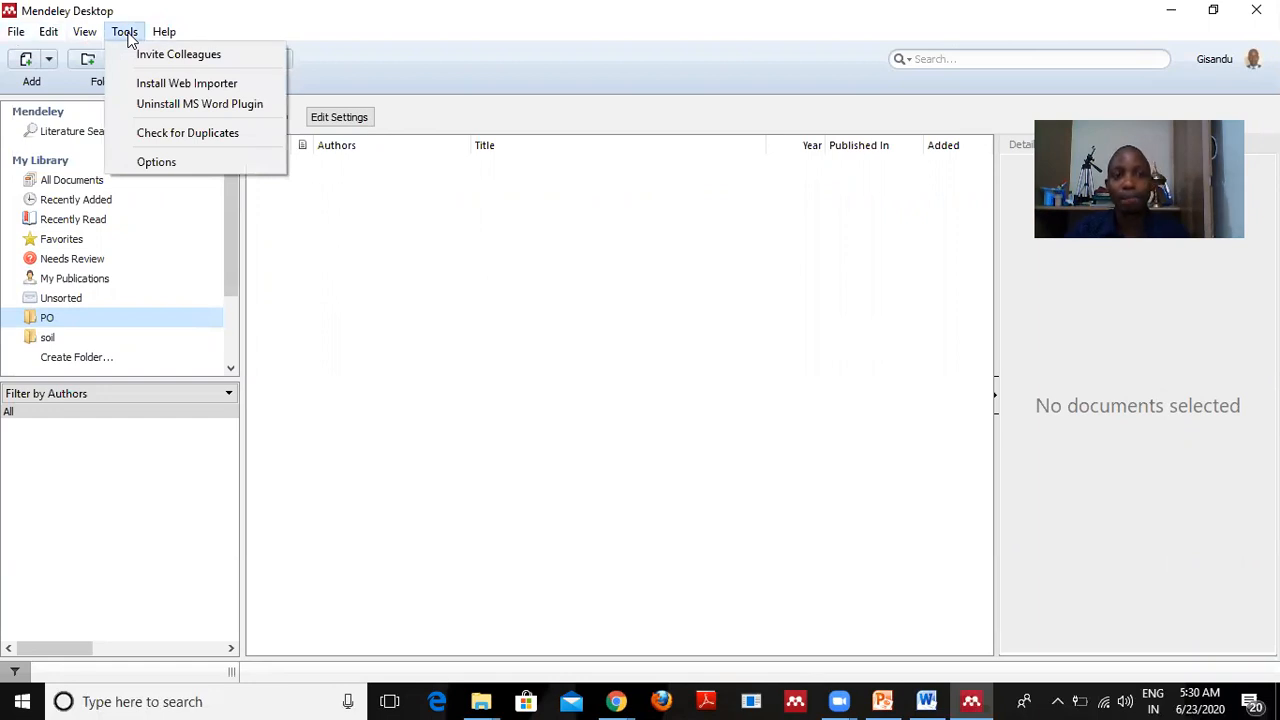
Launch the Web Importer installation from Tools, opening its page in Edge.
{"action": "left_click", "coordinate": [184, 83]}
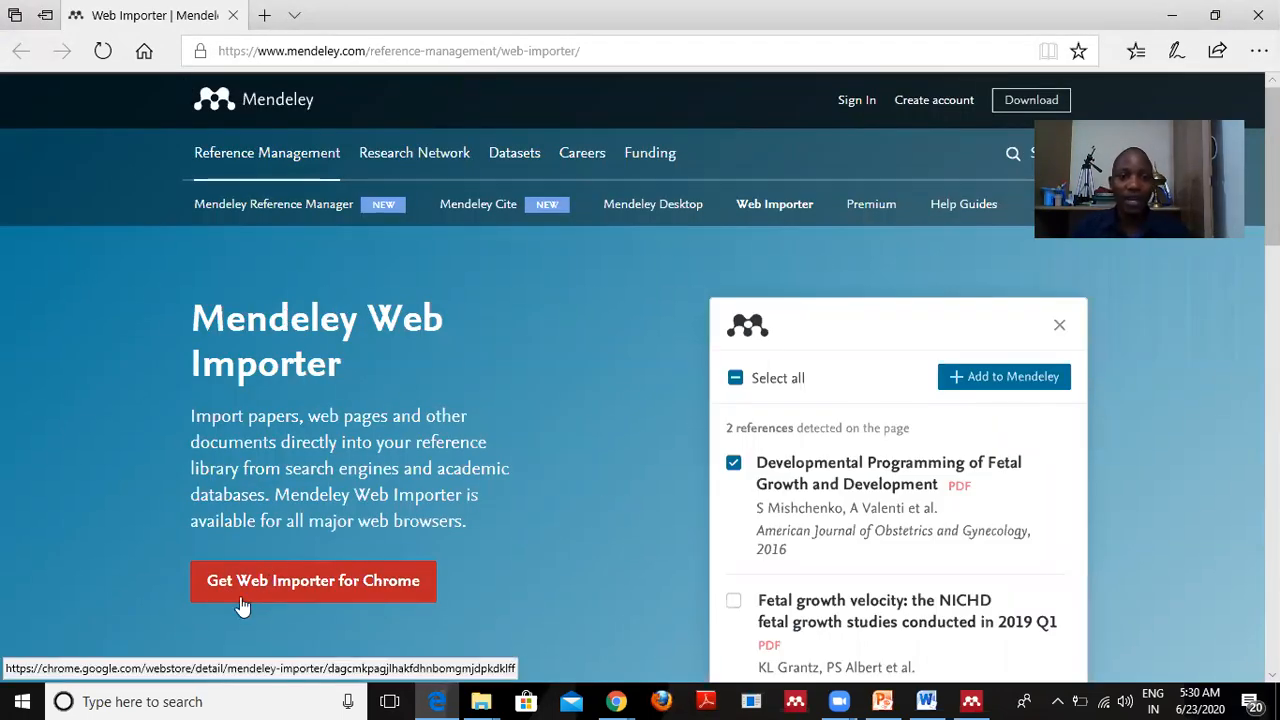
Visit the Web Importer's Chrome Web Store listing, then close that tab.
{"action": "left_click", "coordinate": [370, 592]}
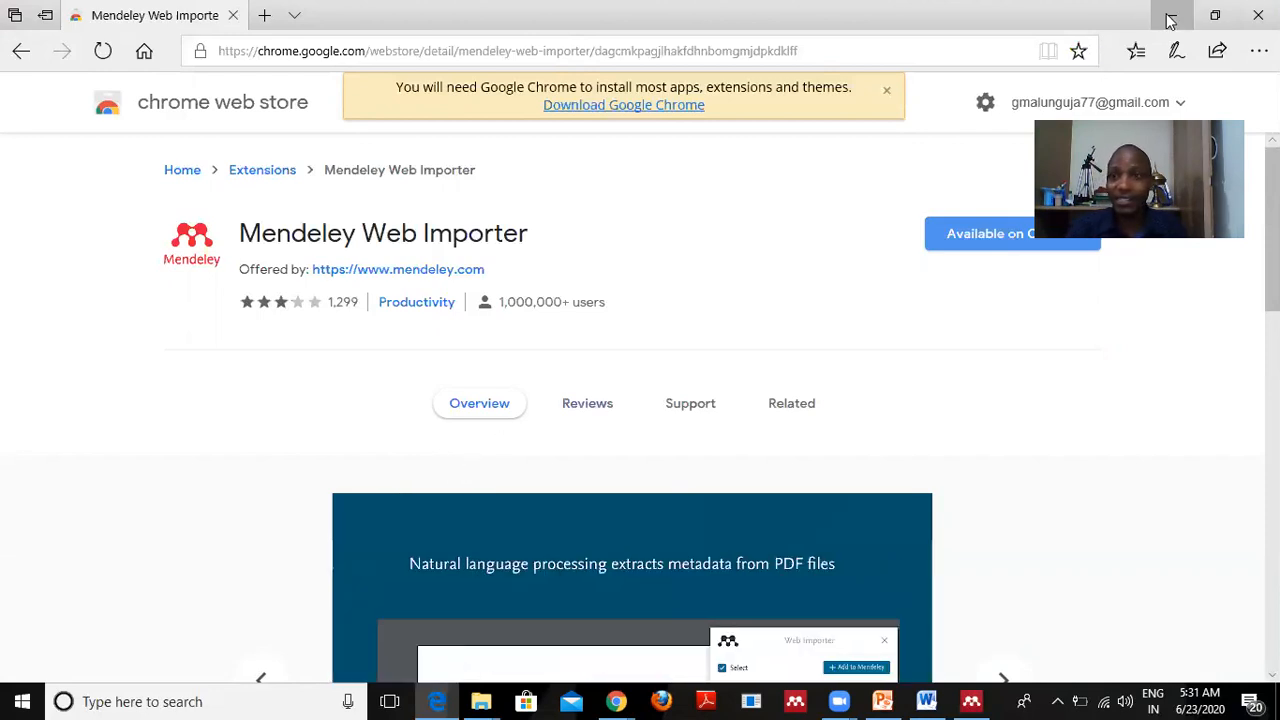
{"action": "left_click", "coordinate": [231, 17]}
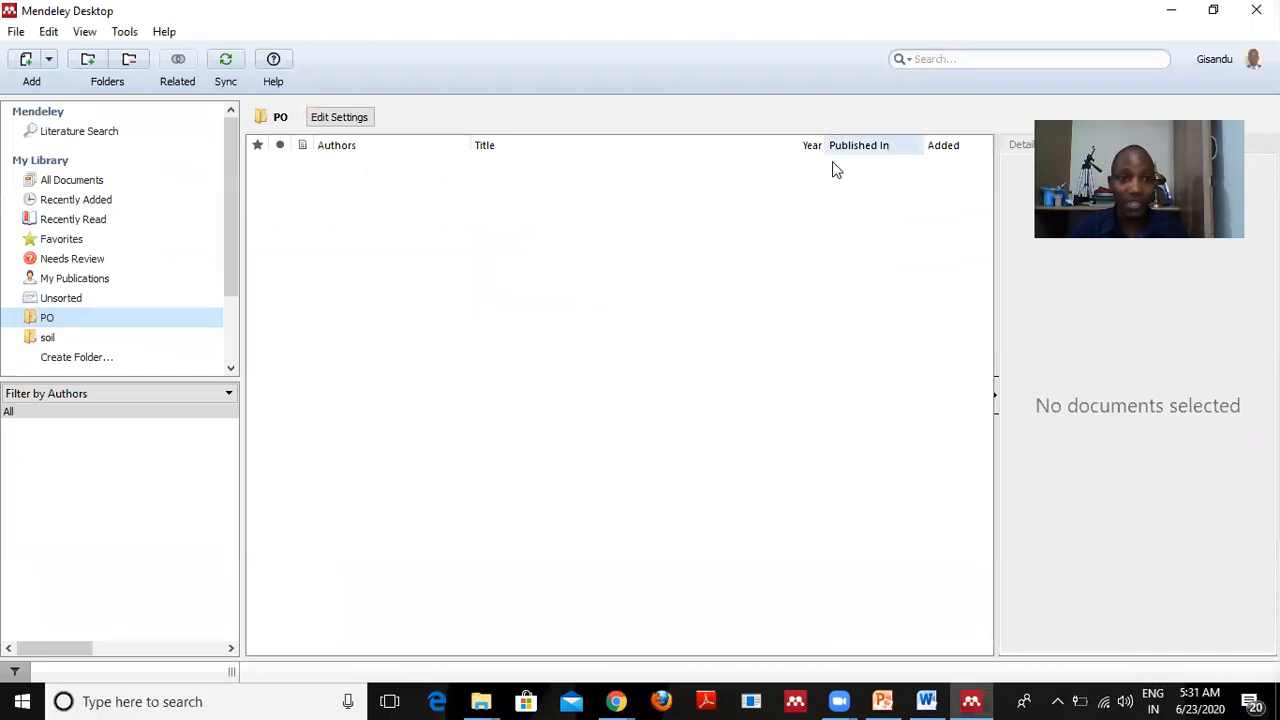
Review the Tools menu items, then move across to the Help menu.
{"action": "left_click", "coordinate": [124, 32]}
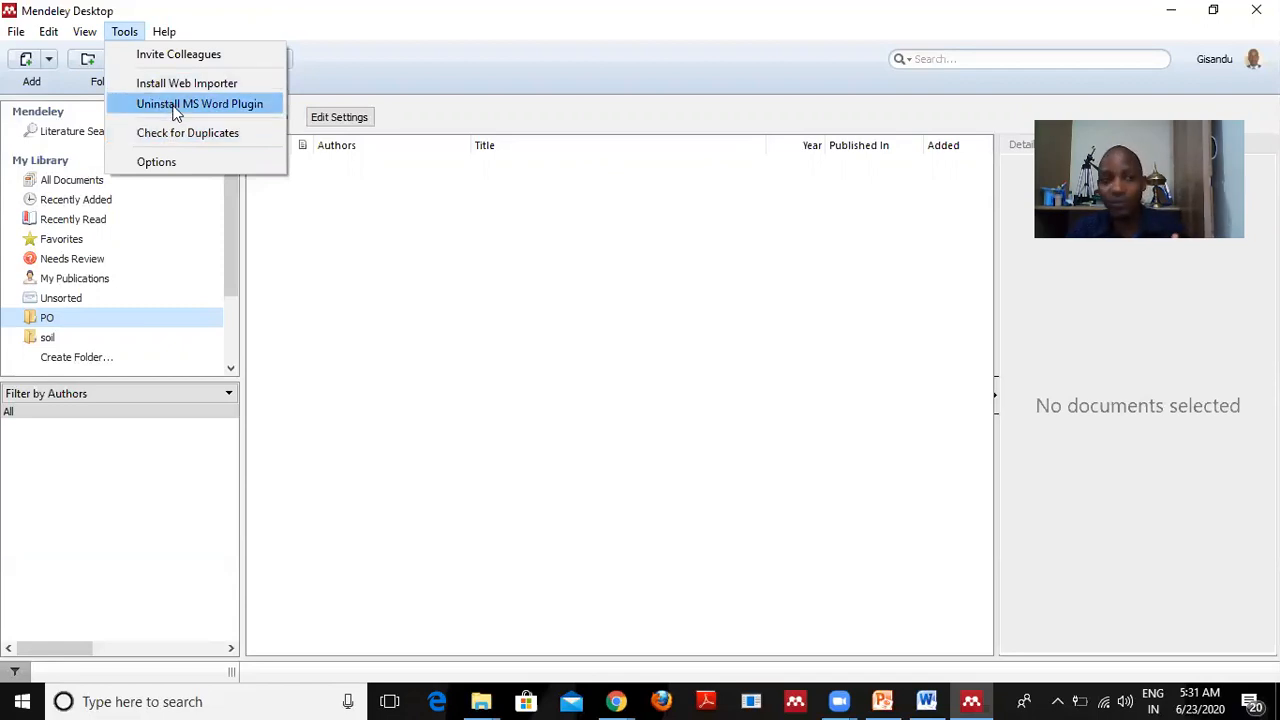
{"action": "key", "text": "Right"}
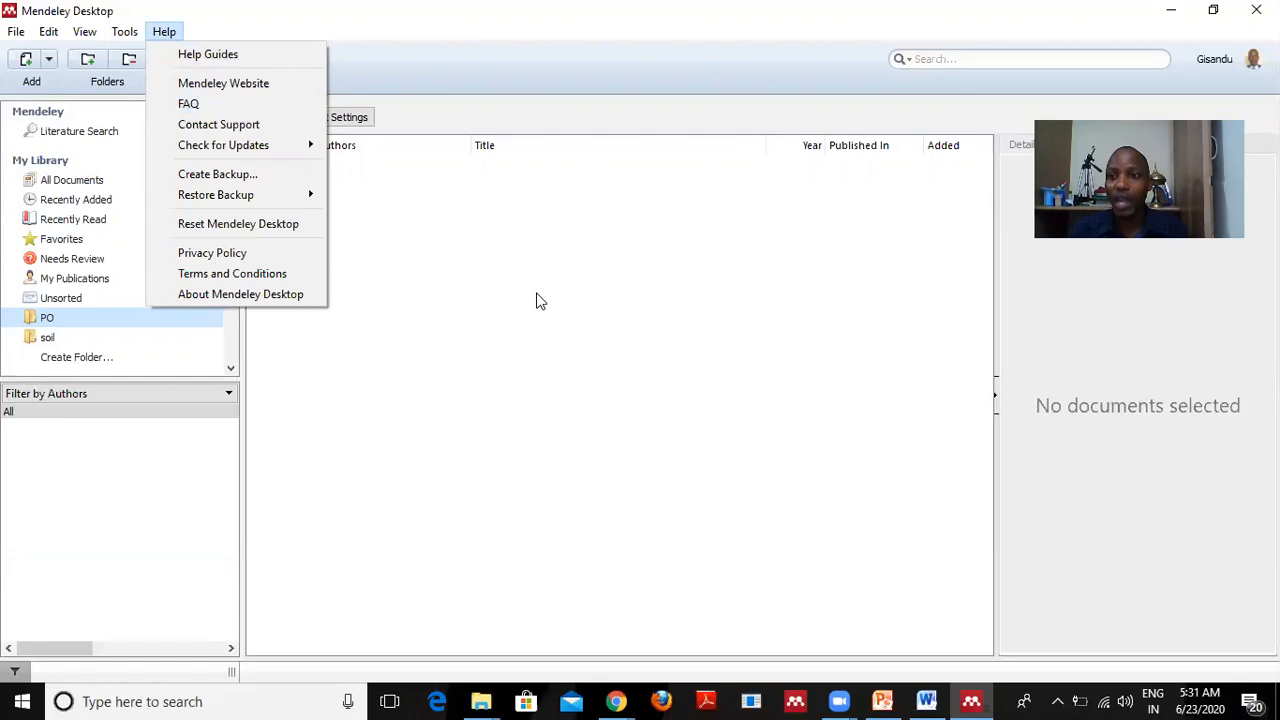
Close the Help menu and show the Add button's list of import options.
{"action": "left_click", "coordinate": [508, 299]}
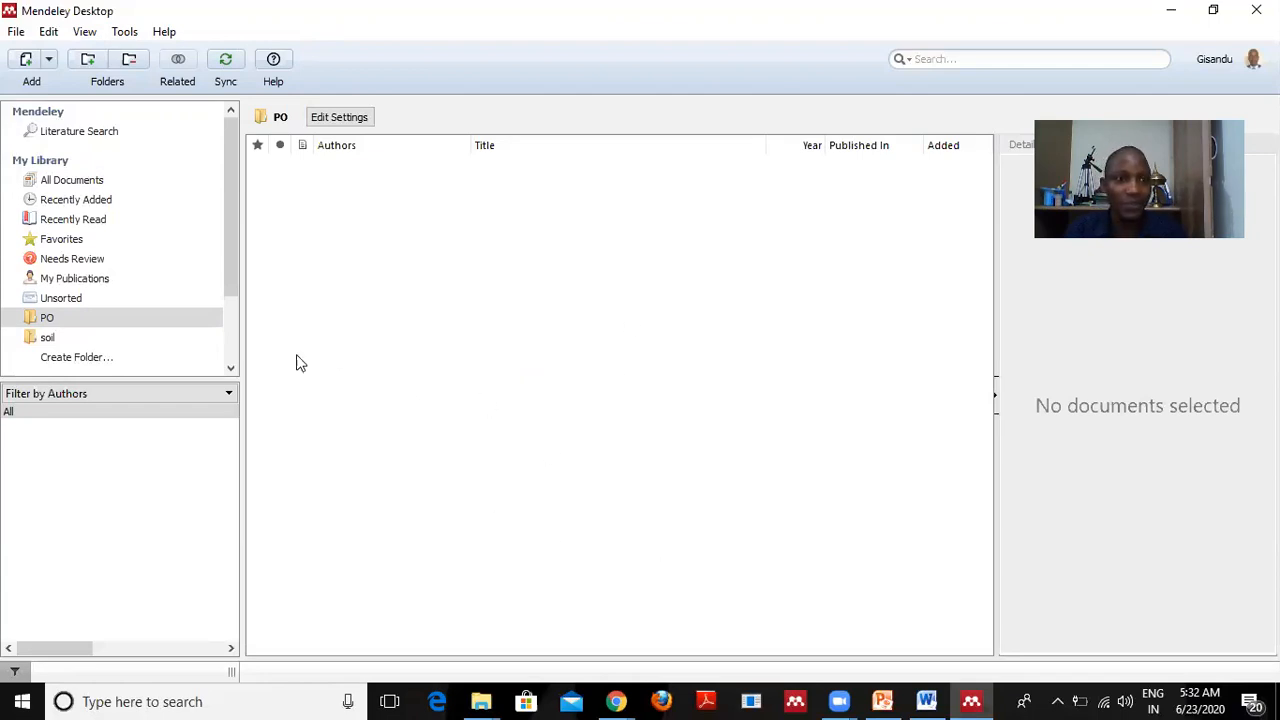
{"action": "left_click", "coordinate": [49, 60]}
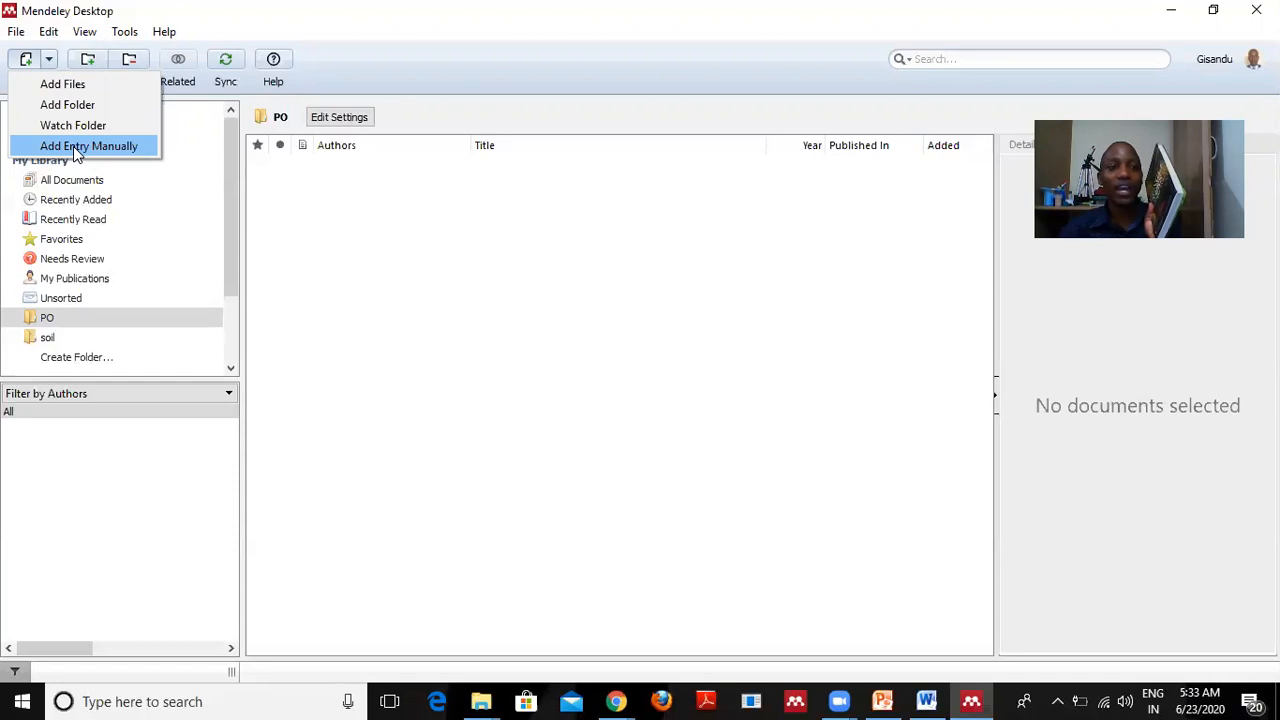
Start an Add Entry Manually reference, browse the document types, and keep Journal Article.
{"action": "left_click", "coordinate": [88, 148]}
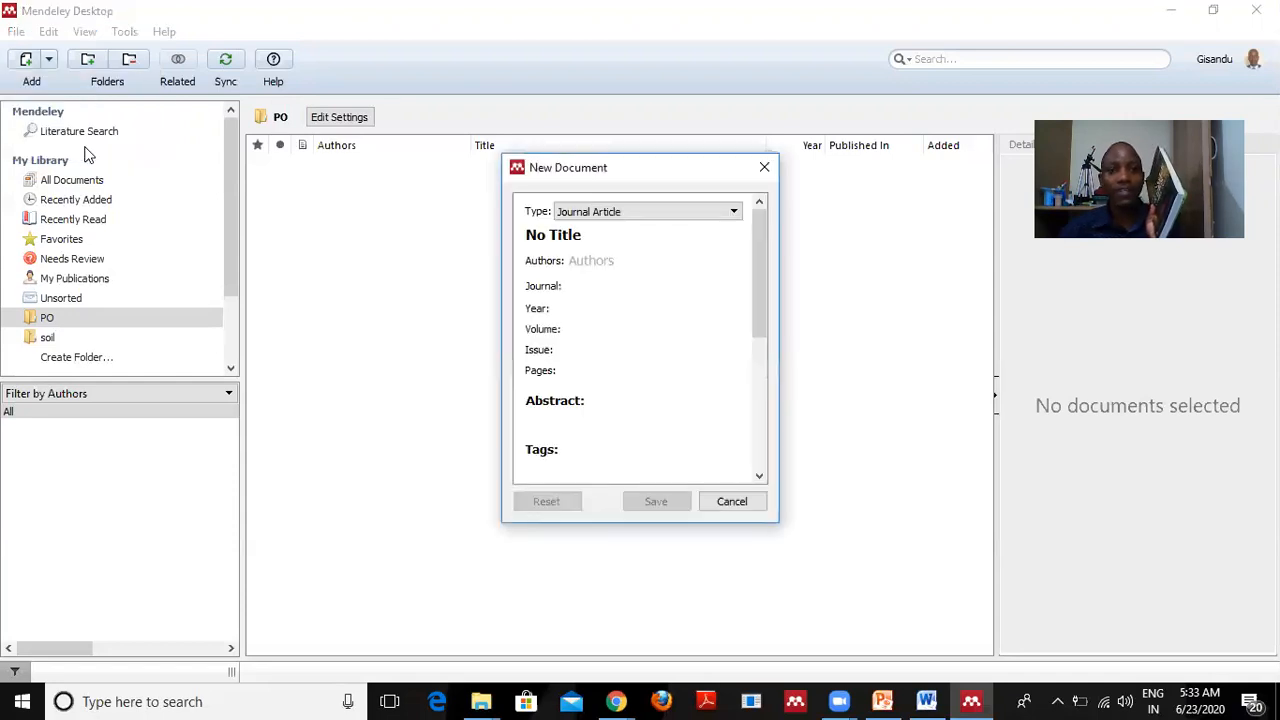
{"action": "left_click", "coordinate": [735, 212]}
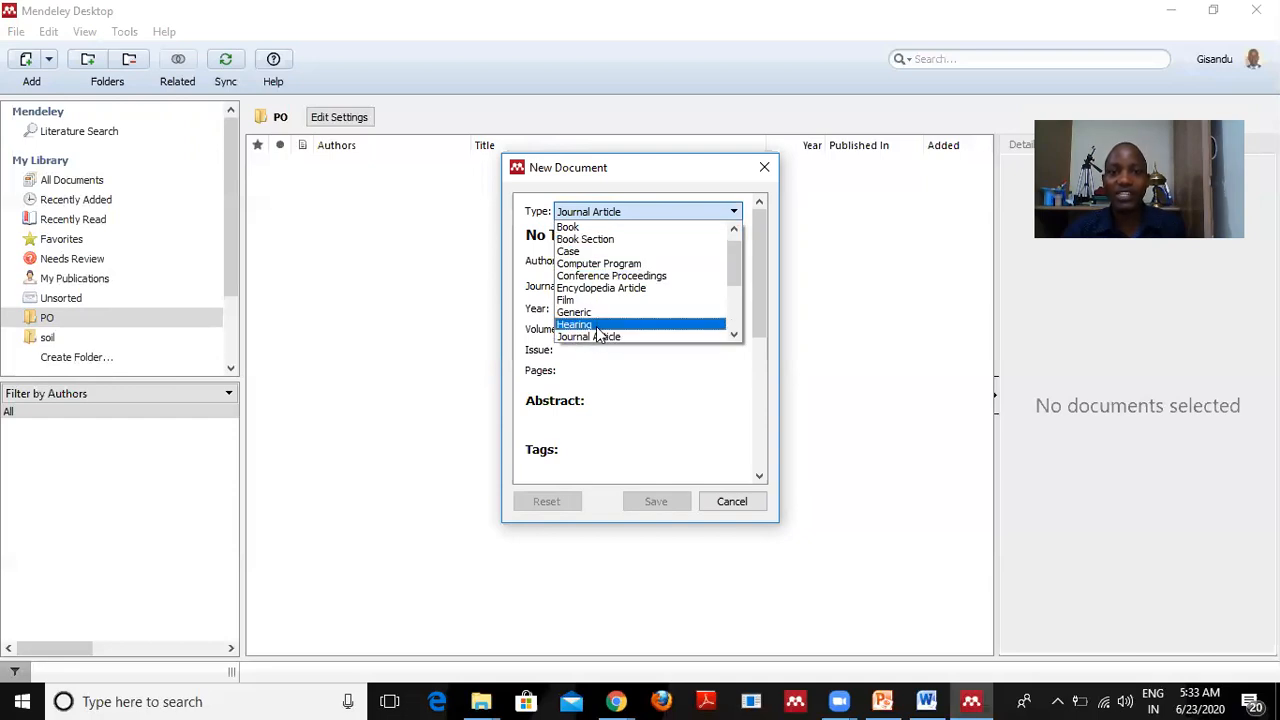
{"action": "scroll", "coordinate": [620, 338], "scroll_direction": "down", "scroll_amount": 2}
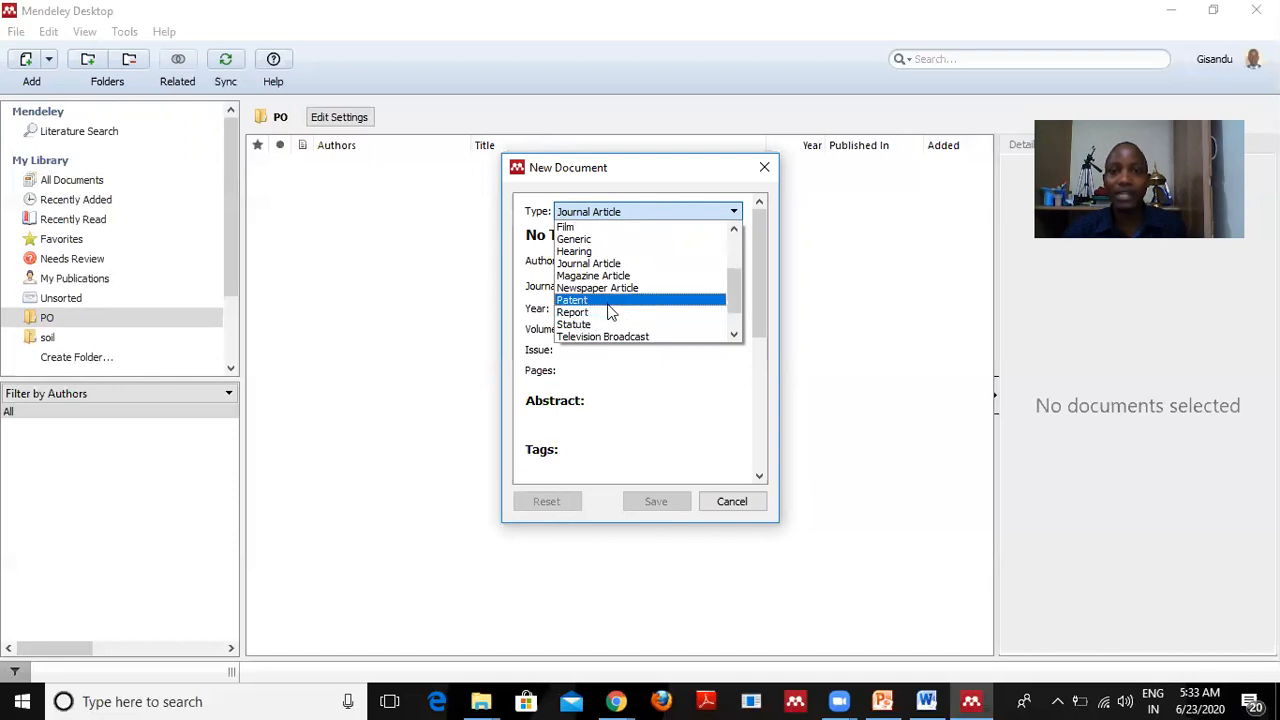
{"action": "scroll", "coordinate": [606, 313], "scroll_direction": "down", "scroll_amount": 1}
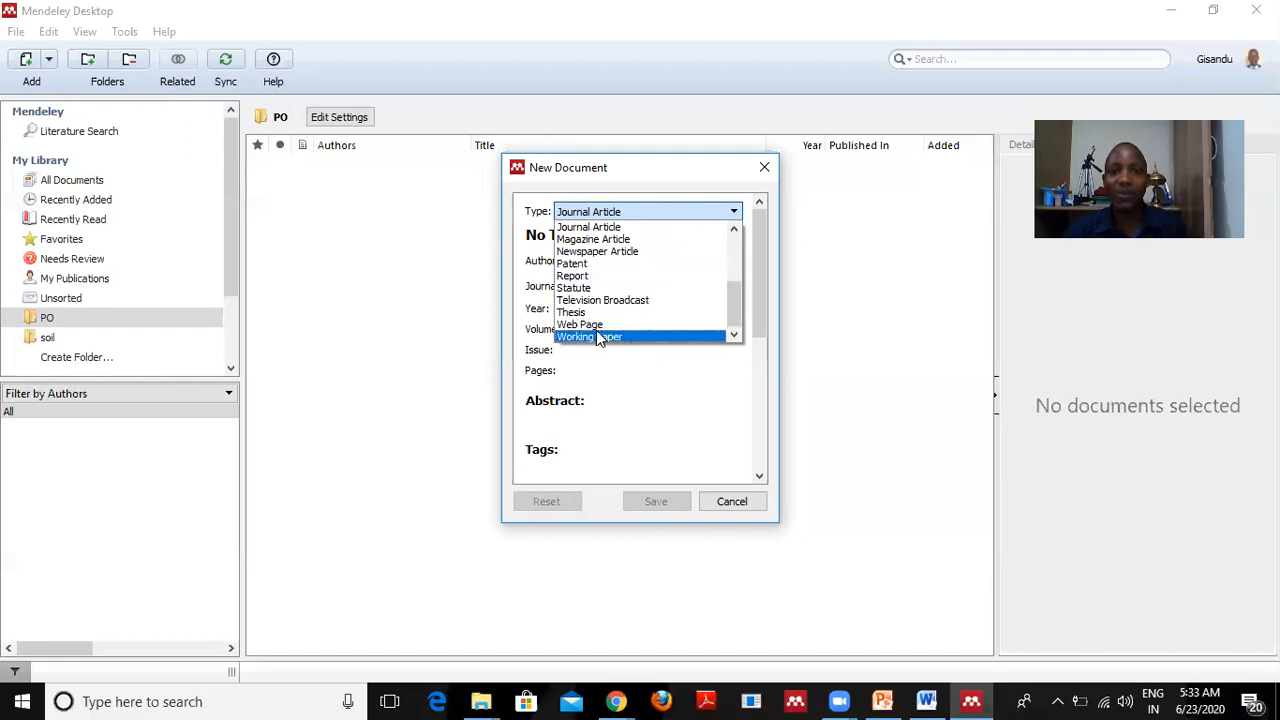
{"action": "left_click", "coordinate": [731, 354]}
{"action": "left_click", "coordinate": [606, 240]}
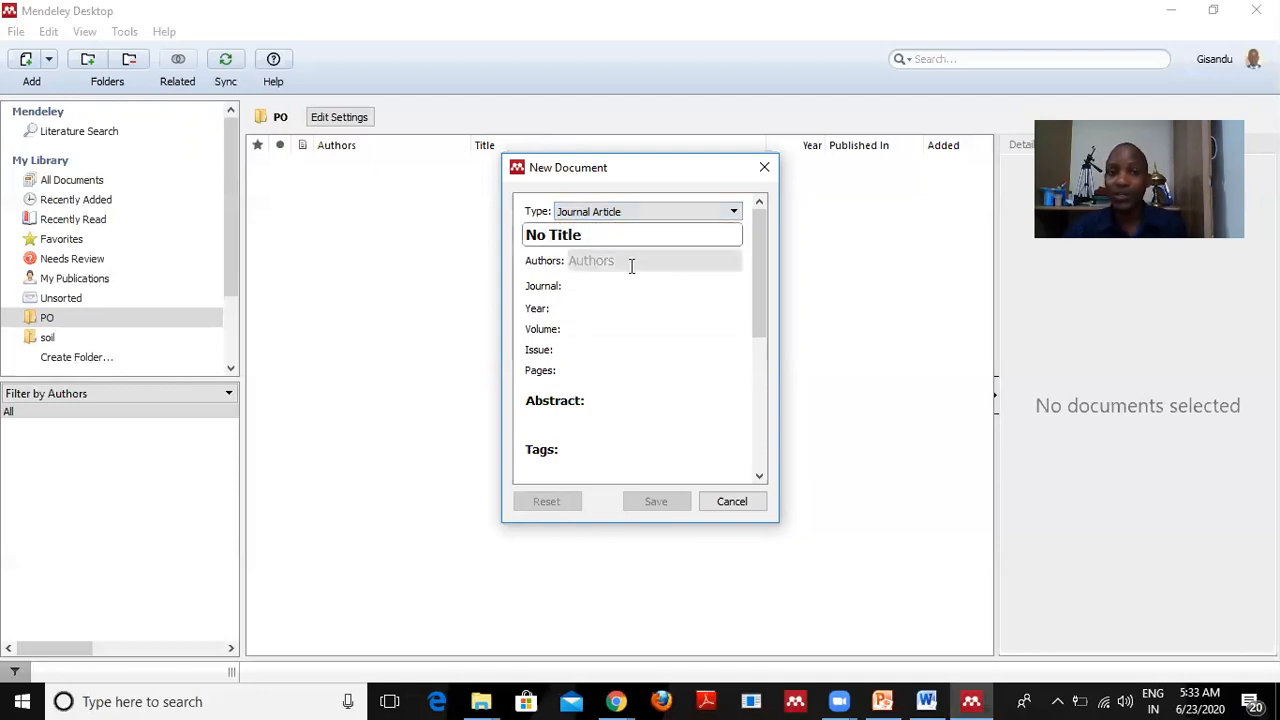
{"action": "left_click", "coordinate": [631, 262]}
{"action": "left_click", "coordinate": [578, 285]}
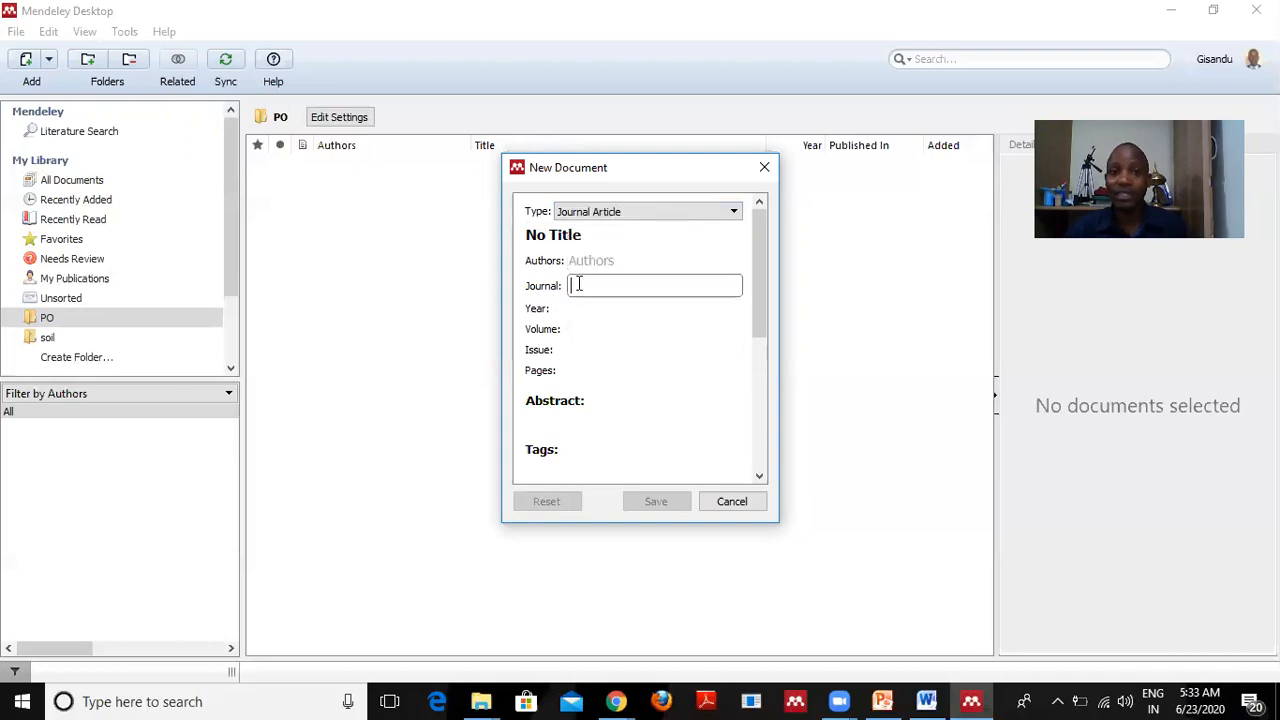
{"action": "left_click", "coordinate": [591, 307]}
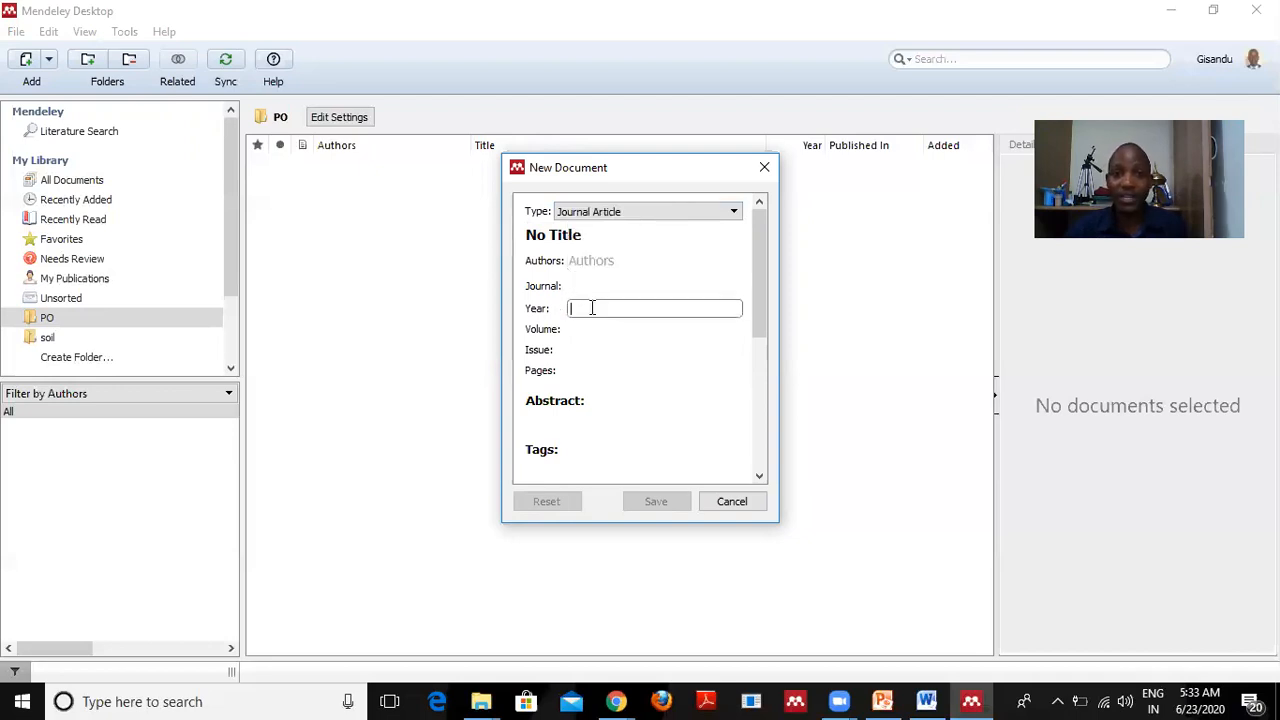
{"action": "left_click", "coordinate": [596, 331]}
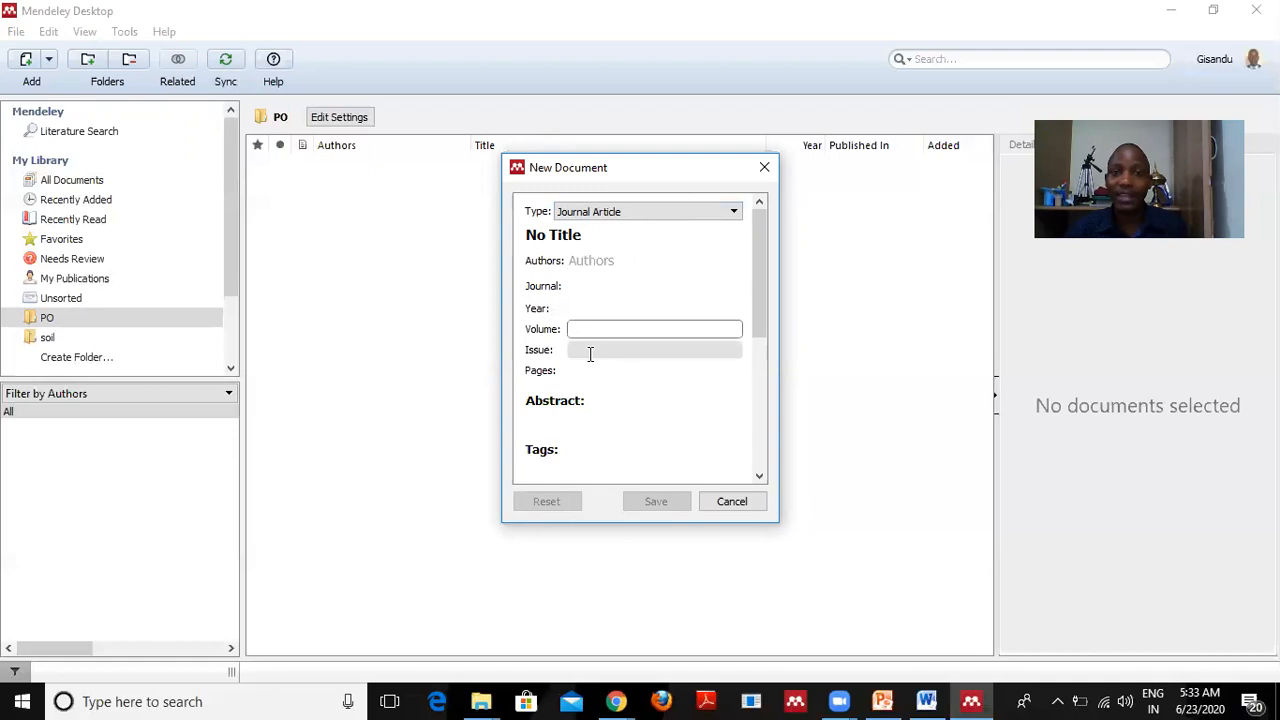
{"action": "left_click", "coordinate": [589, 350]}
{"action": "left_click", "coordinate": [593, 373]}
{"action": "left_click", "coordinate": [600, 396]}
{"action": "left_click", "coordinate": [560, 420]}
{"action": "scroll", "coordinate": [605, 403], "scroll_direction": "down", "scroll_amount": 5}
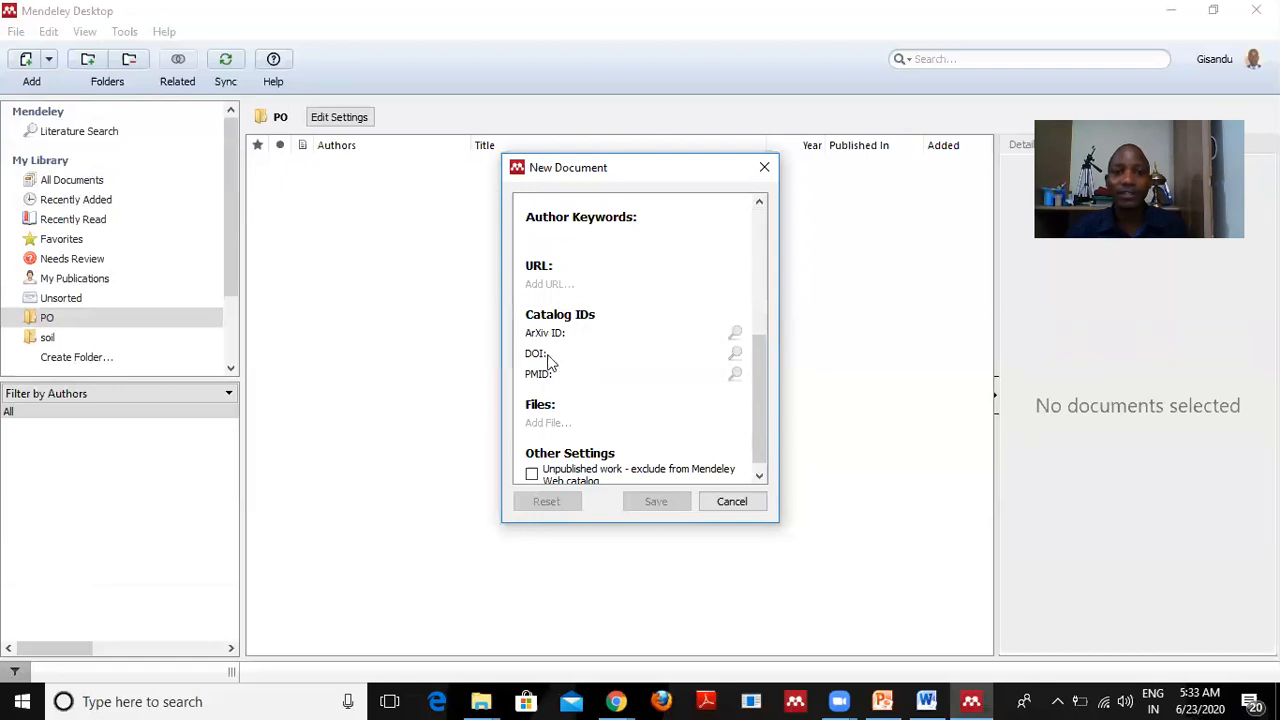
{"action": "left_click", "coordinate": [606, 356]}
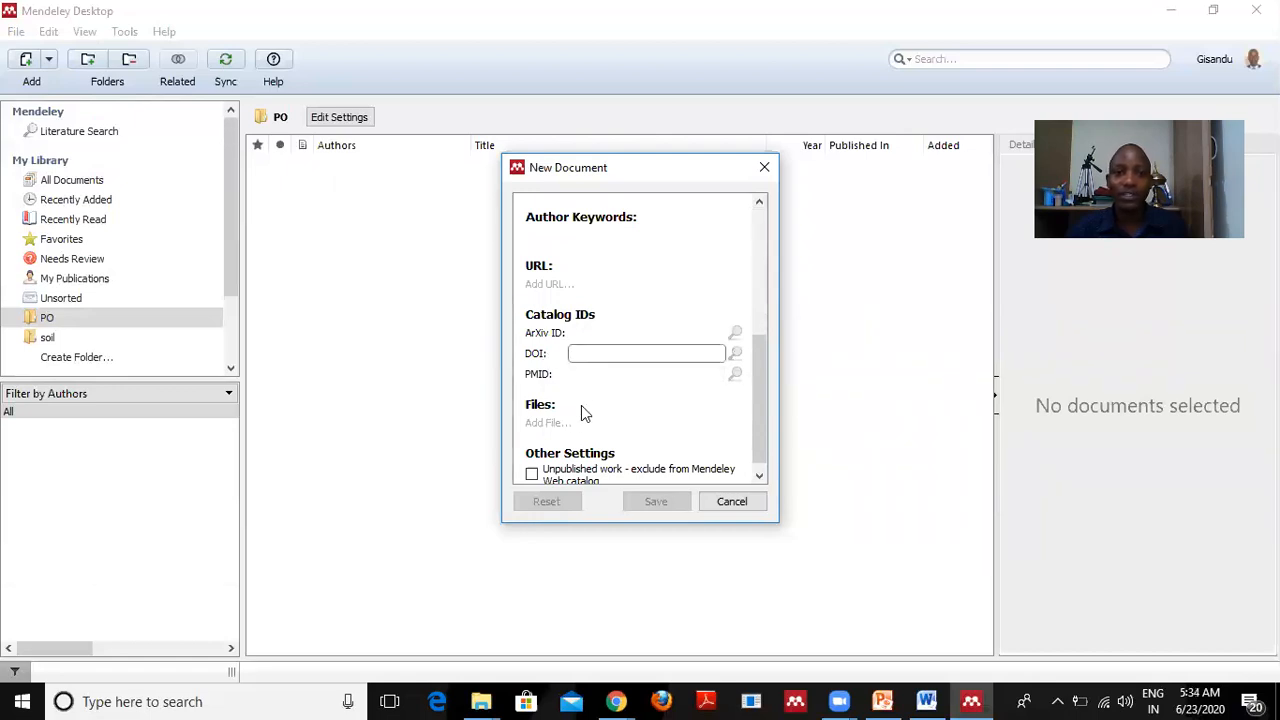
{"action": "scroll", "coordinate": [620, 360], "scroll_direction": "down", "scroll_amount": 1}
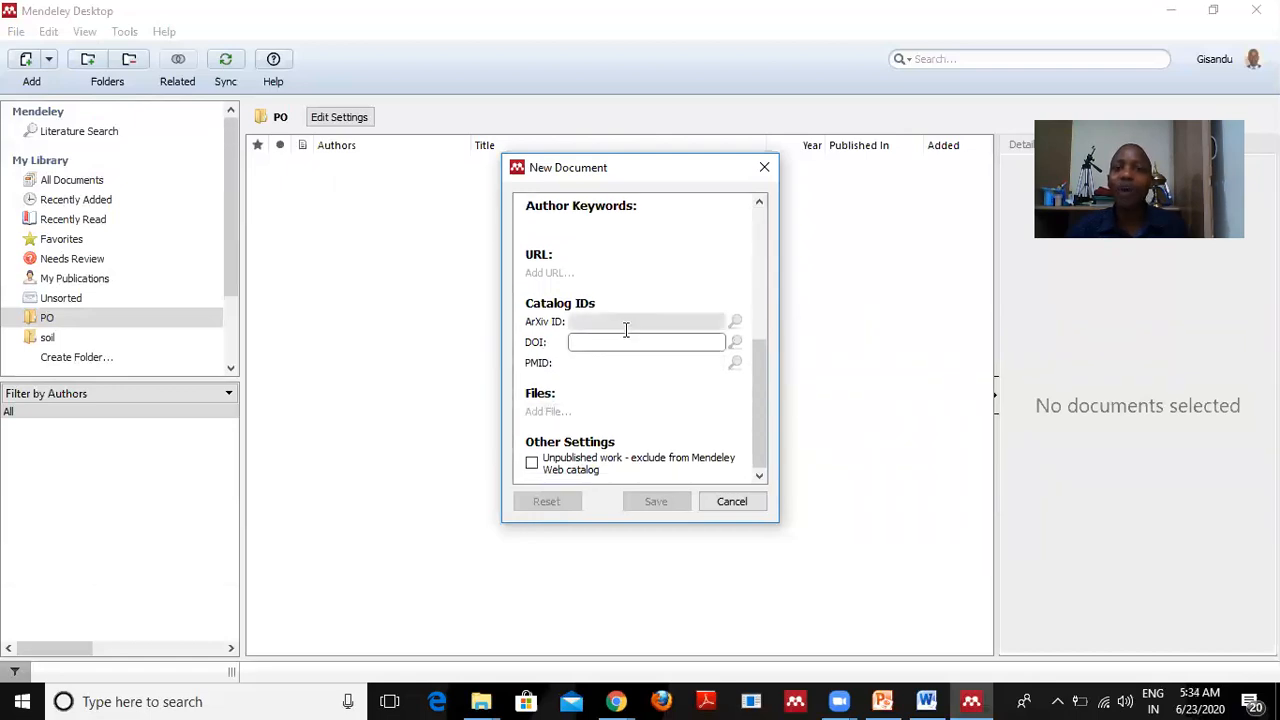
{"action": "scroll", "coordinate": [626, 338], "scroll_direction": "up", "scroll_amount": 4}
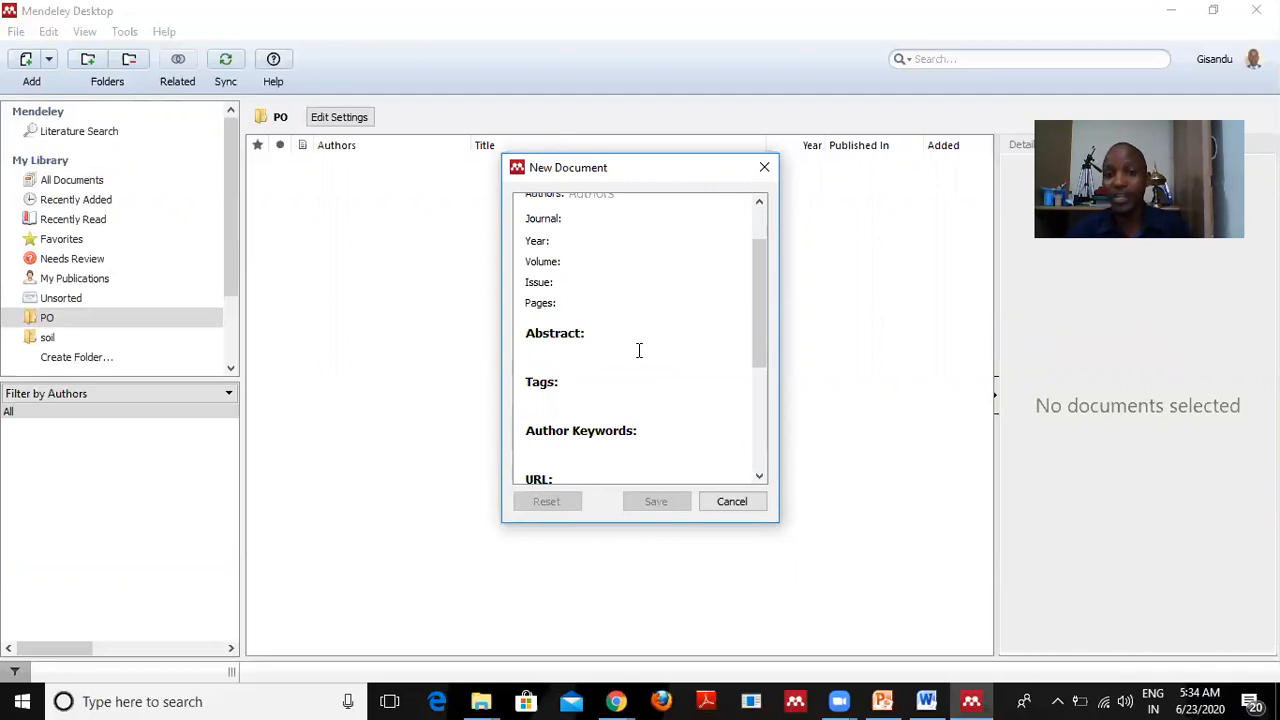
{"action": "left_click", "coordinate": [732, 507]}
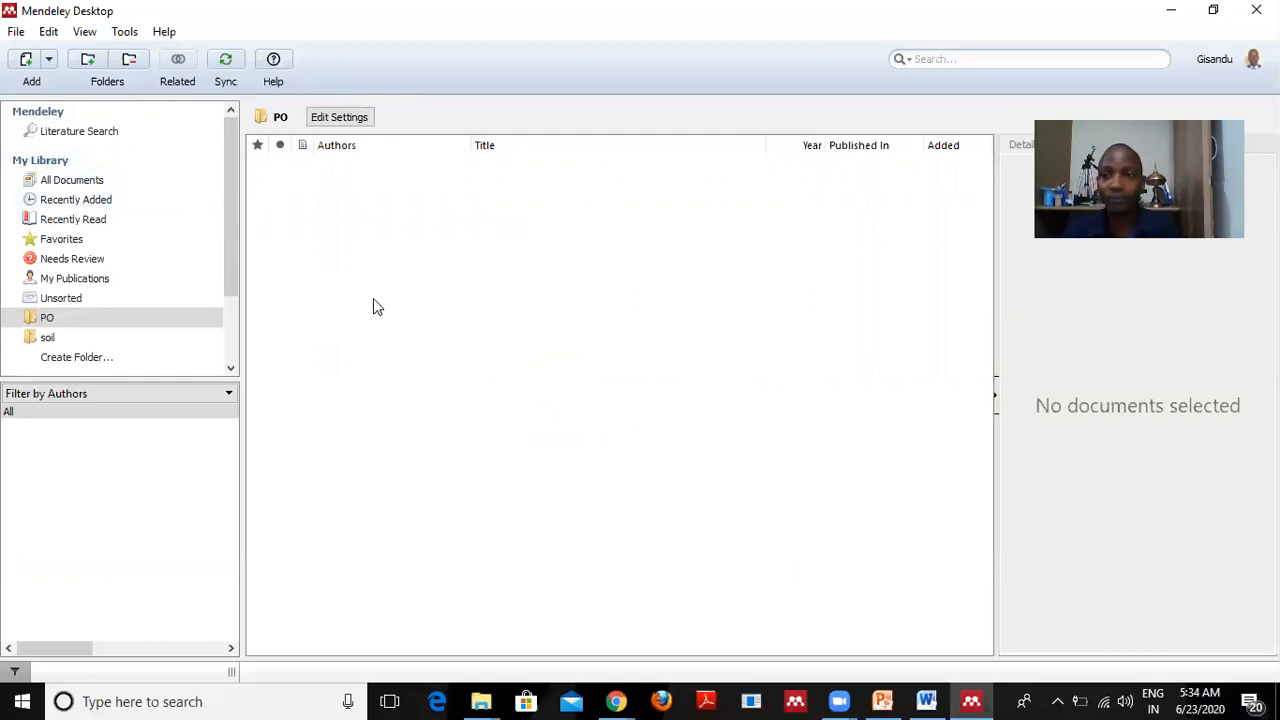
From the Add dropdown, choose Add Files to import PDFs from disk.
{"action": "left_click", "coordinate": [49, 60]}
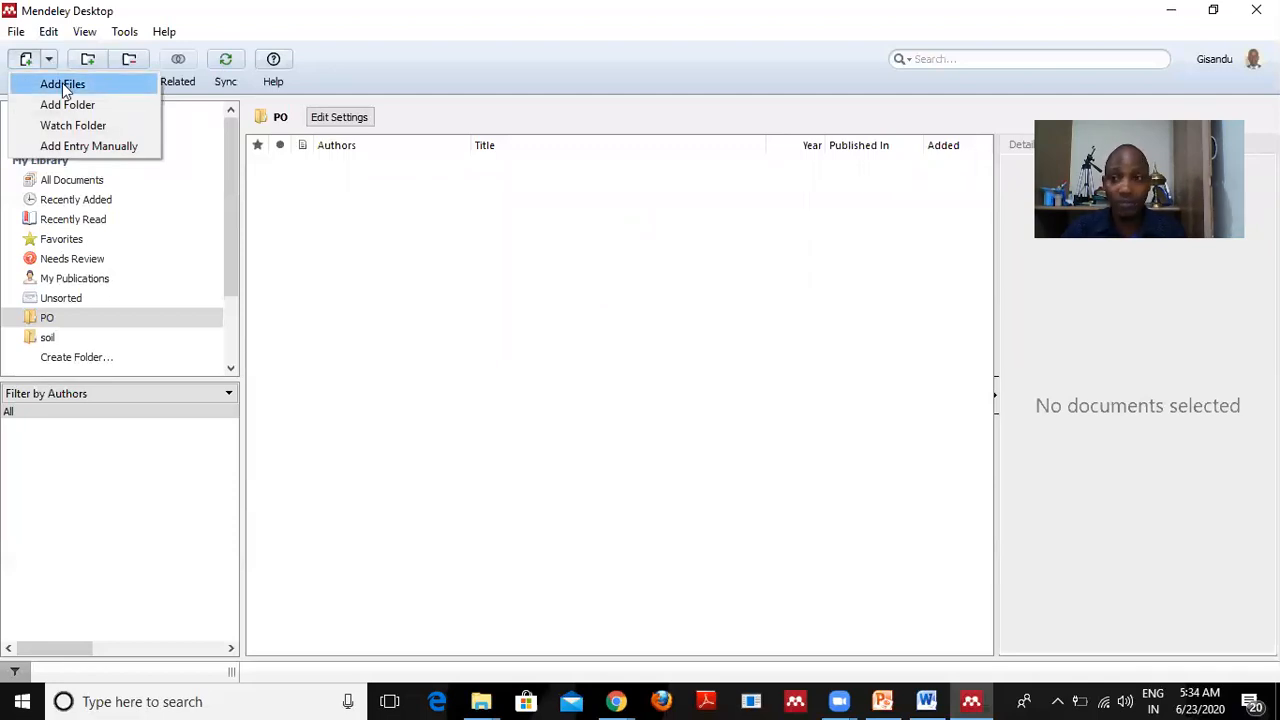
{"action": "left_click", "coordinate": [68, 85]}
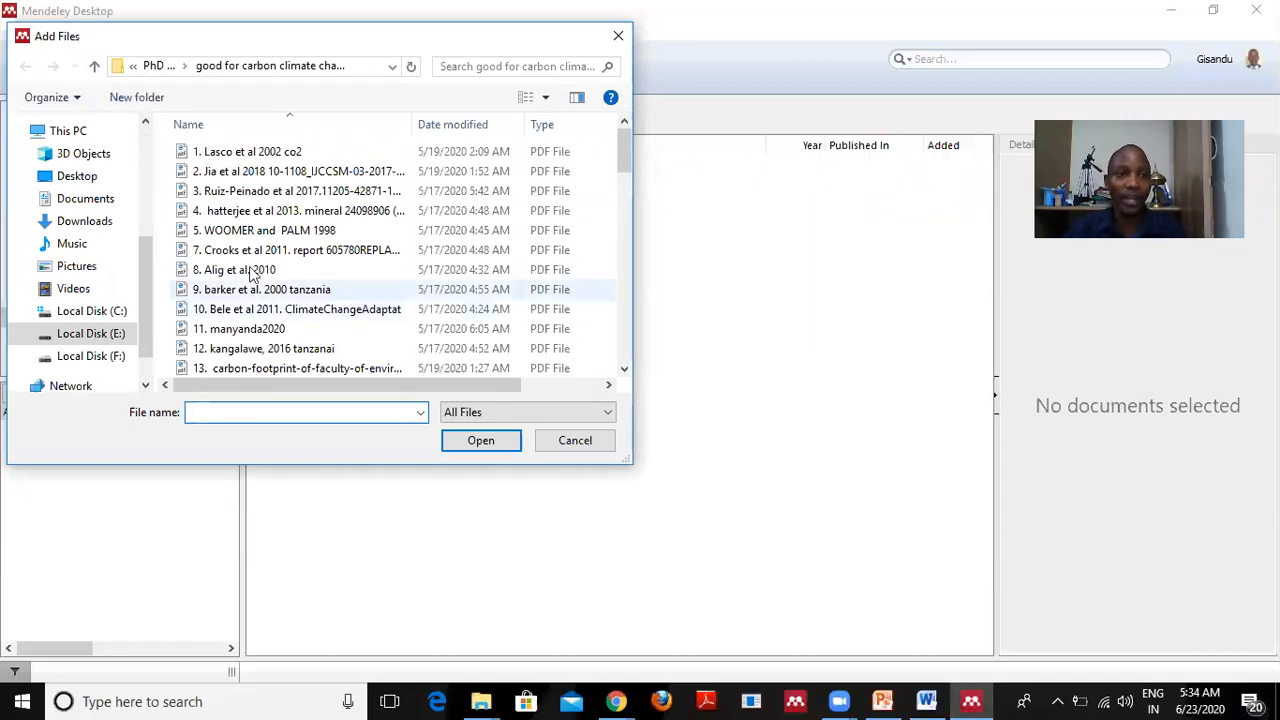
Import the Lasco et al 2002 co2 PDF from E:\PhD References, Pics & Data's carbon climate change folder.
{"action": "left_click", "coordinate": [91, 334]}
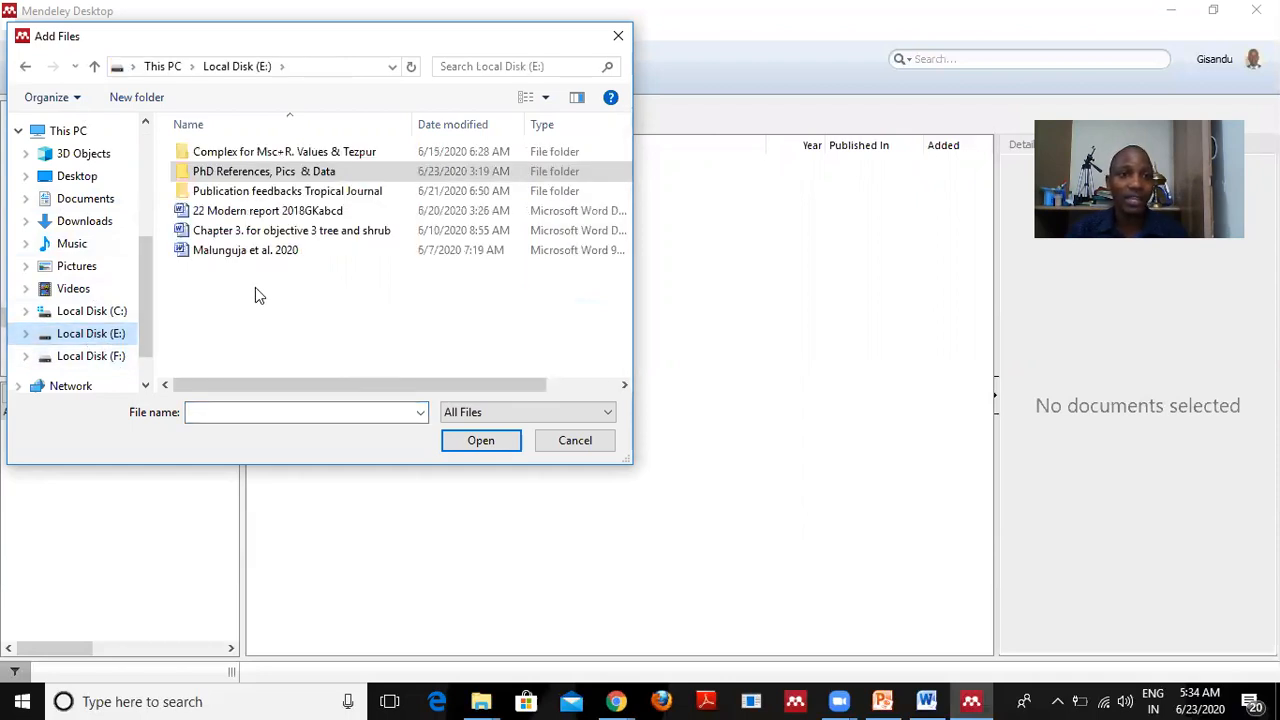
{"action": "double_click", "coordinate": [255, 178]}
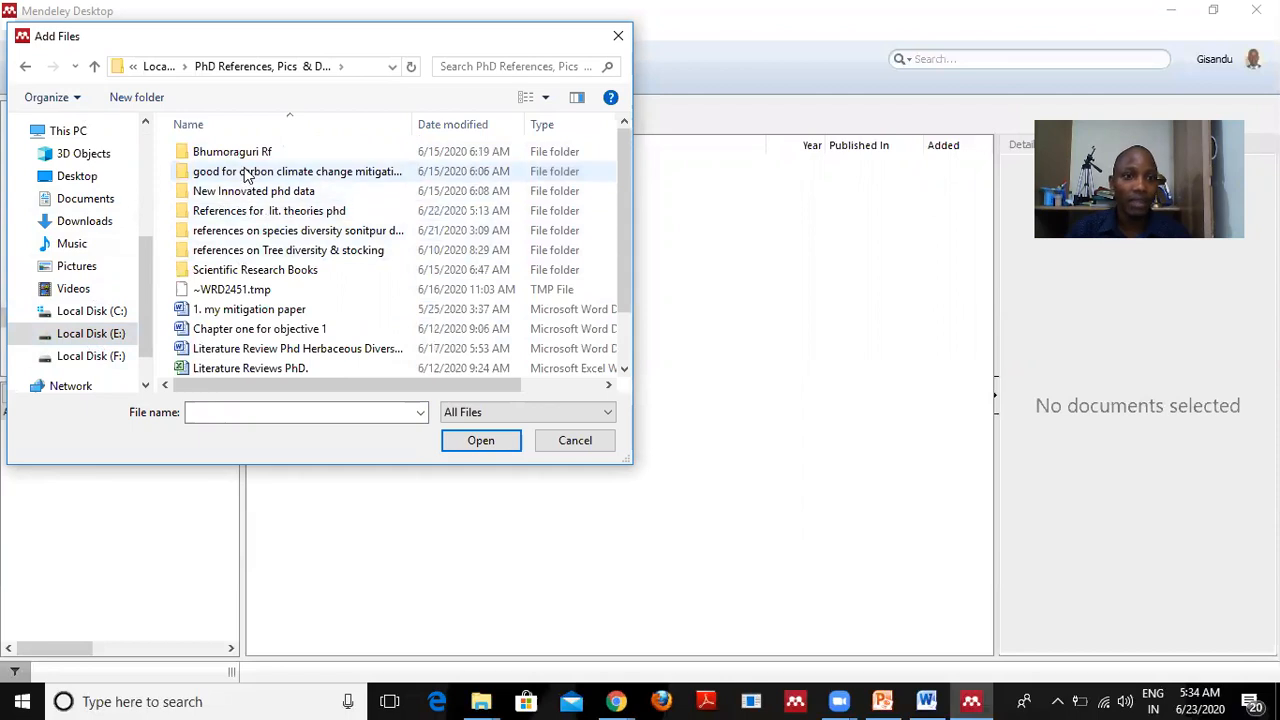
{"action": "double_click", "coordinate": [246, 172]}
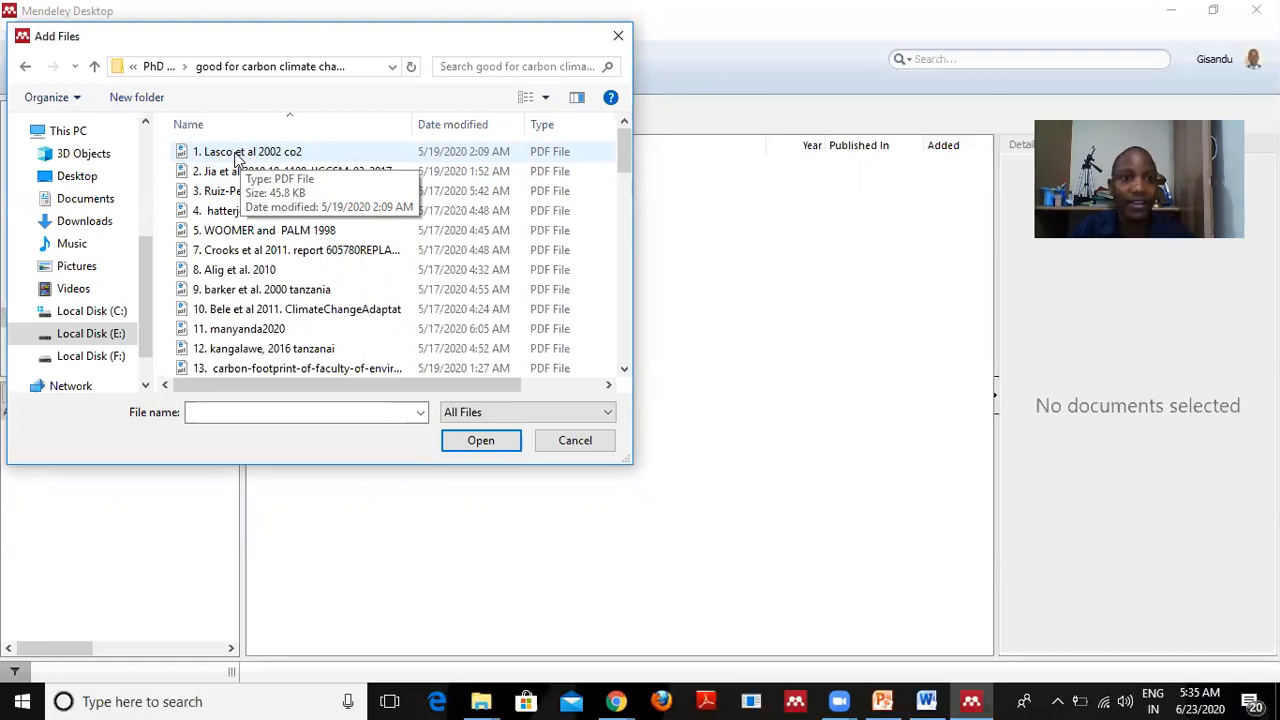
{"action": "left_click", "coordinate": [238, 156]}
{"action": "left_click", "coordinate": [482, 440]}
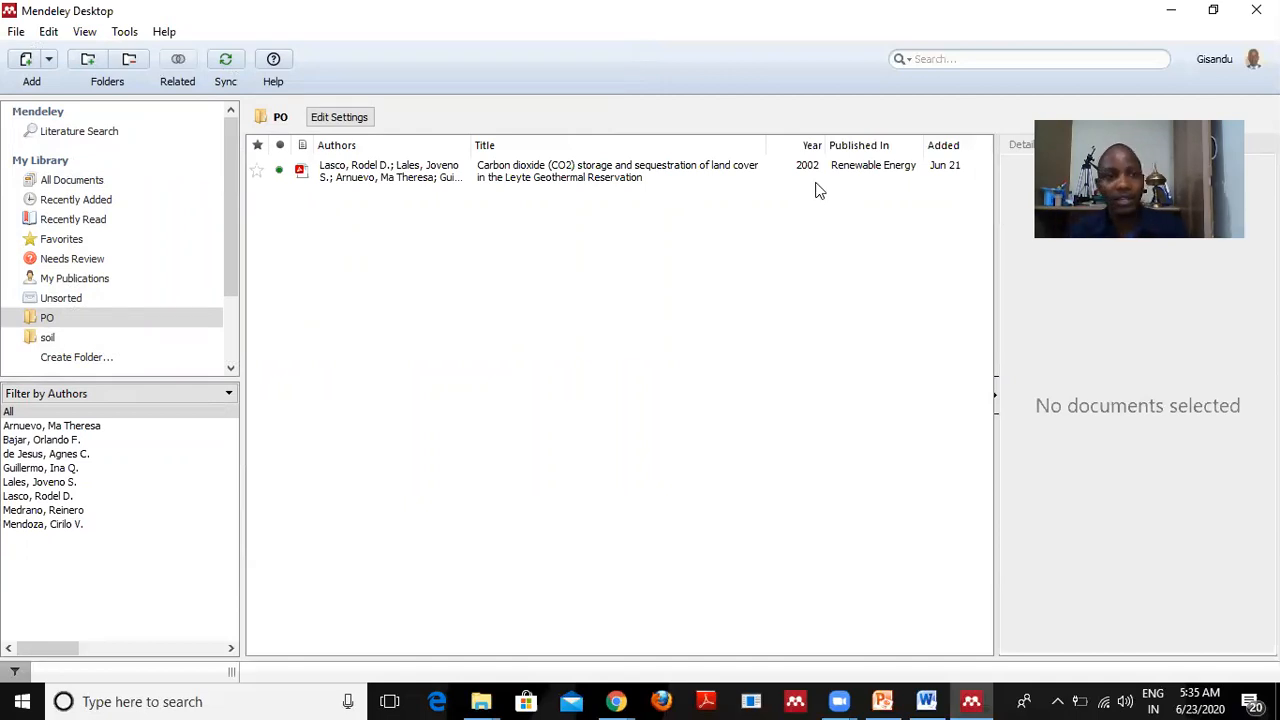
Glance at the File menu, close it, and show the Add dropdown's import options.
{"action": "left_click", "coordinate": [16, 33]}
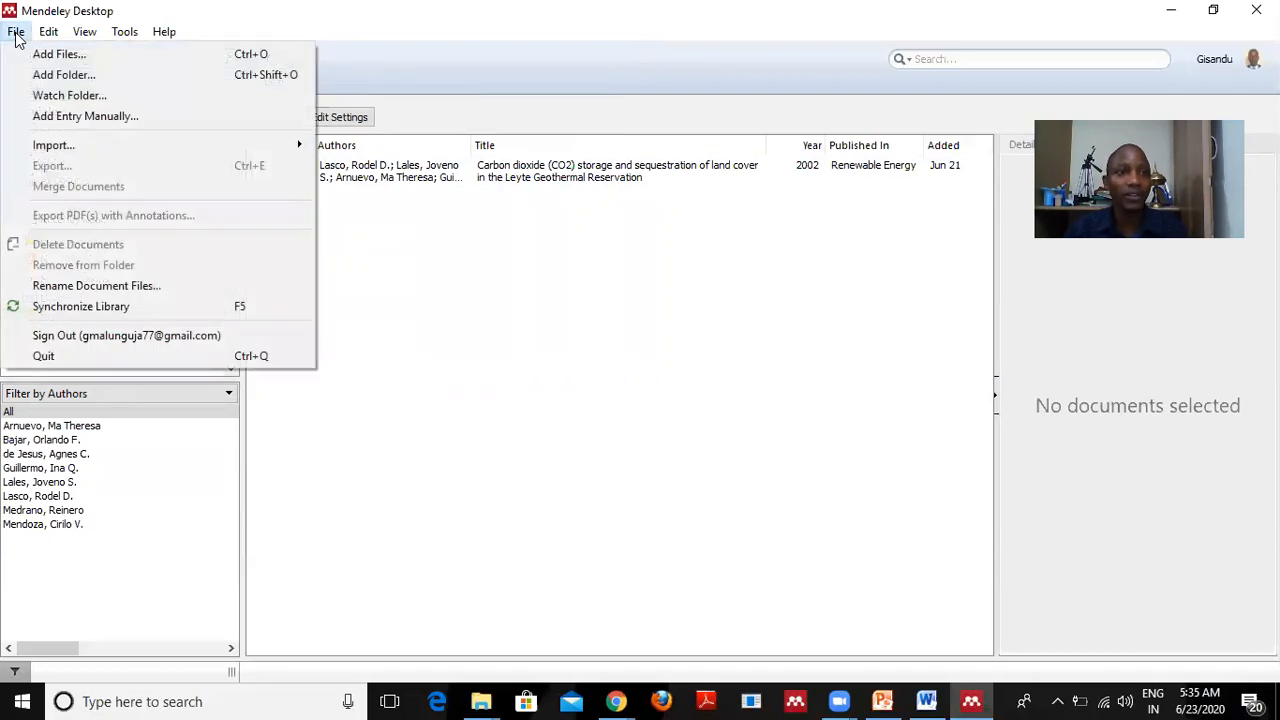
{"action": "left_click", "coordinate": [528, 304]}
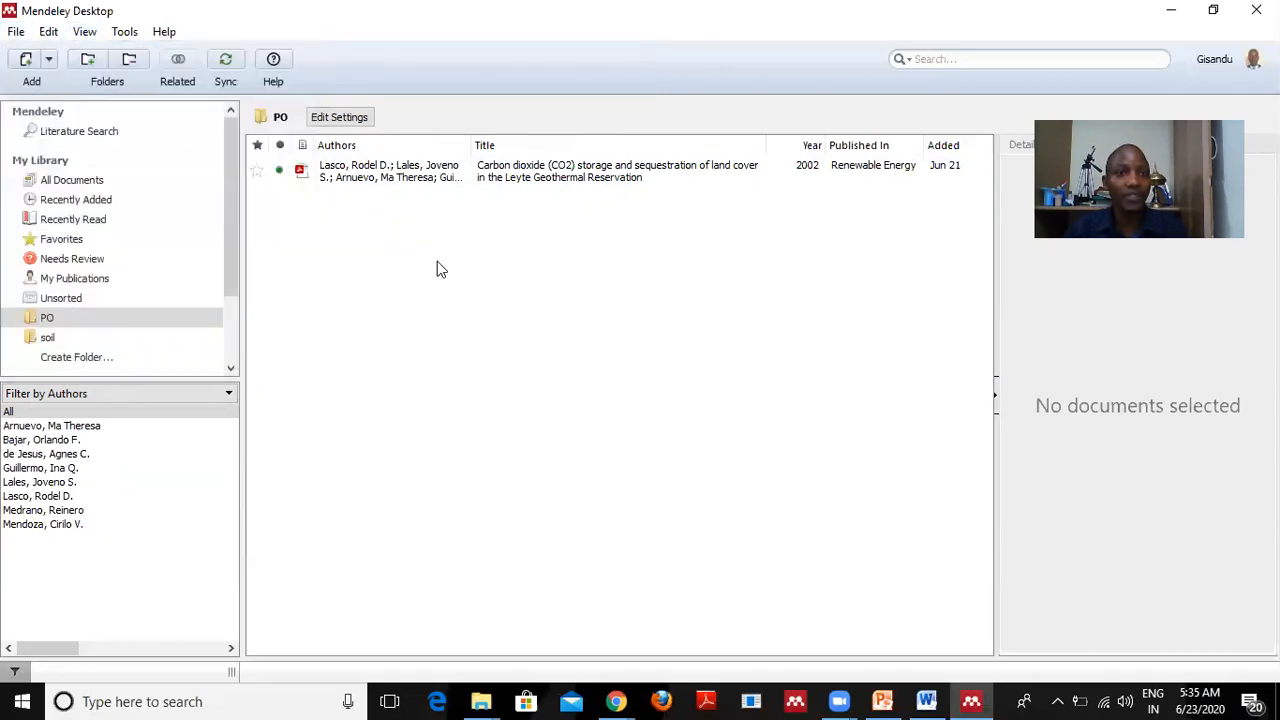
{"action": "left_click", "coordinate": [50, 60]}
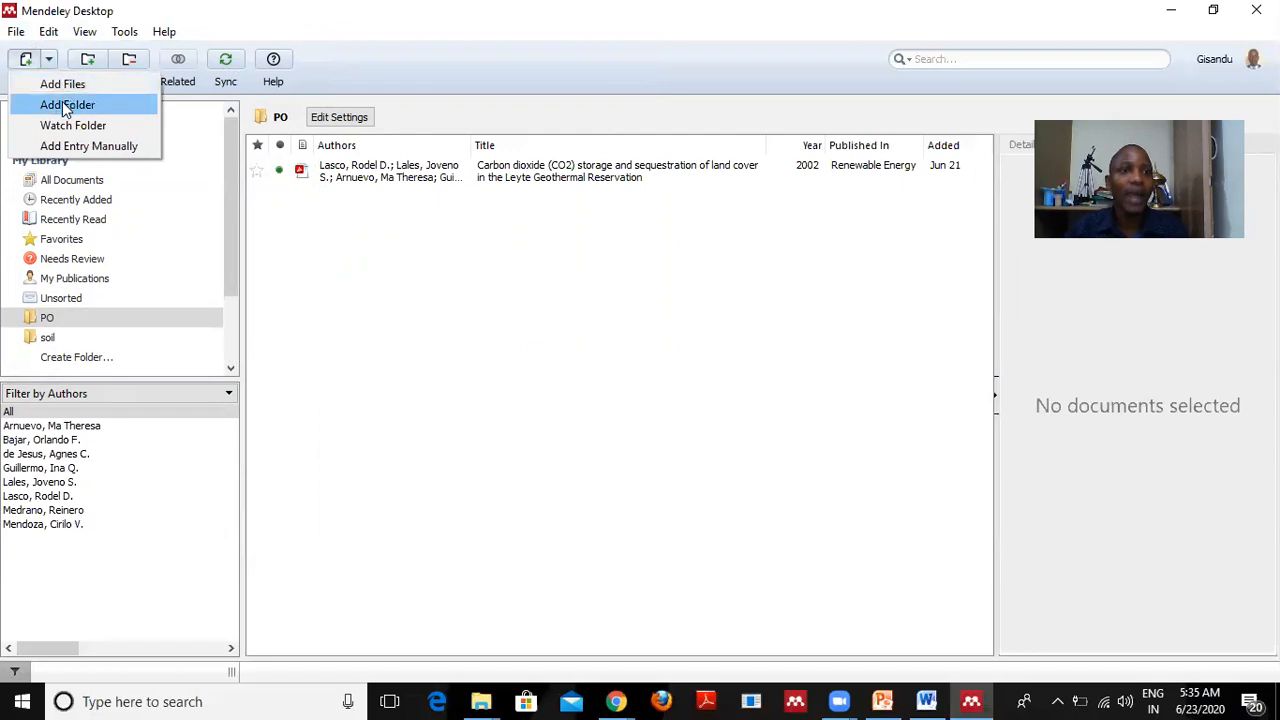
Choose Add Folder and select 'good for carbon climate change mitigation next paper' under E:\PhD References, Pics & Data.
{"action": "left_click", "coordinate": [68, 105]}
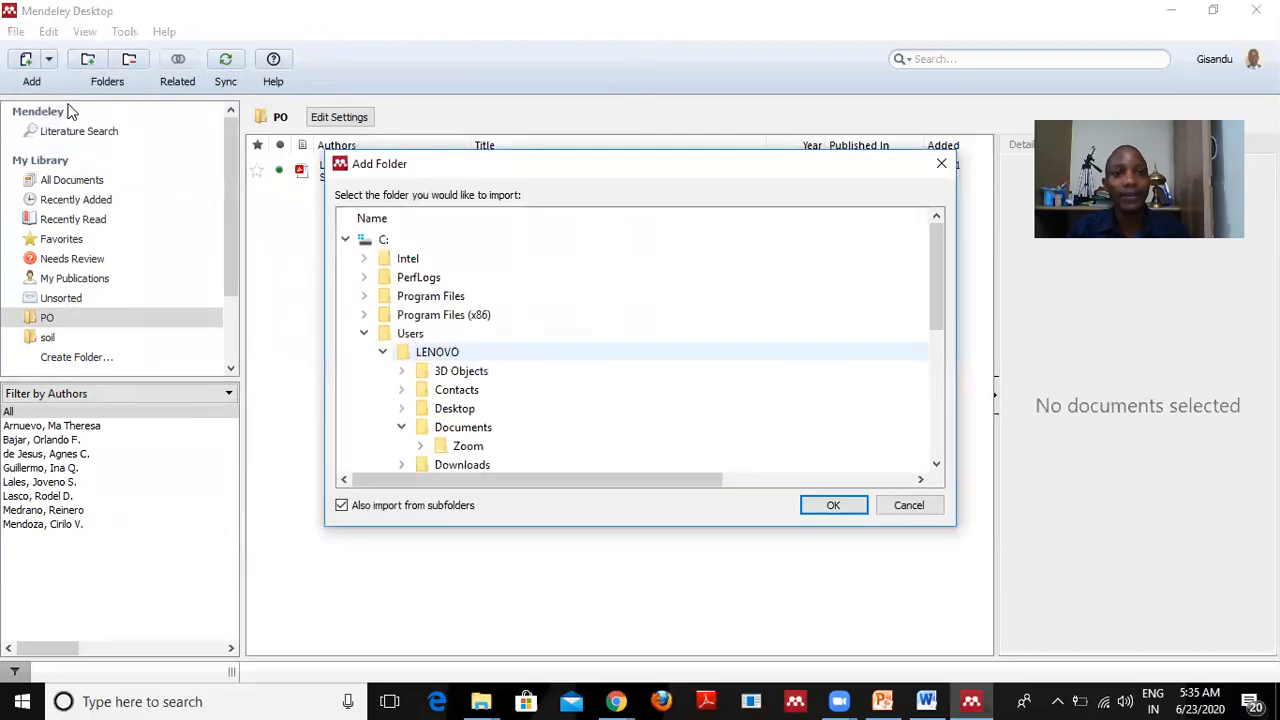
{"action": "scroll", "coordinate": [444, 370], "scroll_direction": "down", "scroll_amount": 5}
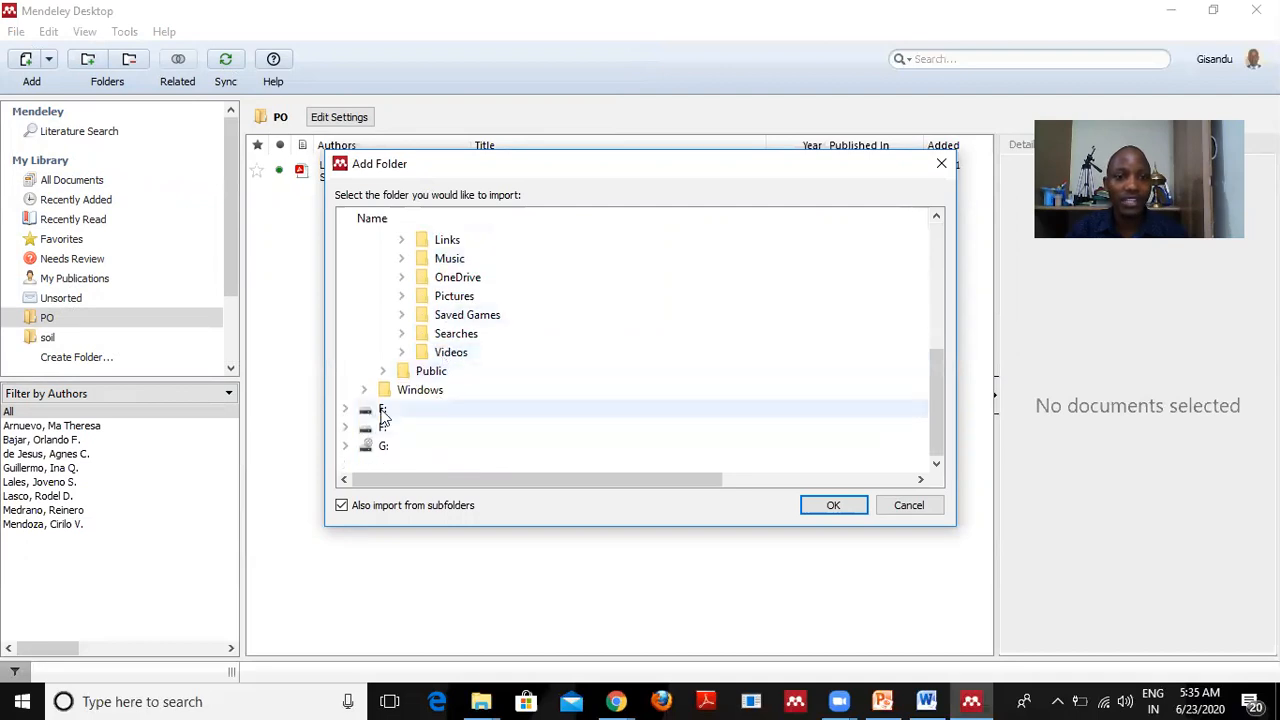
{"action": "left_click", "coordinate": [388, 412]}
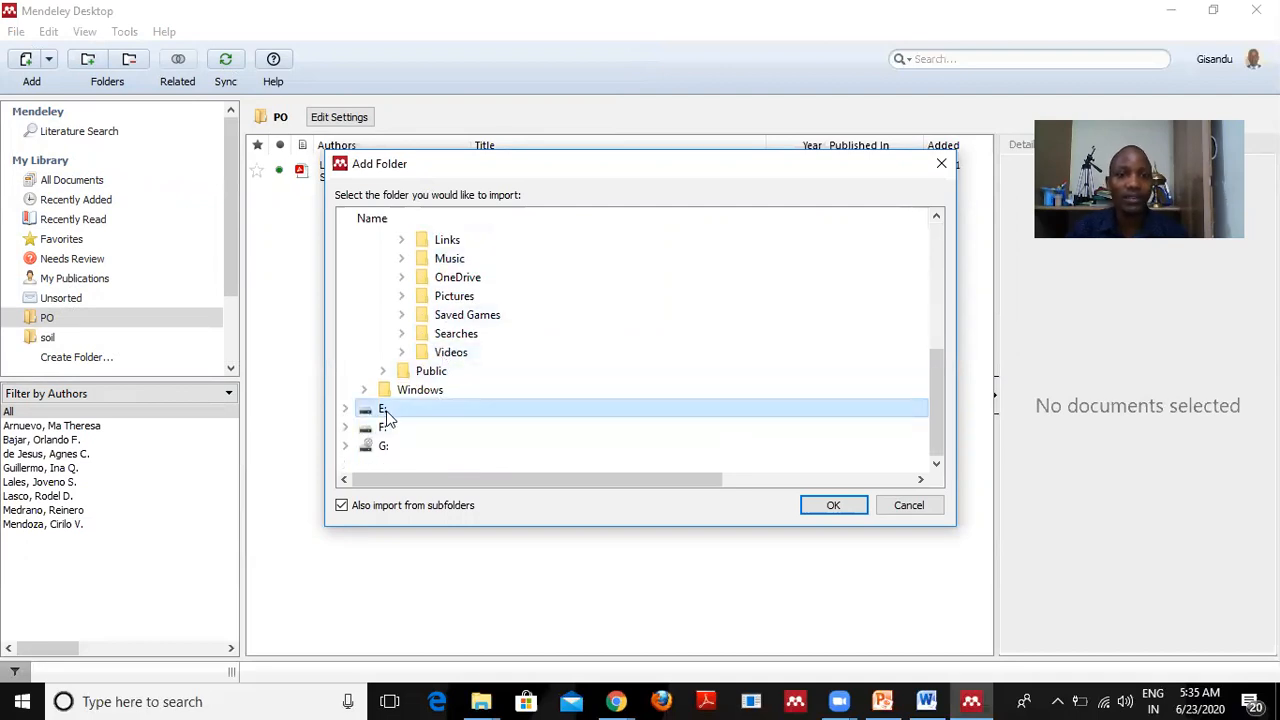
{"action": "double_click", "coordinate": [368, 410]}
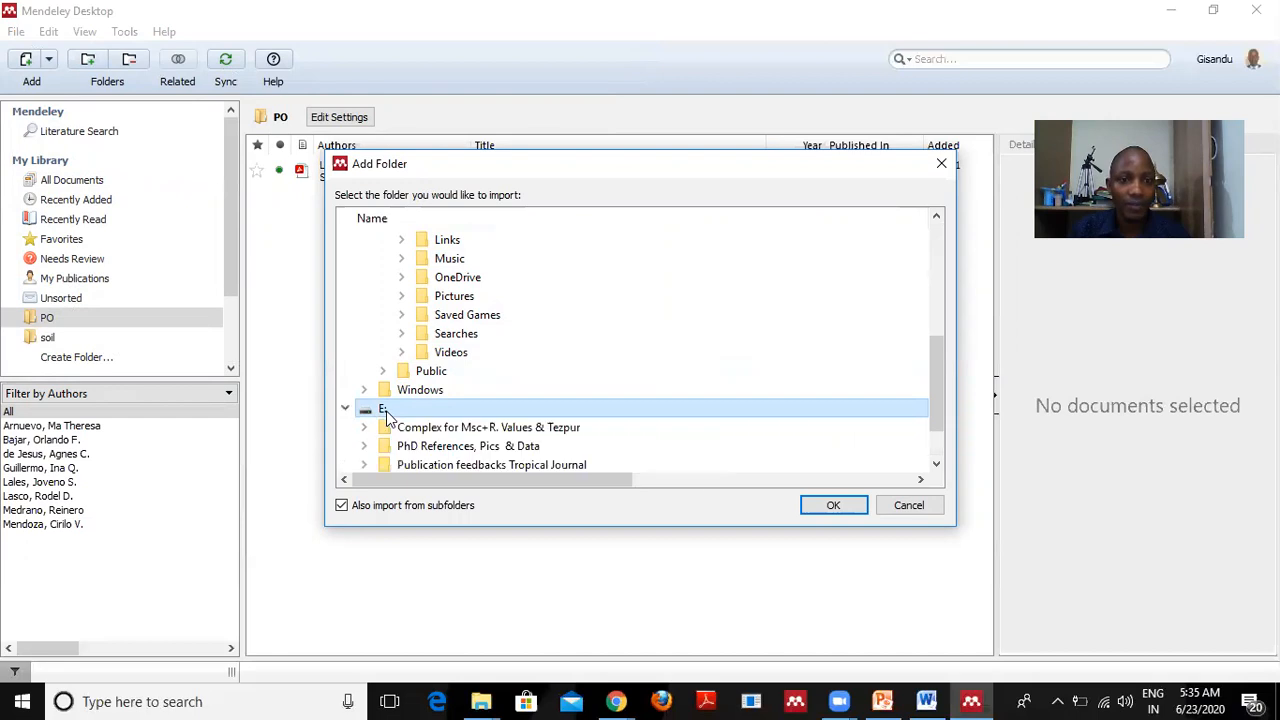
{"action": "scroll", "coordinate": [600, 371], "scroll_direction": "down", "scroll_amount": 1}
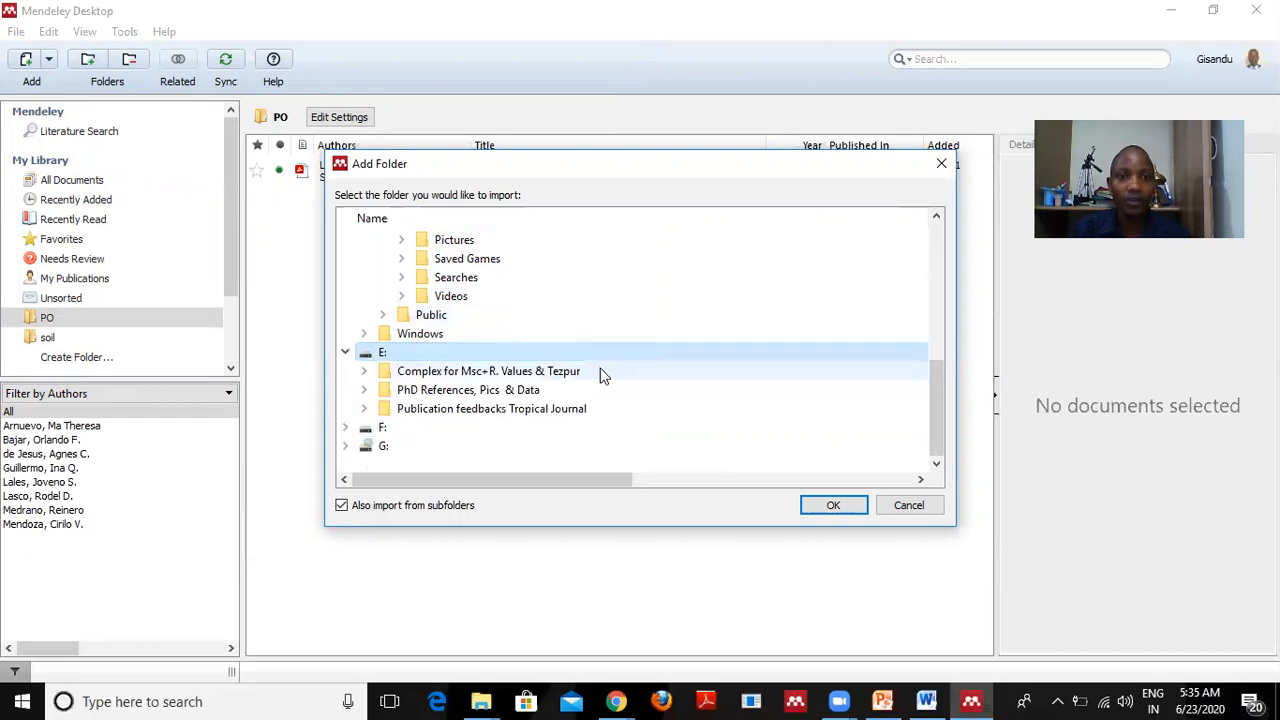
{"action": "double_click", "coordinate": [445, 393]}
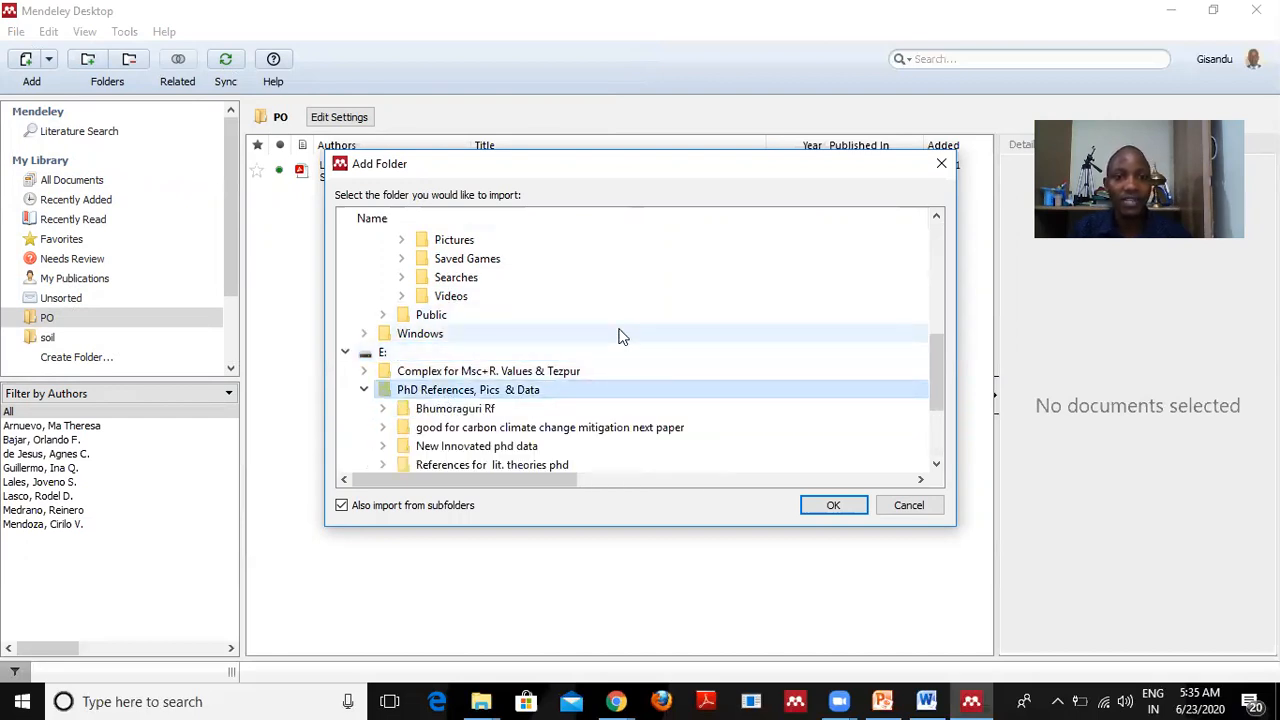
{"action": "scroll", "coordinate": [540, 392], "scroll_direction": "down", "scroll_amount": 1}
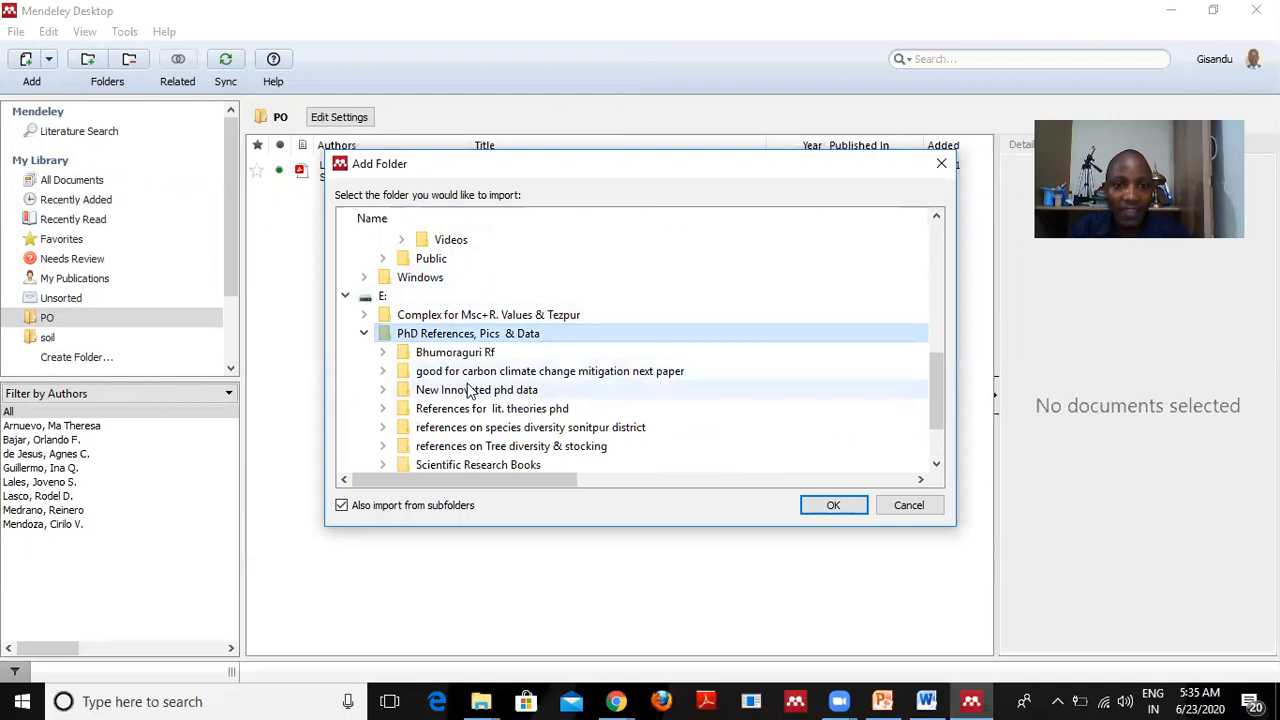
{"action": "left_click", "coordinate": [586, 373]}
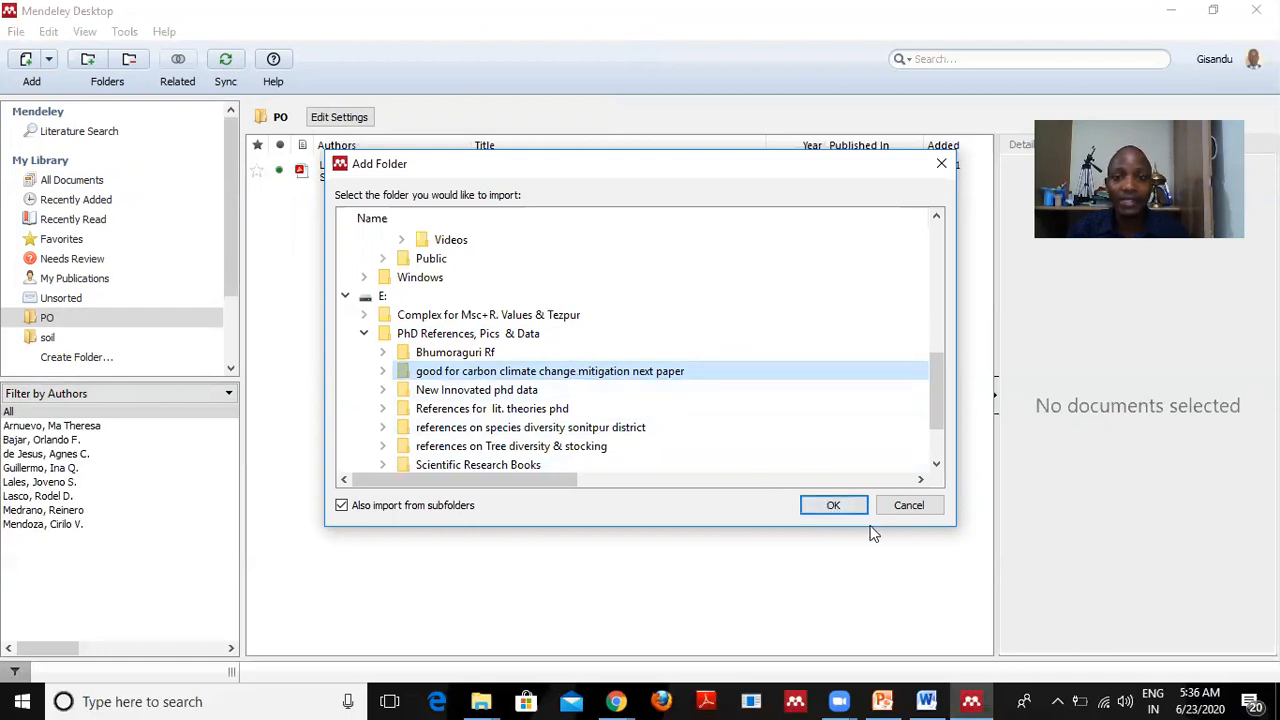
Confirm the folder import and scroll through the 59 imported climate-change papers.
{"action": "left_click", "coordinate": [834, 505]}
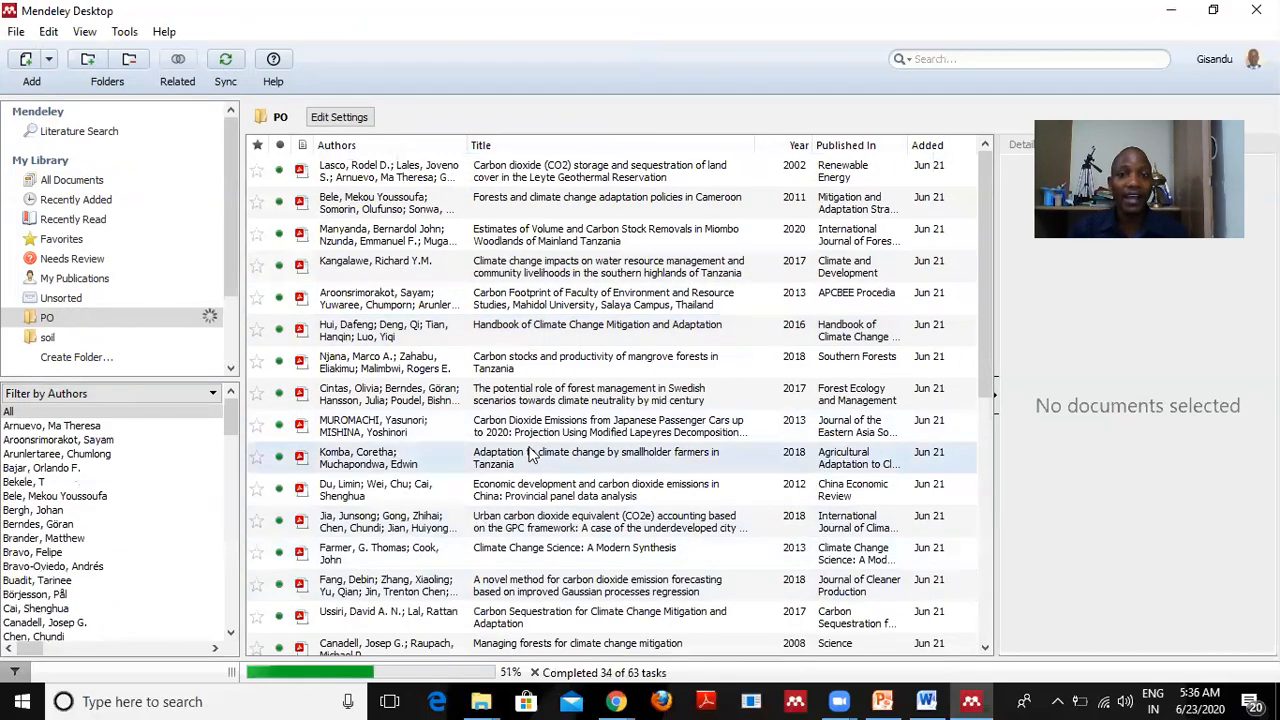
{"action": "scroll", "coordinate": [528, 458], "scroll_direction": "down", "scroll_amount": 5}
{"action": "scroll", "coordinate": [528, 458], "scroll_direction": "down", "scroll_amount": 10}
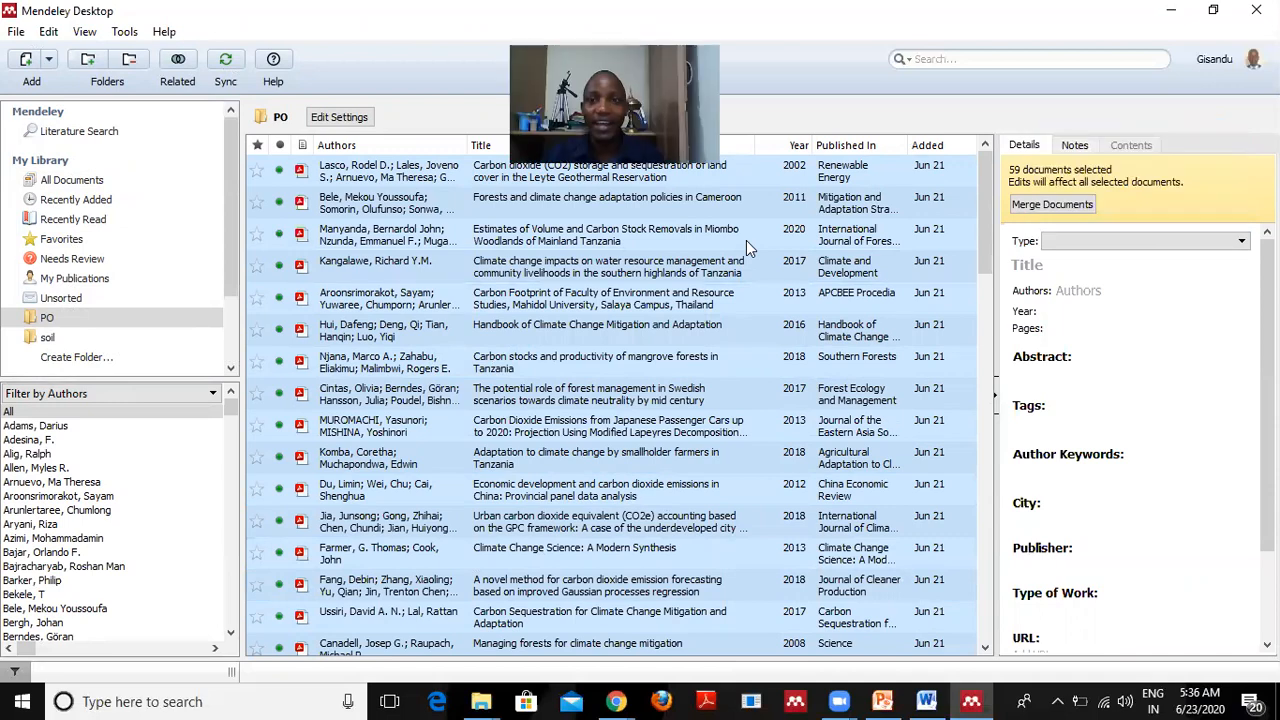
{"action": "left_click", "coordinate": [988, 615]}
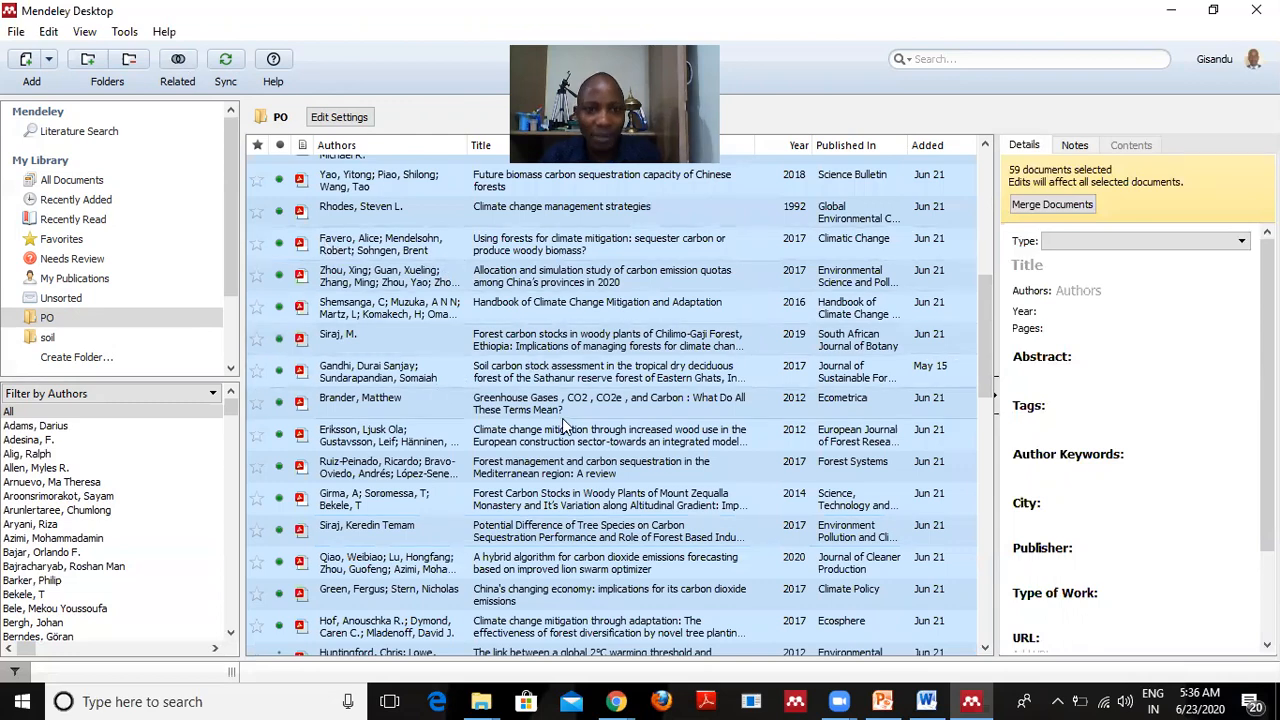
{"action": "scroll", "coordinate": [565, 427], "scroll_direction": "down", "scroll_amount": 3}
{"action": "scroll", "coordinate": [565, 427], "scroll_direction": "down", "scroll_amount": 1}
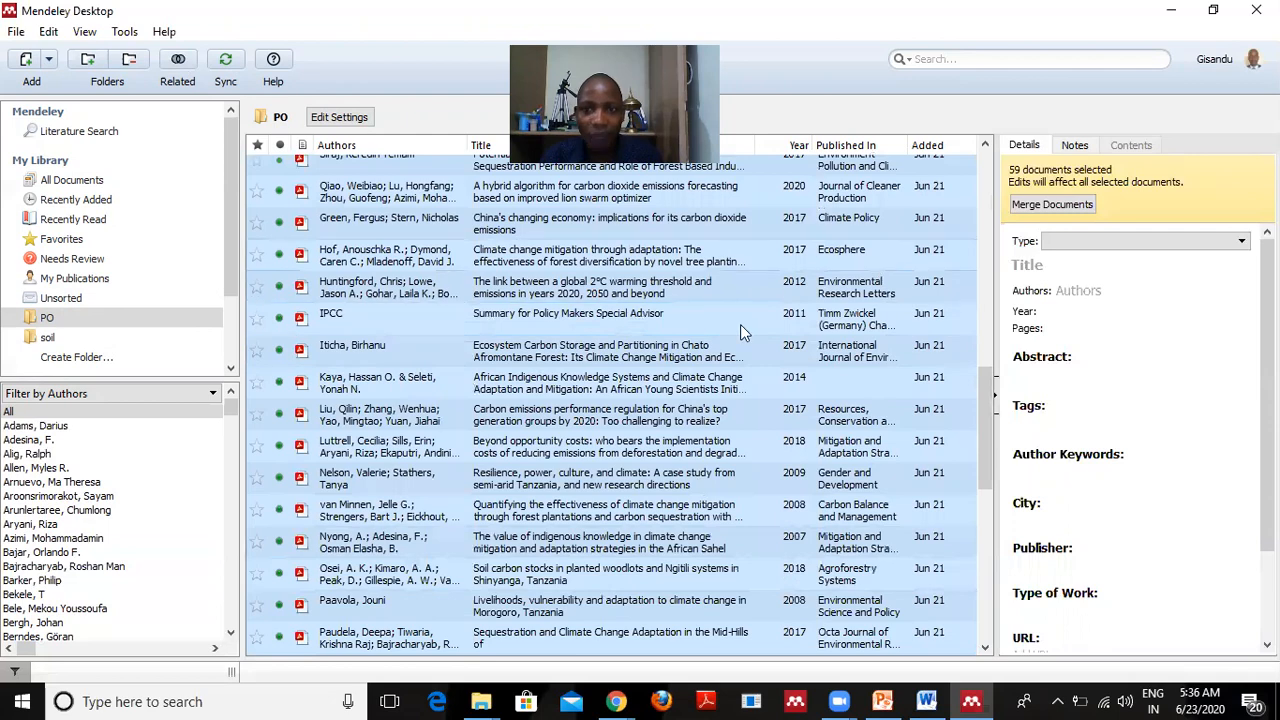
{"action": "scroll", "coordinate": [442, 412], "scroll_direction": "down", "scroll_amount": 1}
{"action": "scroll", "coordinate": [442, 412], "scroll_direction": "down", "scroll_amount": 1}
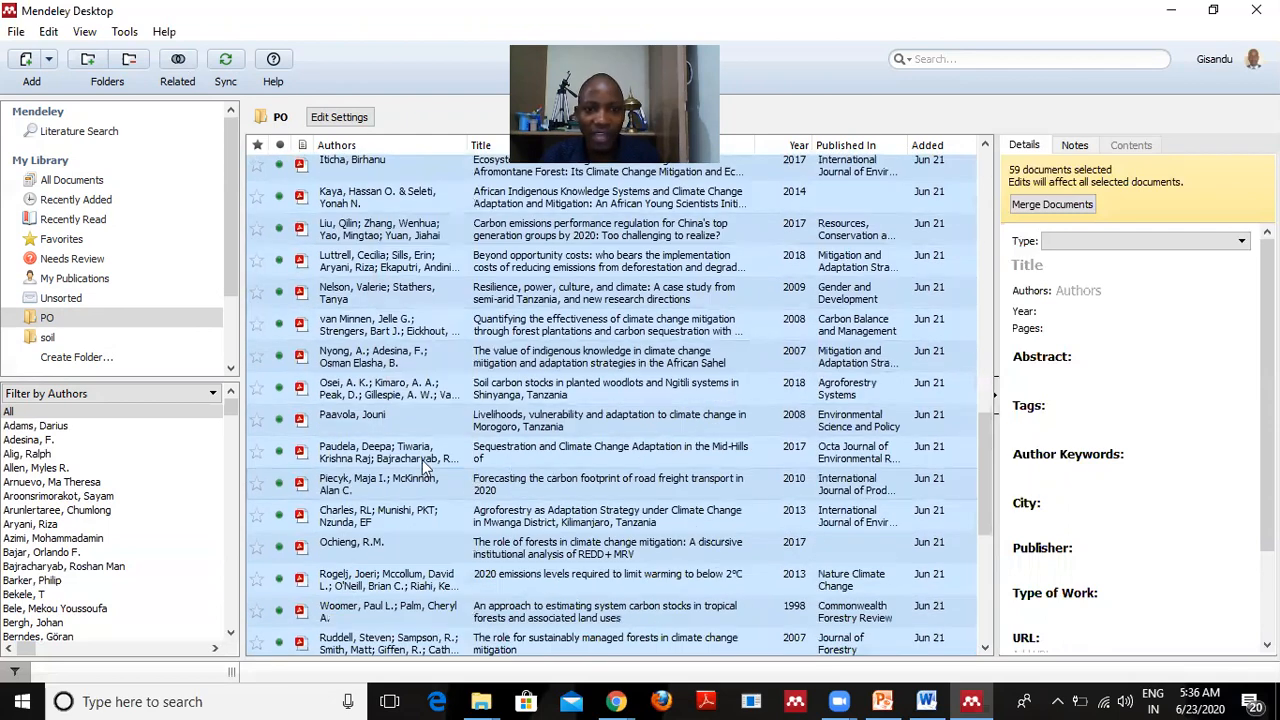
{"action": "scroll", "coordinate": [428, 466], "scroll_direction": "down", "scroll_amount": 1}
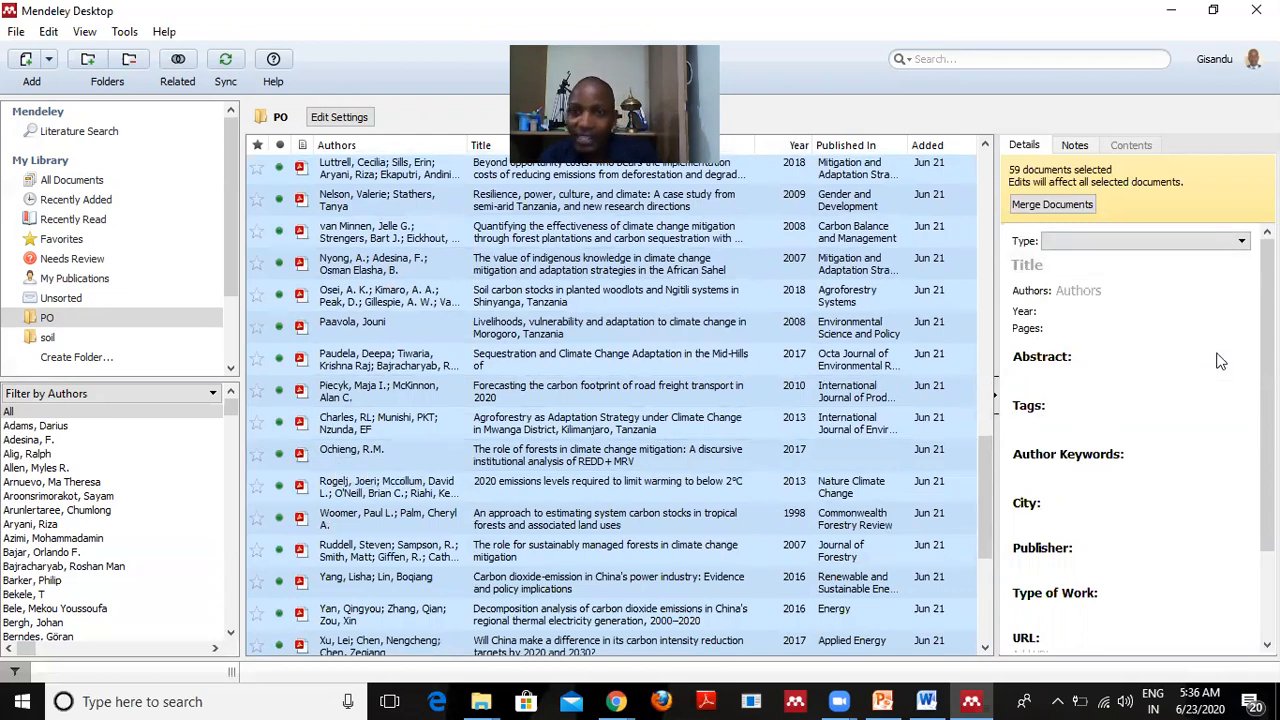
{"action": "scroll", "coordinate": [577, 413], "scroll_direction": "down", "scroll_amount": 4}
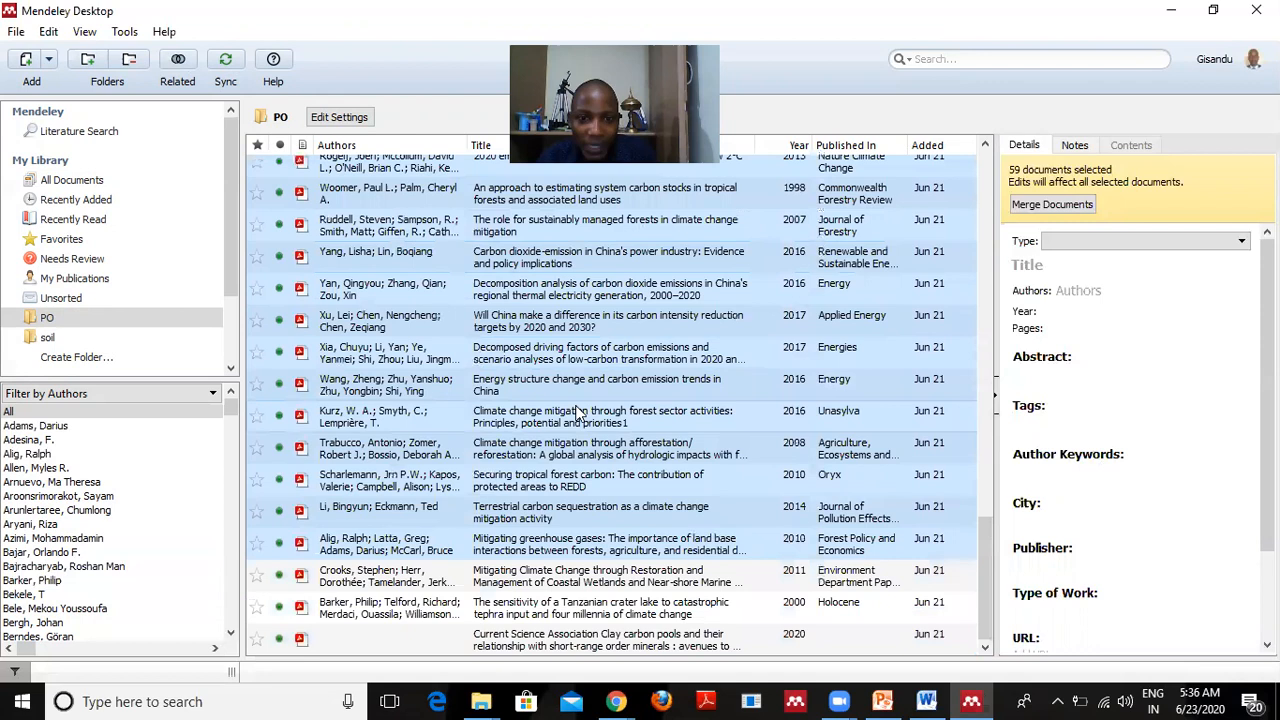
{"action": "scroll", "coordinate": [577, 413], "scroll_direction": "up", "scroll_amount": 1}
{"action": "scroll", "coordinate": [615, 450], "scroll_direction": "down", "scroll_amount": 1}
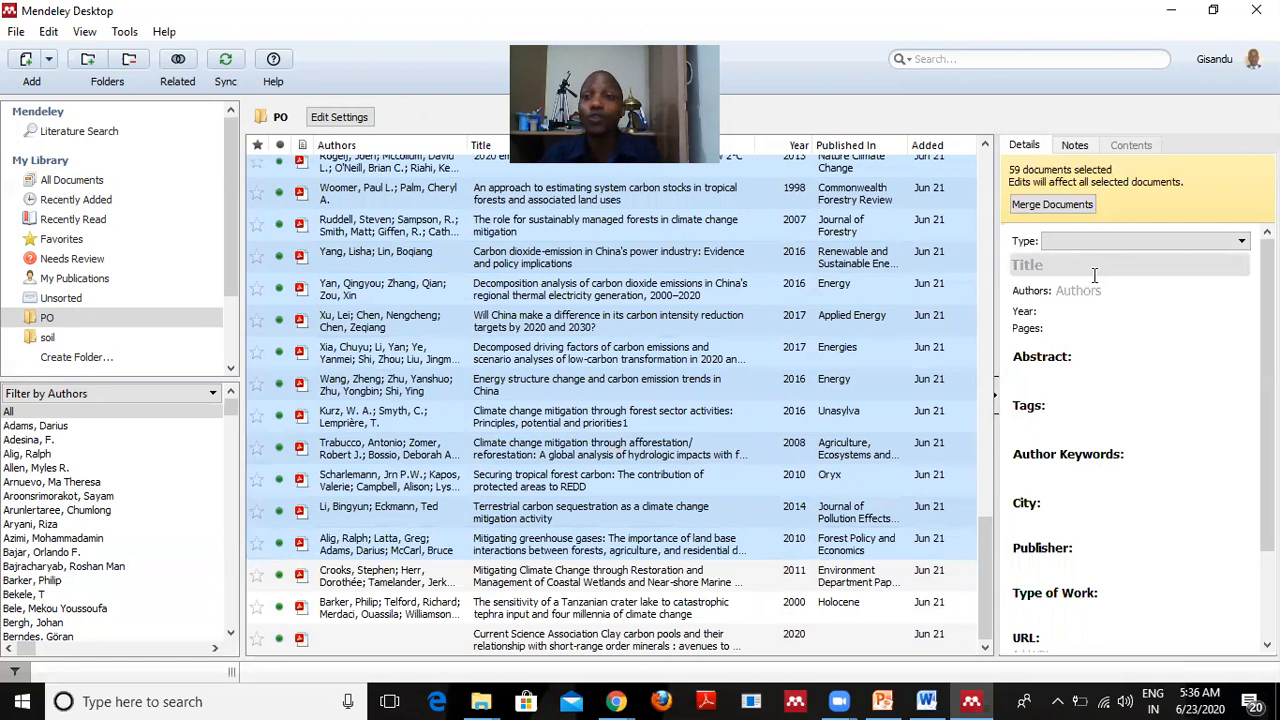
{"action": "left_click", "coordinate": [1061, 265]}
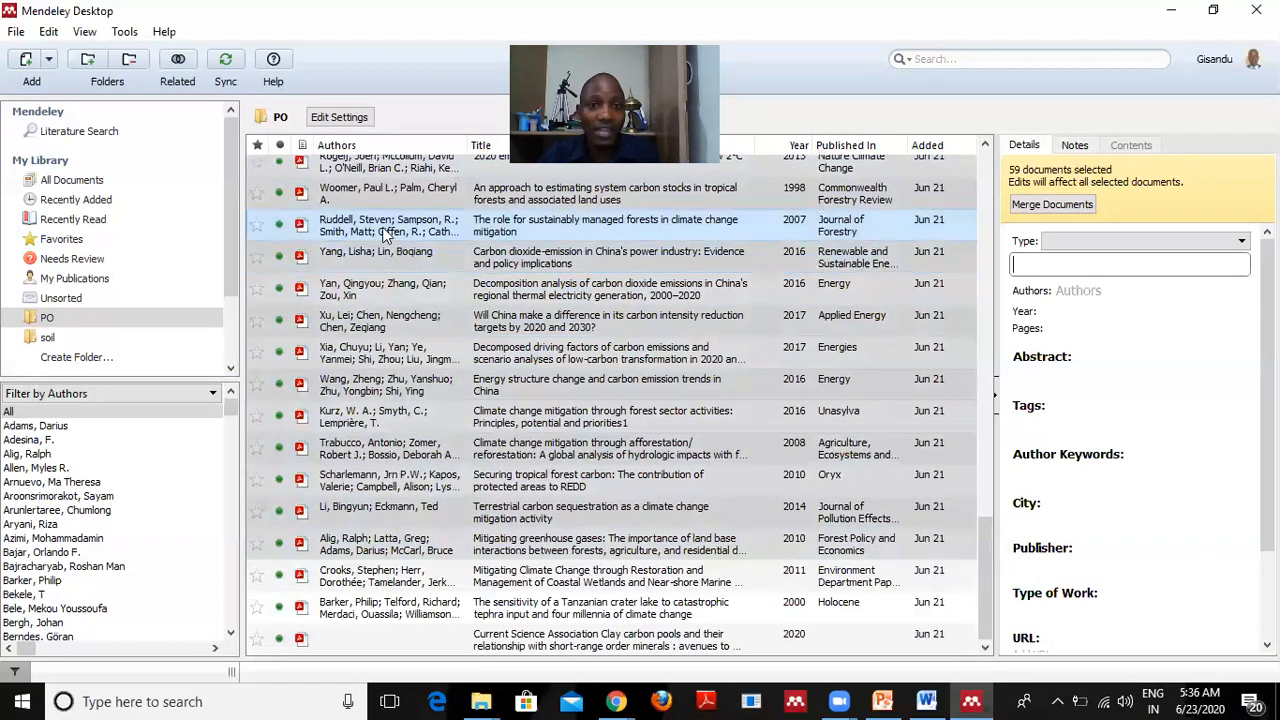
Open the 'Decomposition analysis of carbon dioxide emissions…' paper's PDF in a reader tab.
{"action": "left_click", "coordinate": [387, 289]}
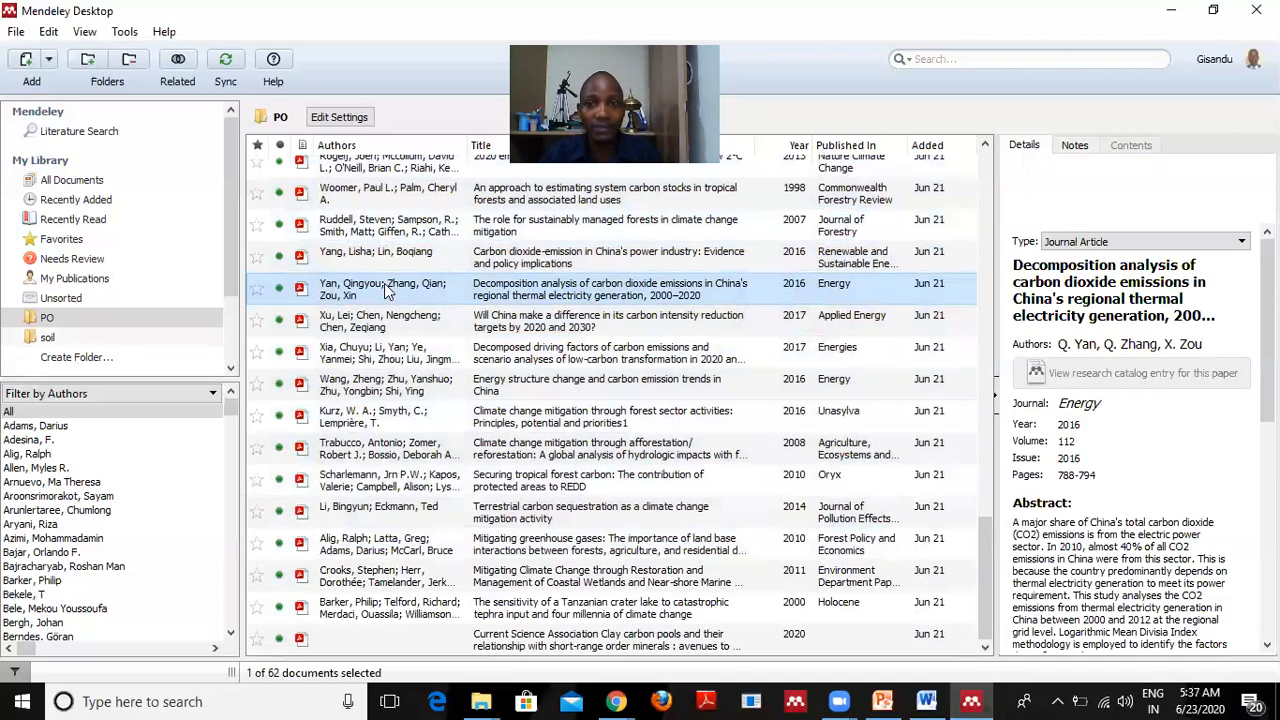
{"action": "double_click", "coordinate": [387, 289]}
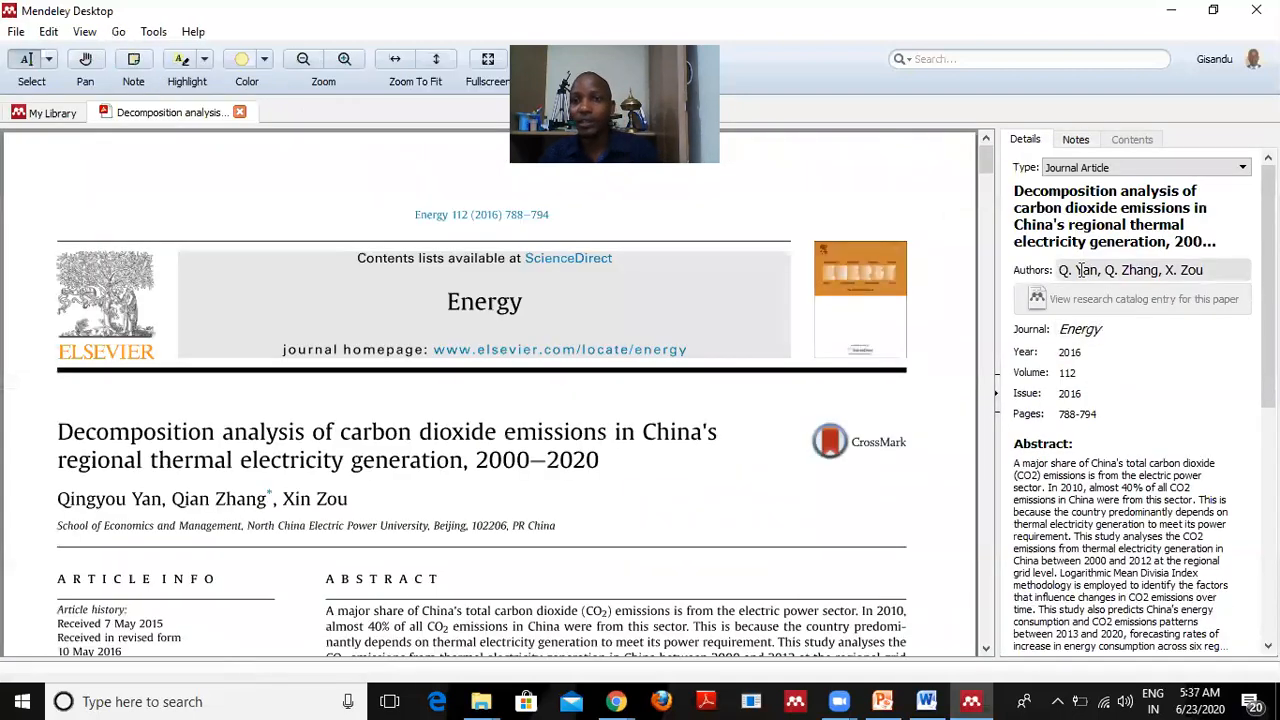
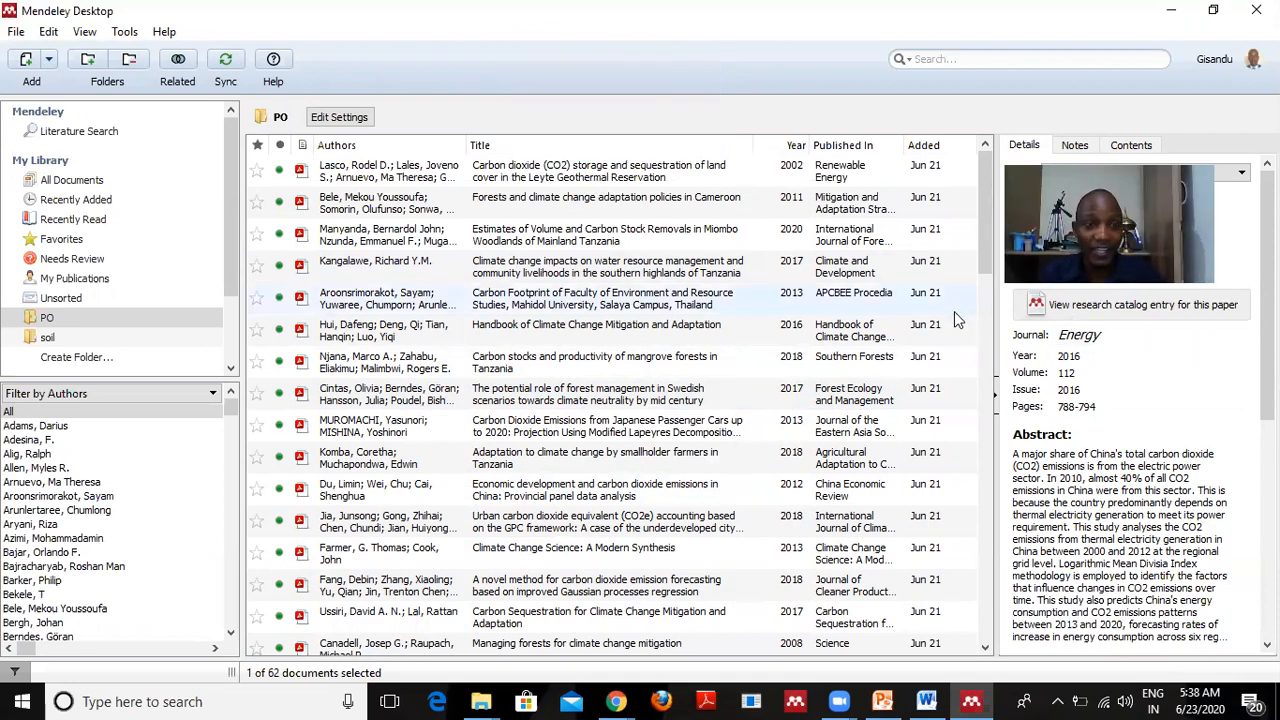
Minimize Mendeley, bring the Word document back and close the Document Recovery pane.
{"action": "left_click", "coordinate": [1175, 13]}
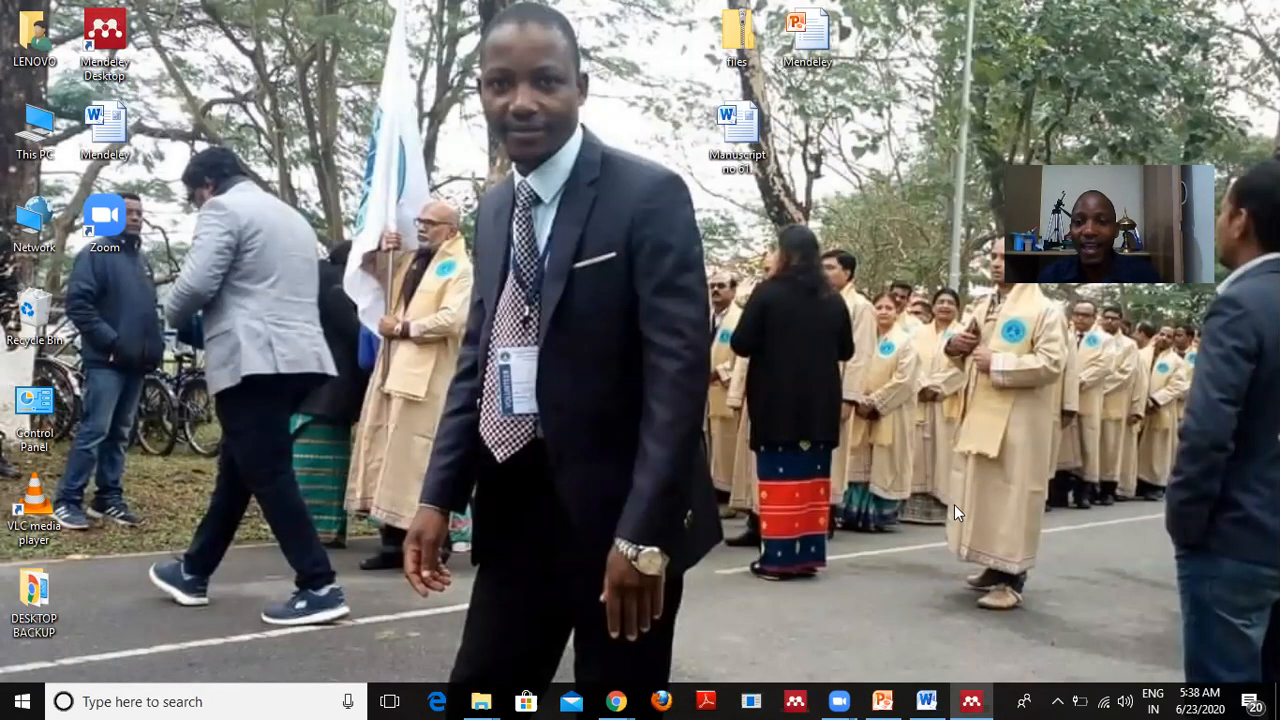
{"action": "mouse_move", "coordinate": [926, 701]}
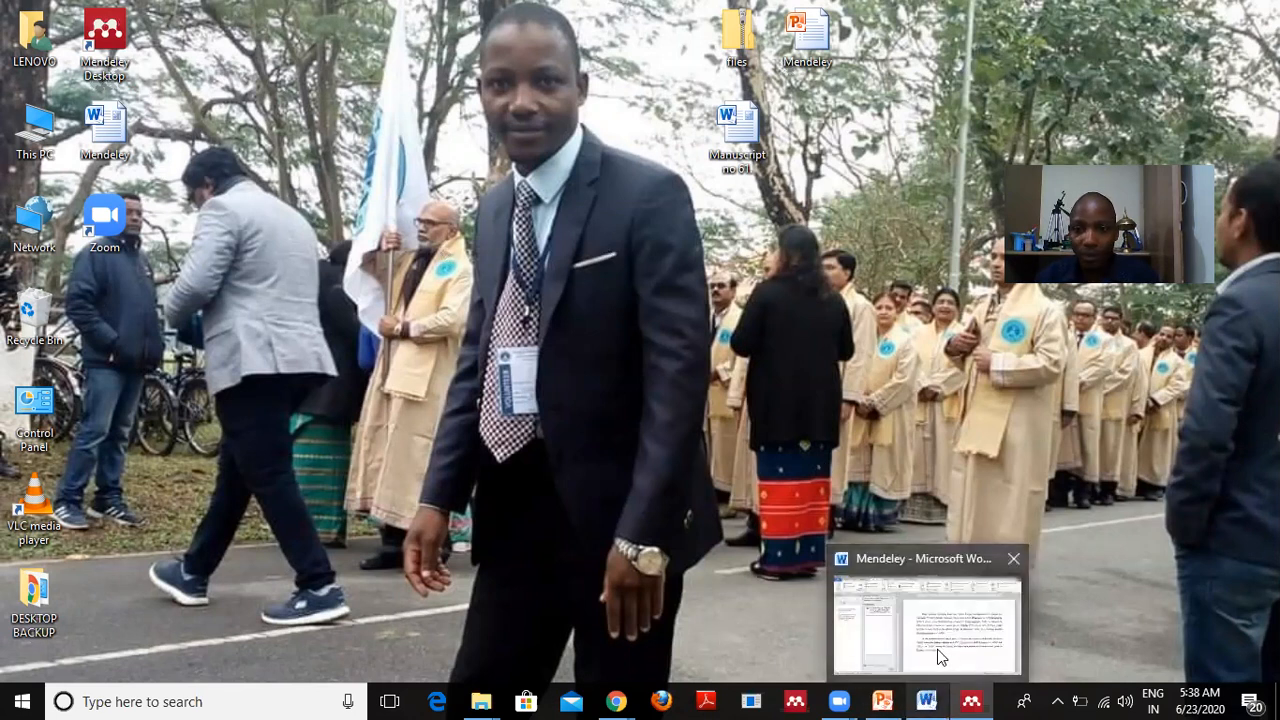
{"action": "left_click", "coordinate": [939, 650]}
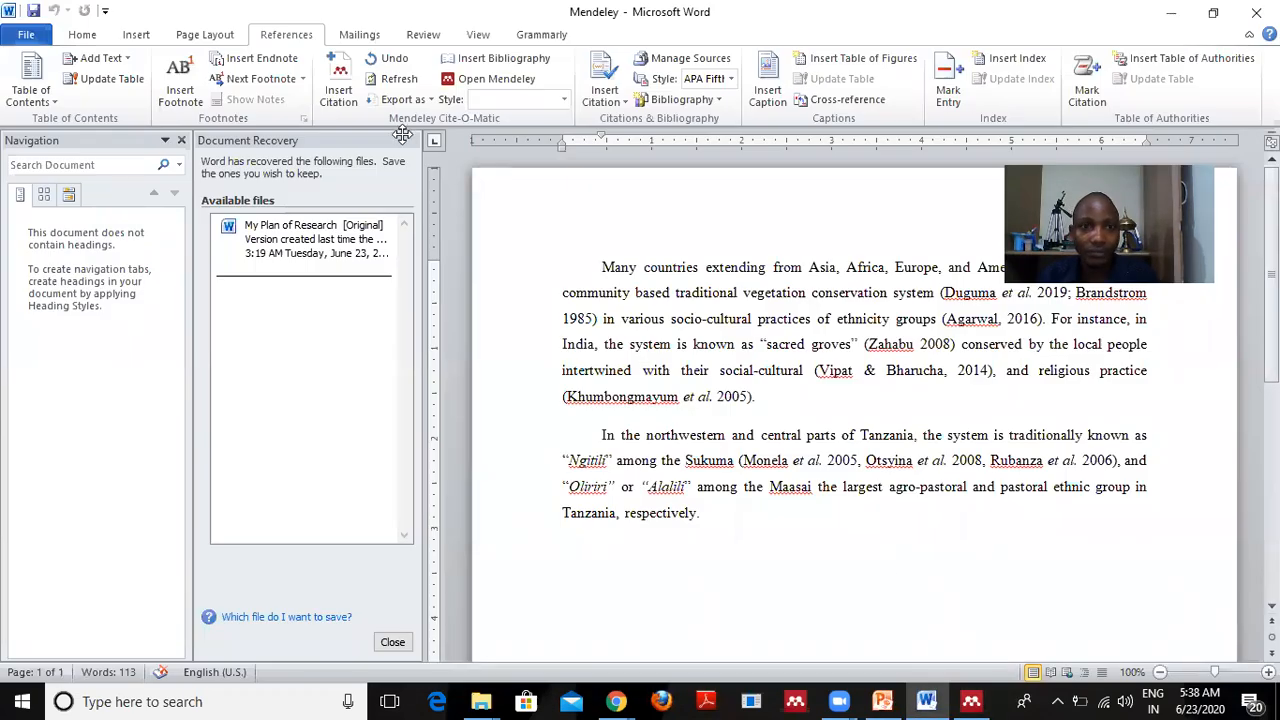
{"action": "left_click", "coordinate": [84, 35]}
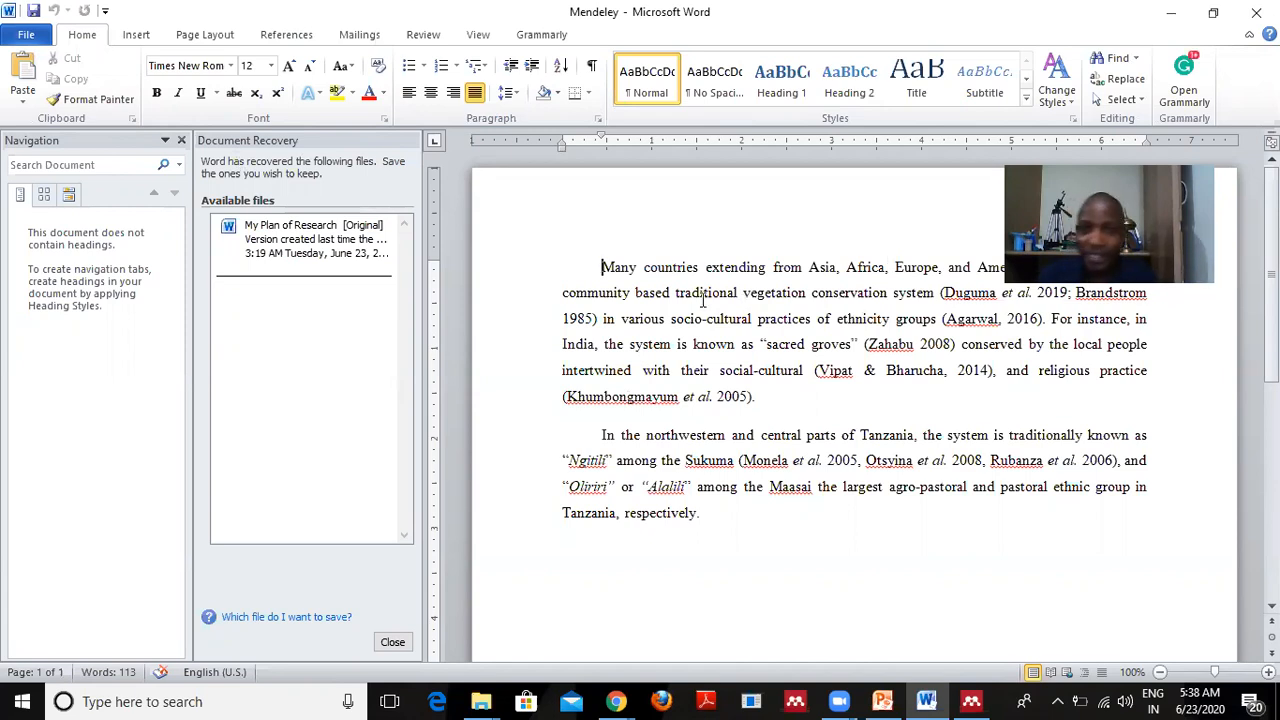
{"action": "left_click", "coordinate": [392, 643]}
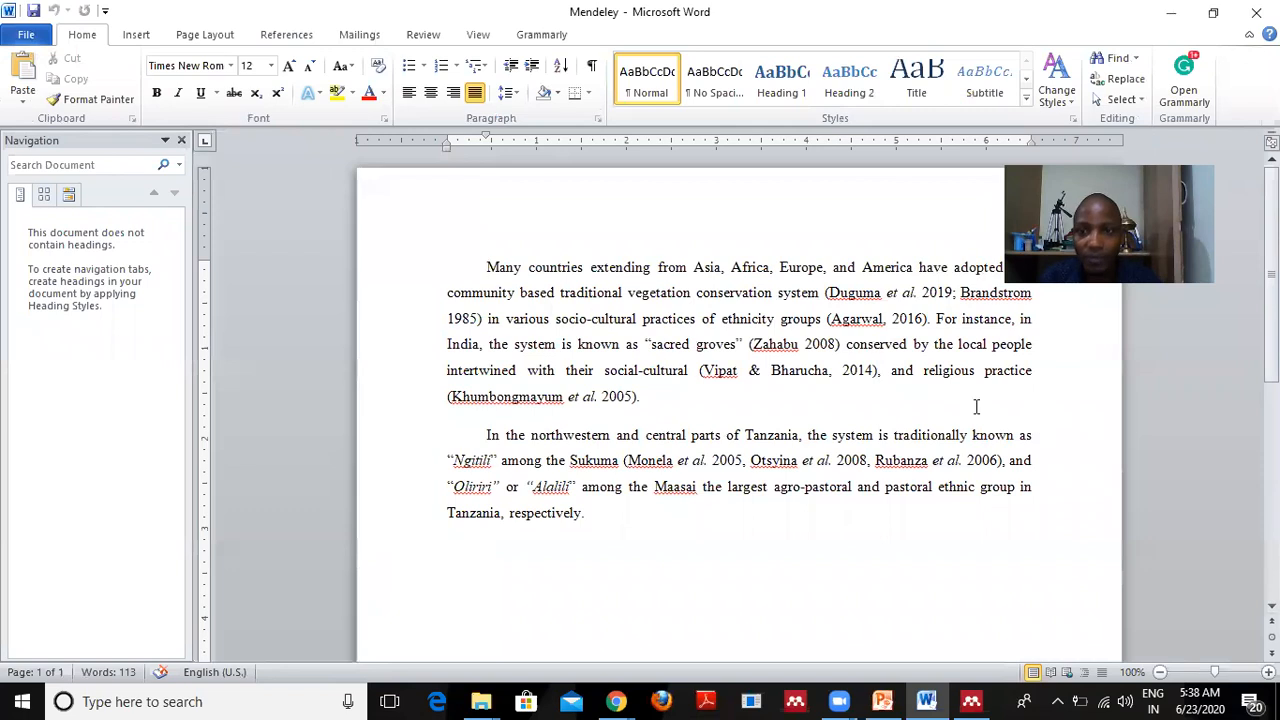
Set the page zoom to 89% and close the Navigation pane.
{"action": "left_click", "coordinate": [1203, 672]}
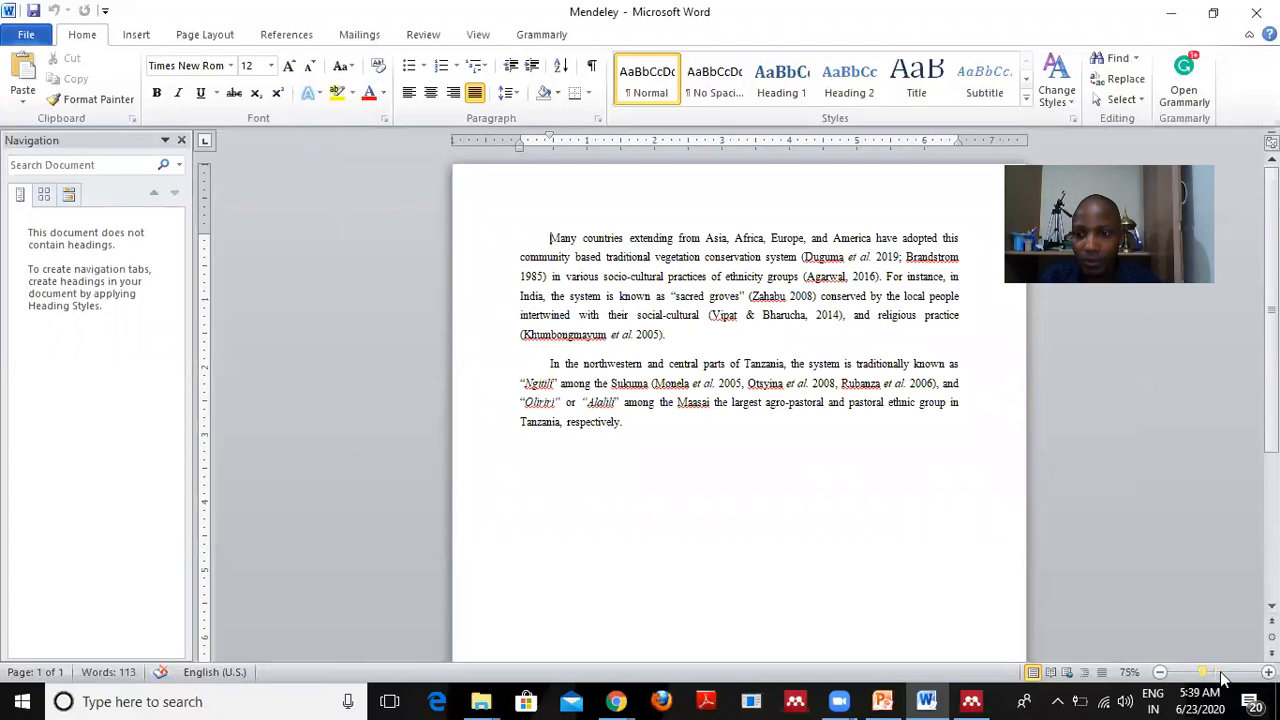
{"action": "left_click", "coordinate": [1222, 673]}
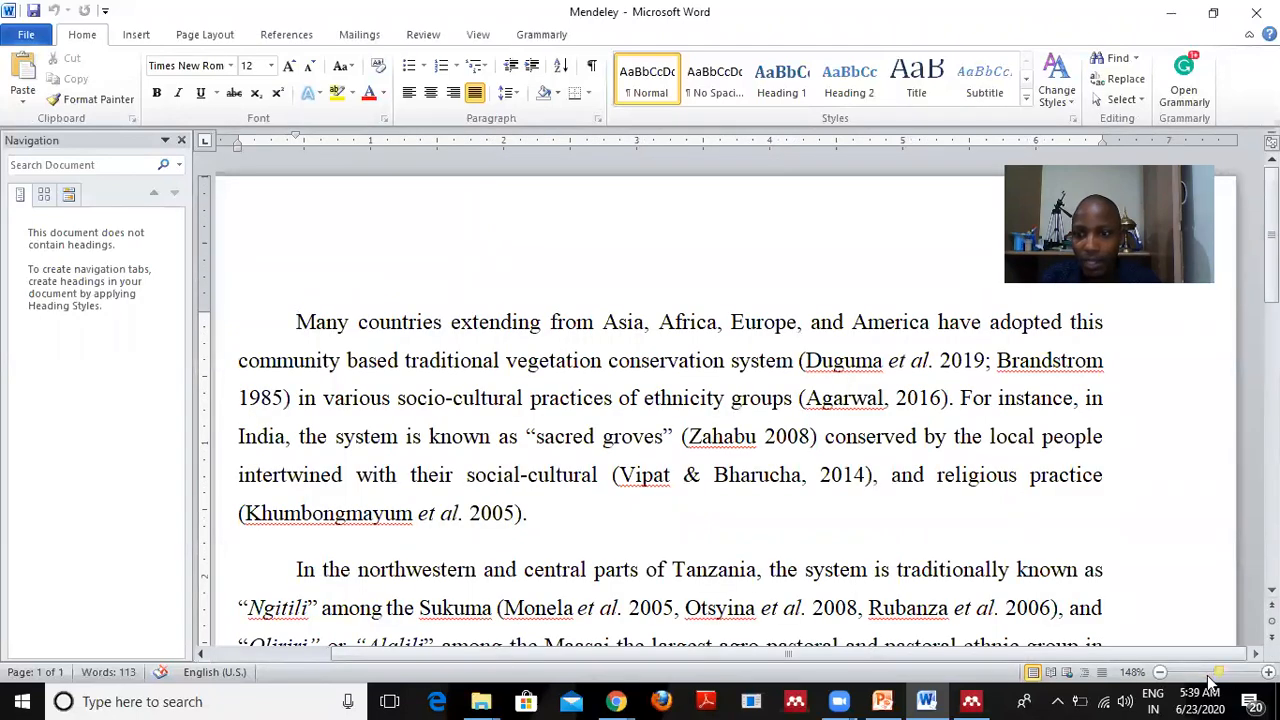
{"action": "left_click", "coordinate": [1208, 673]}
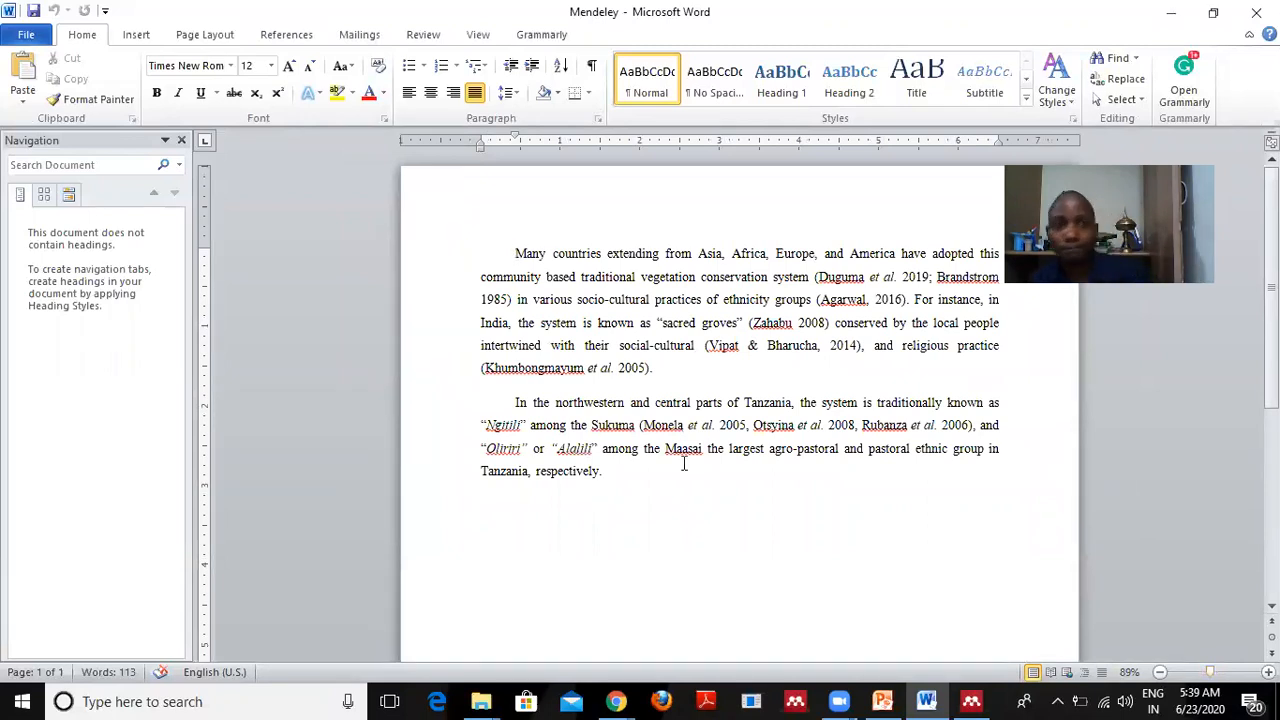
{"action": "left_click", "coordinate": [182, 141]}
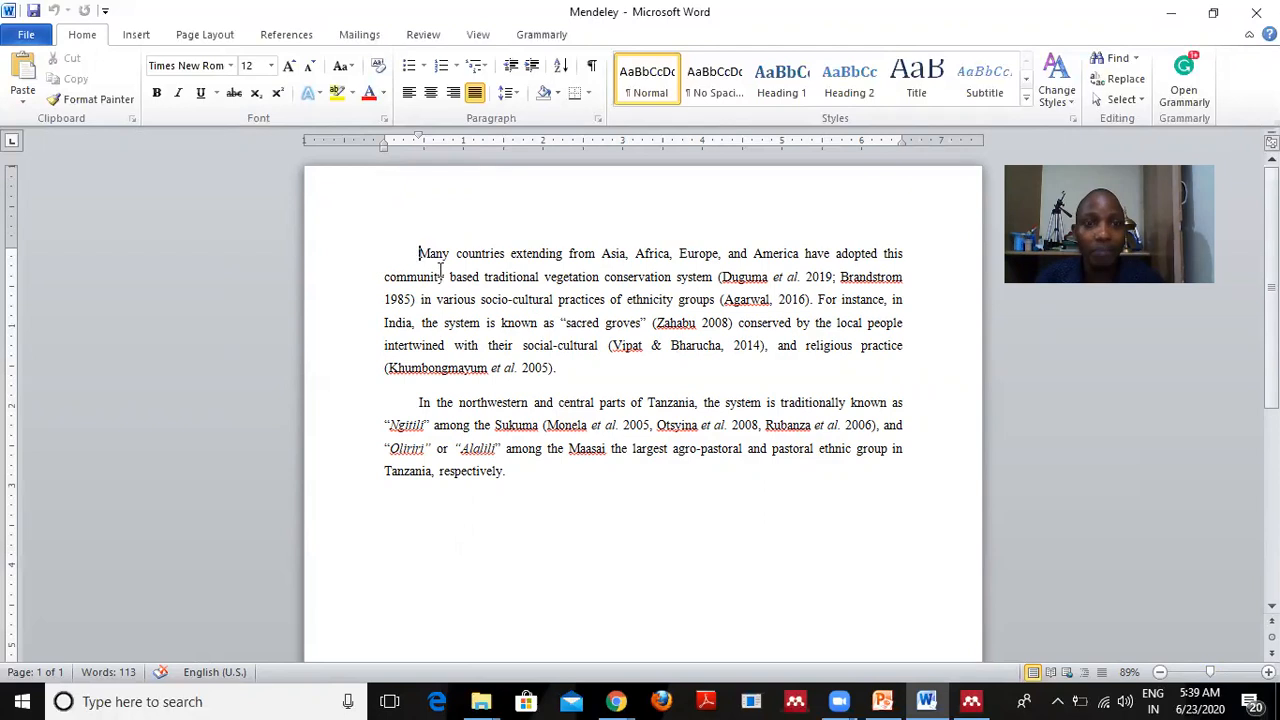
On the References tab, try the Cite-O-Matic Style dropdown, then minimize Word.
{"action": "left_click", "coordinate": [287, 35]}
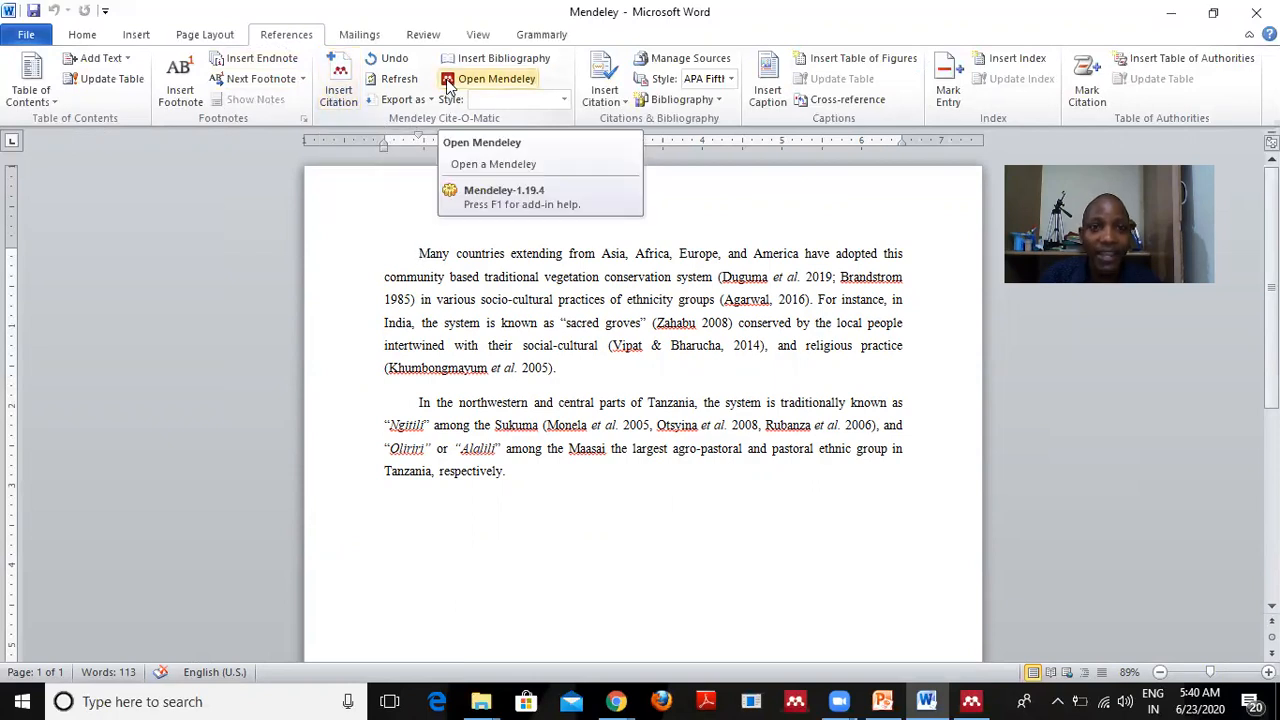
{"action": "left_click", "coordinate": [565, 103]}
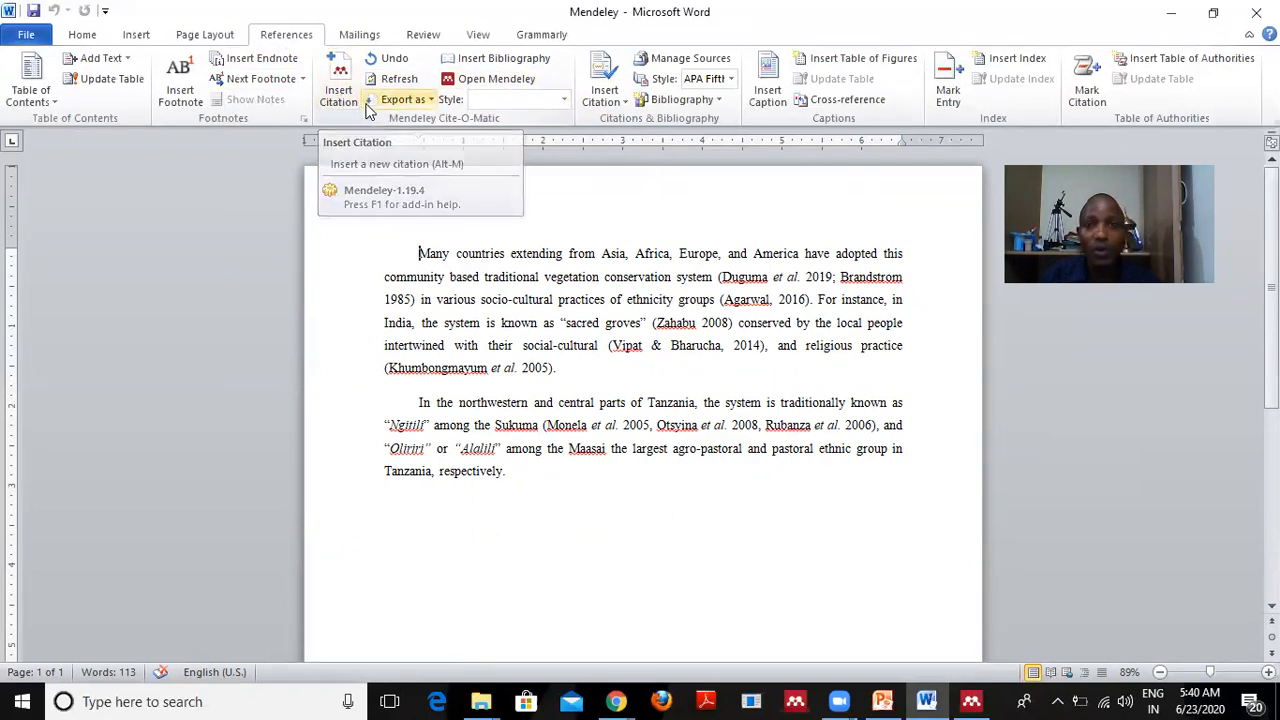
{"action": "left_click", "coordinate": [1174, 14]}
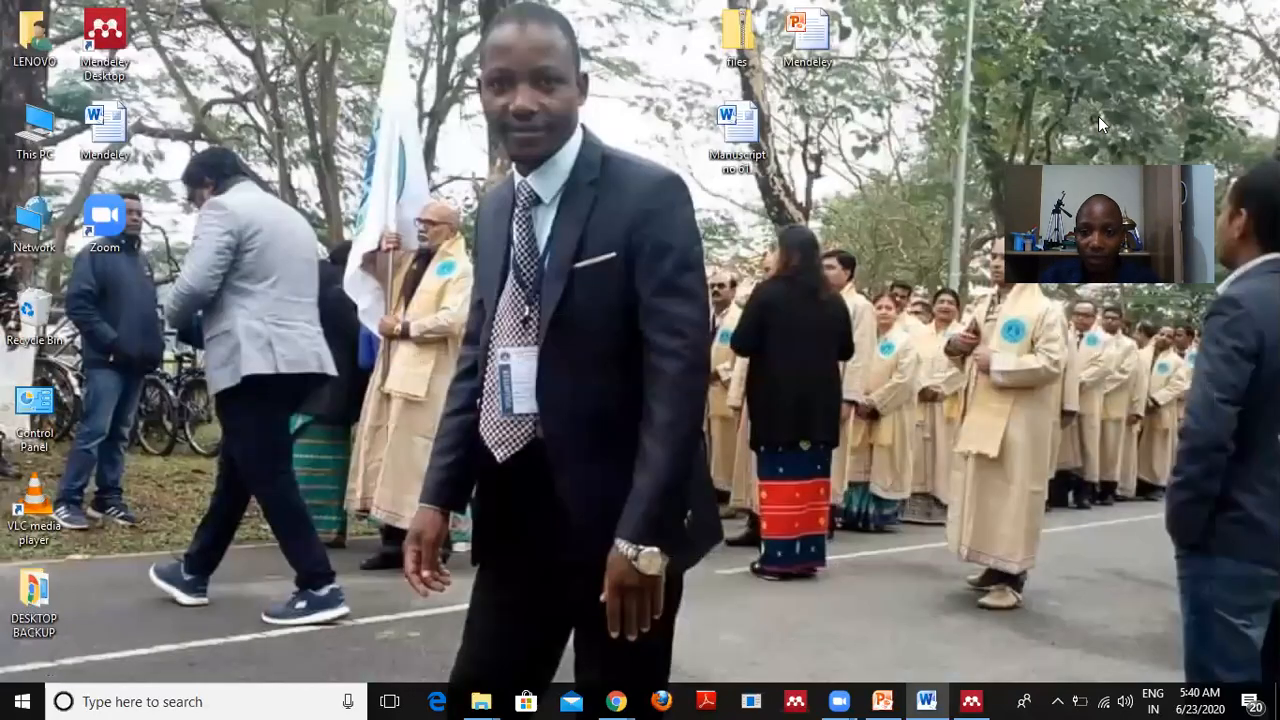
Bring up the Mendeley Desktop library, minimize it, and restore the Word document.
{"action": "left_click", "coordinate": [971, 701]}
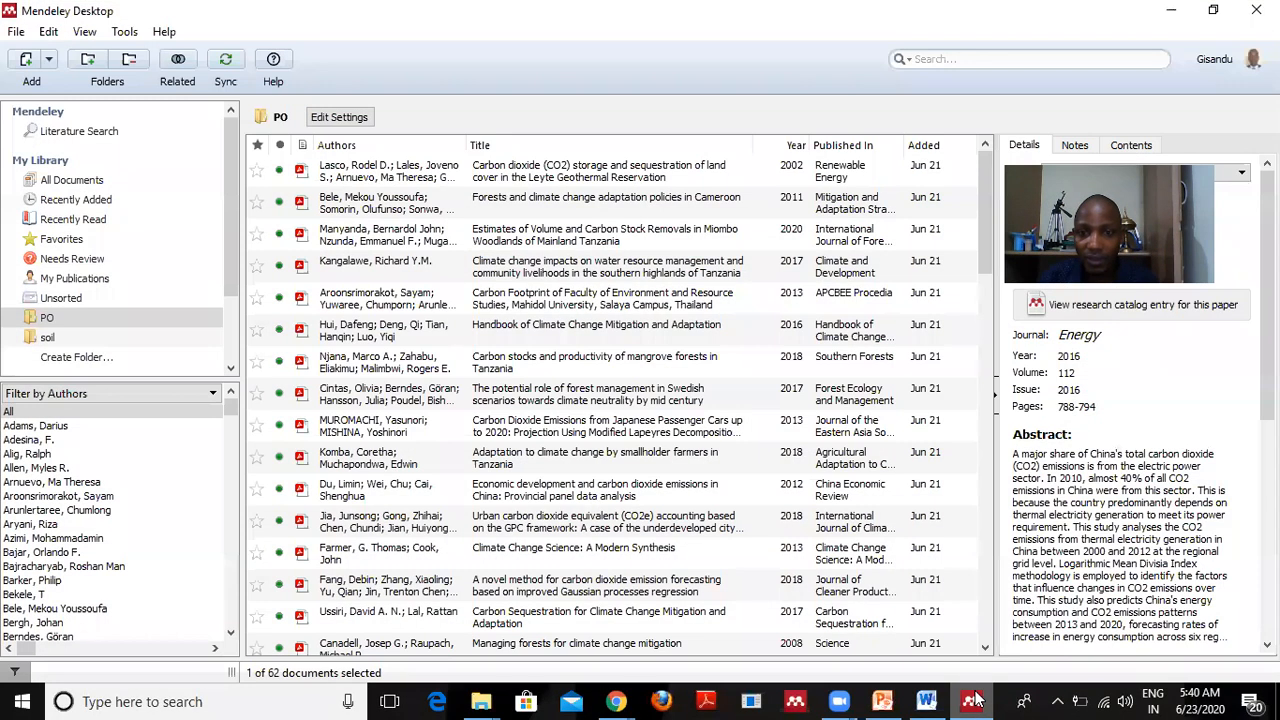
{"action": "left_click", "coordinate": [1174, 10]}
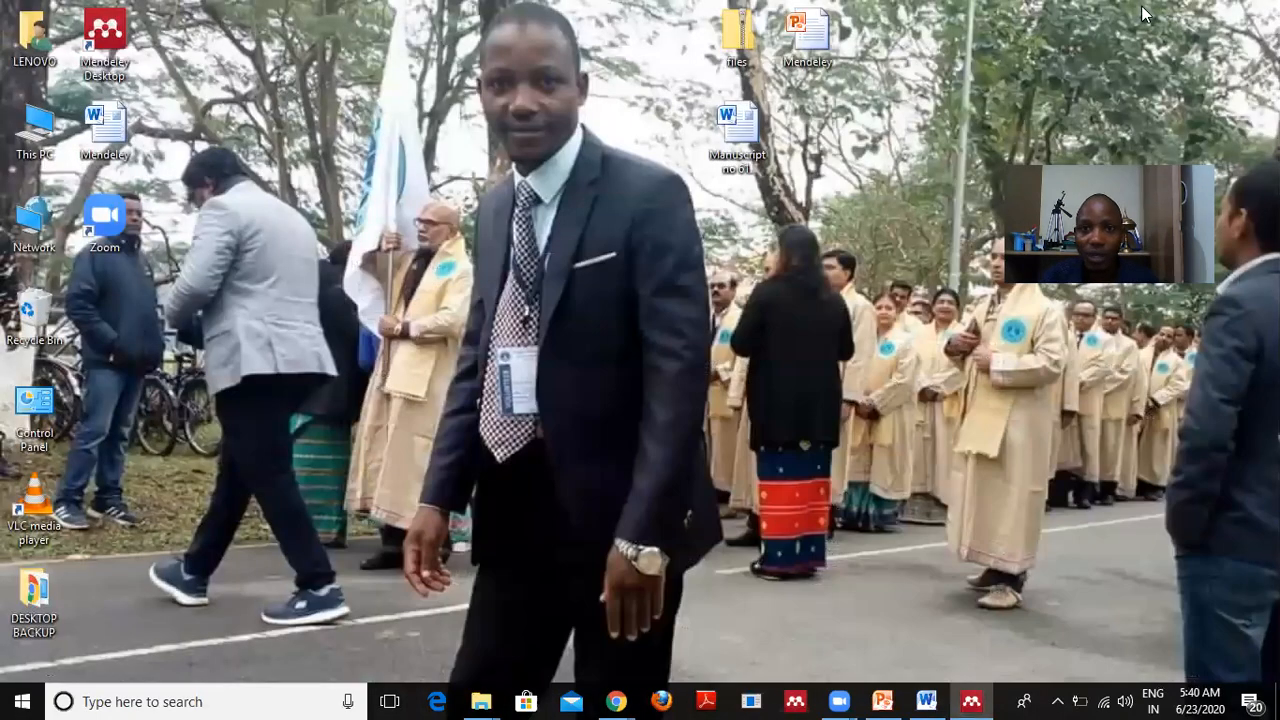
{"action": "left_click", "coordinate": [926, 699]}
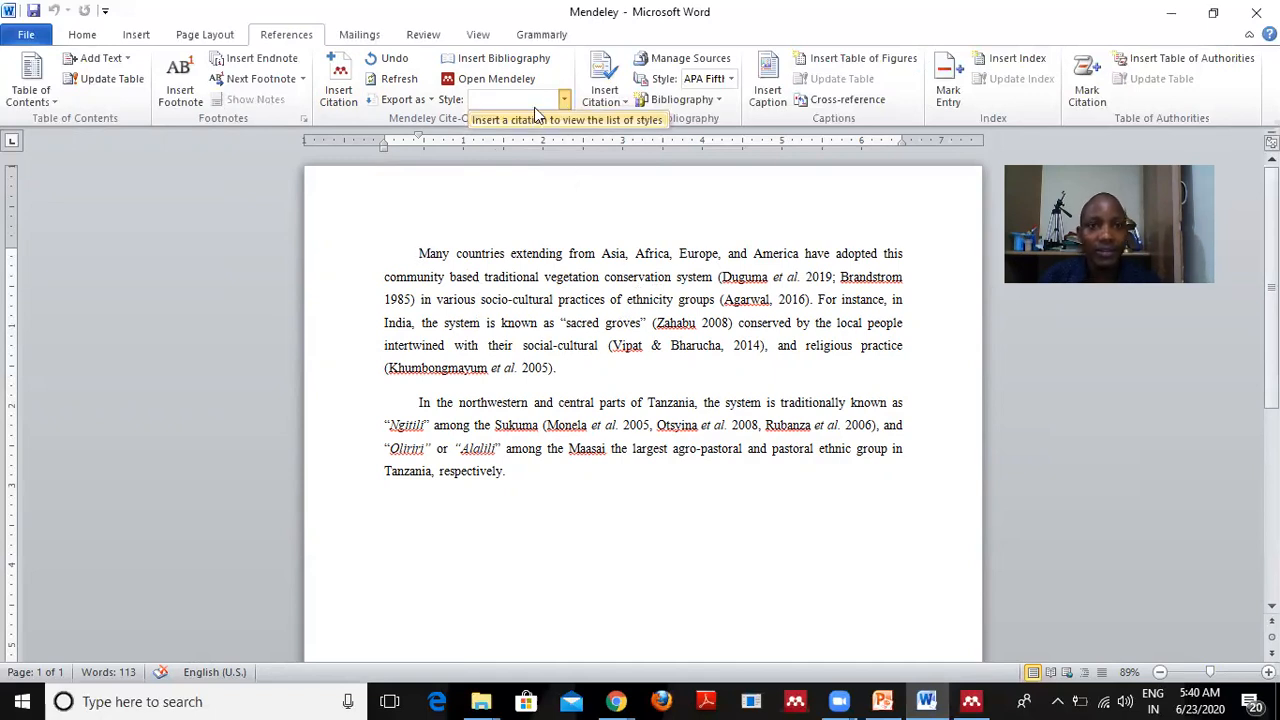
Start a Mendeley Insert Citation search, then cancel it without citing anything.
{"action": "left_click", "coordinate": [400, 99]}
{"action": "left_click", "coordinate": [340, 92]}
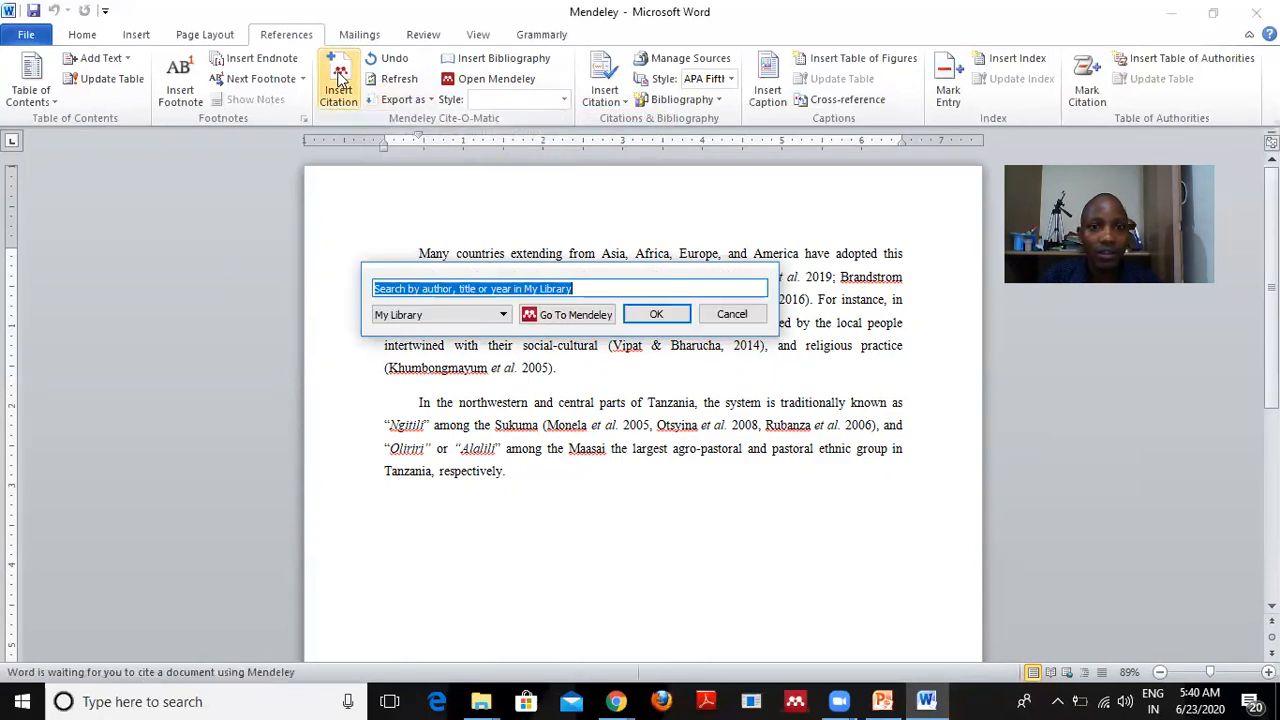
{"action": "left_click", "coordinate": [738, 314]}
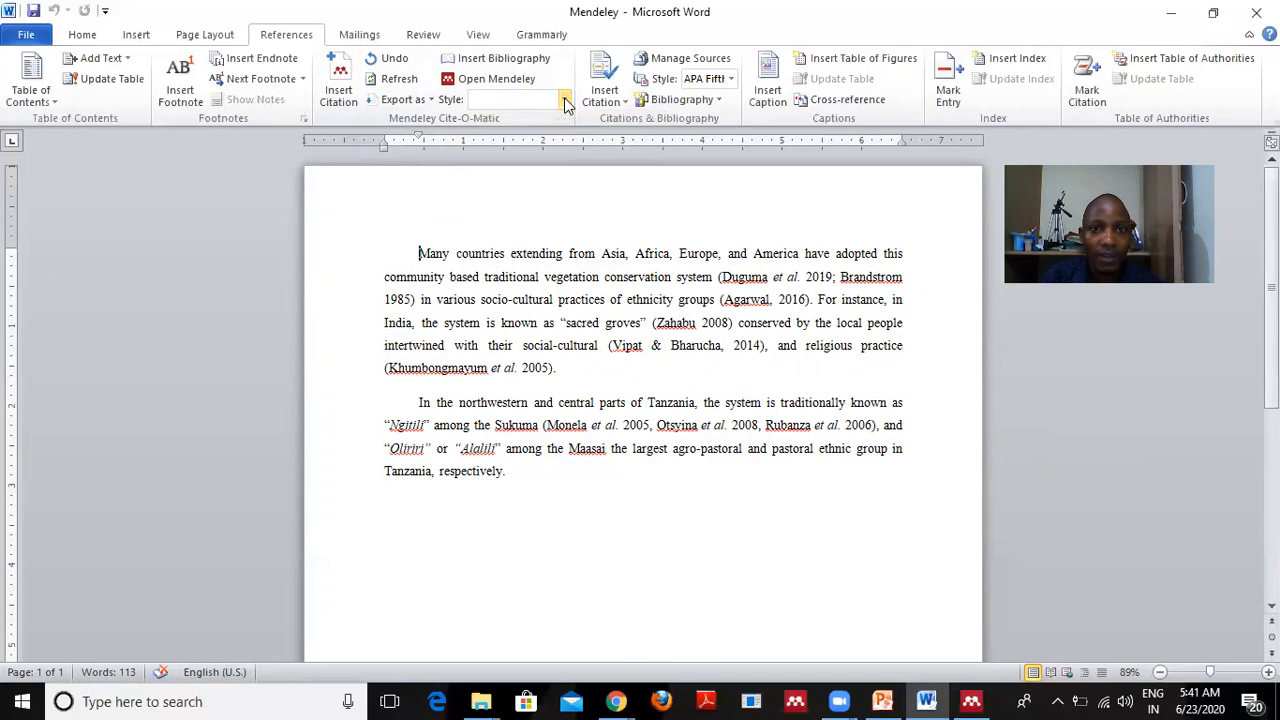
Open and close the Export as options, then switch to the Mendeley Desktop library.
{"action": "left_click", "coordinate": [430, 100]}
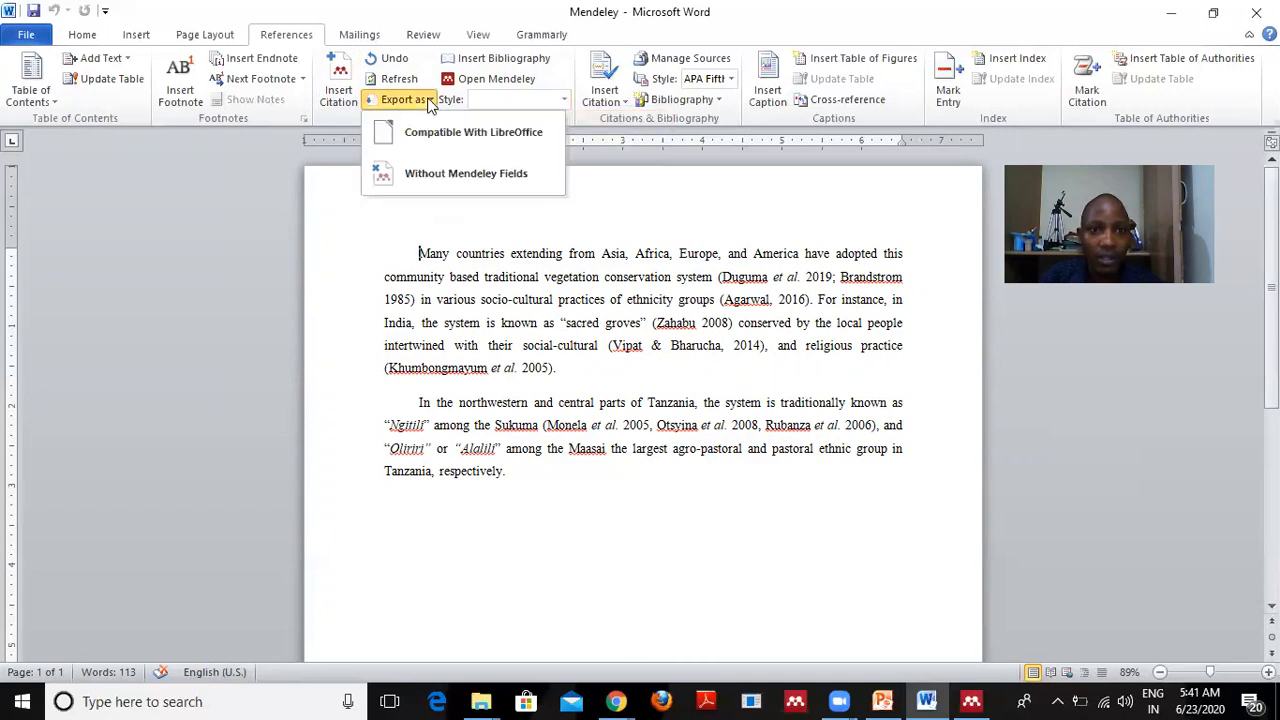
{"action": "left_click", "coordinate": [566, 100]}
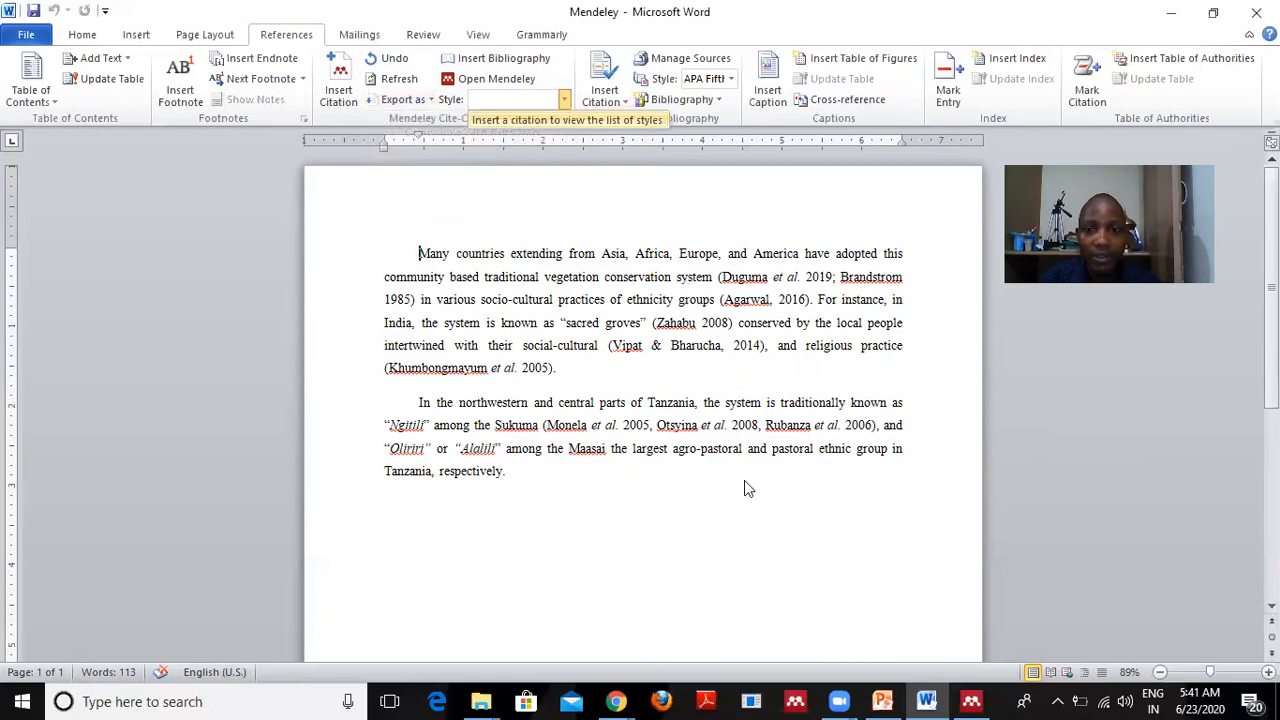
{"action": "left_click", "coordinate": [970, 700]}
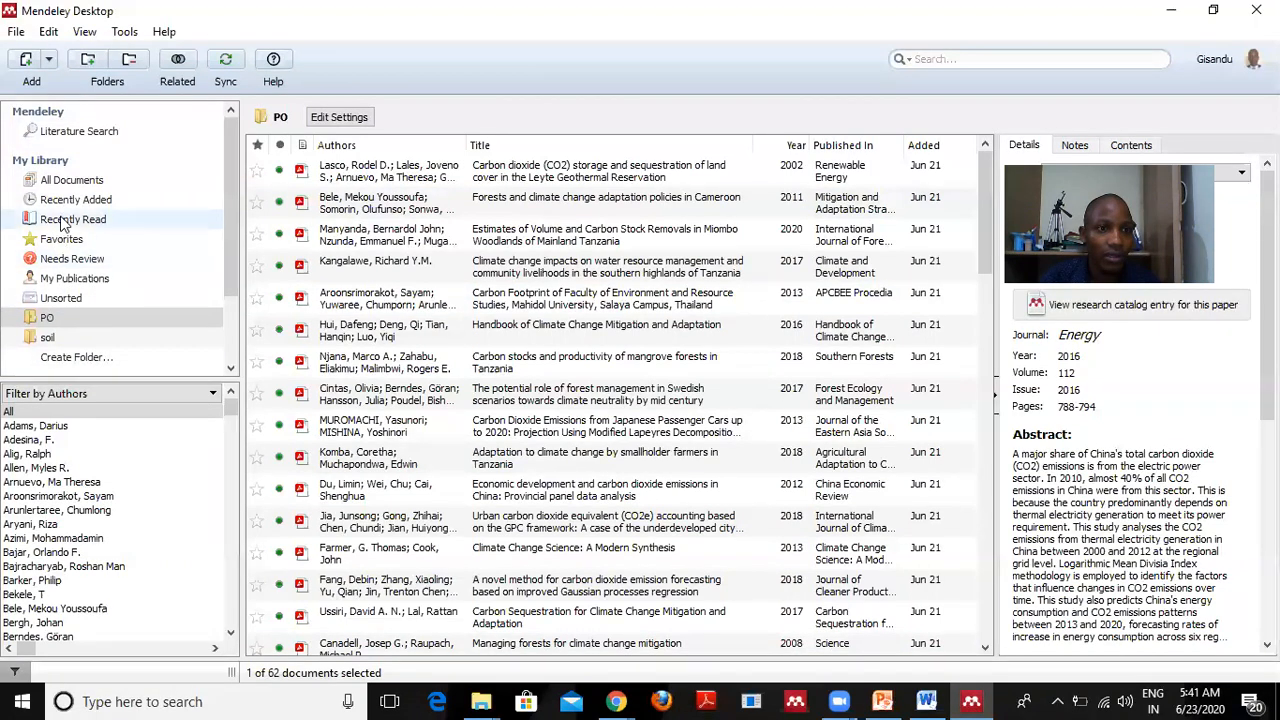
Show All Documents (484), launch the Mendeley Desktop installer, and minimize Mendeley and Word.
{"action": "left_click", "coordinate": [55, 179]}
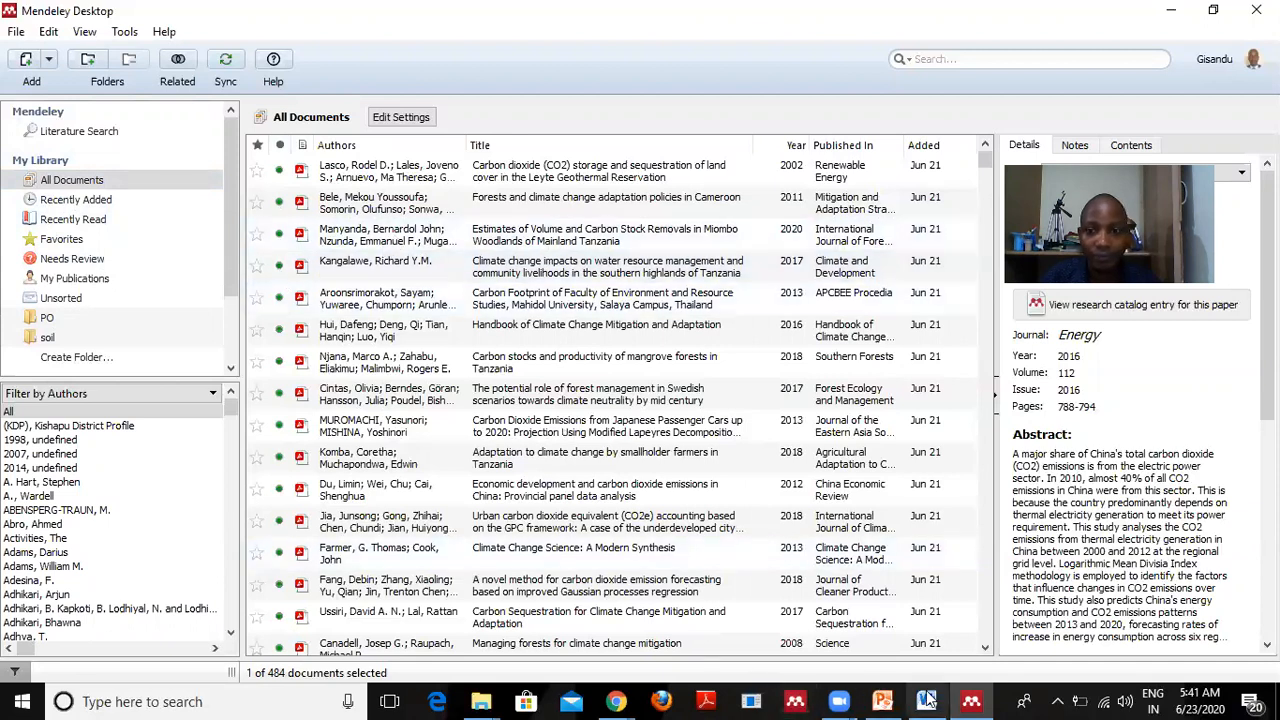
{"action": "mouse_move", "coordinate": [927, 699]}
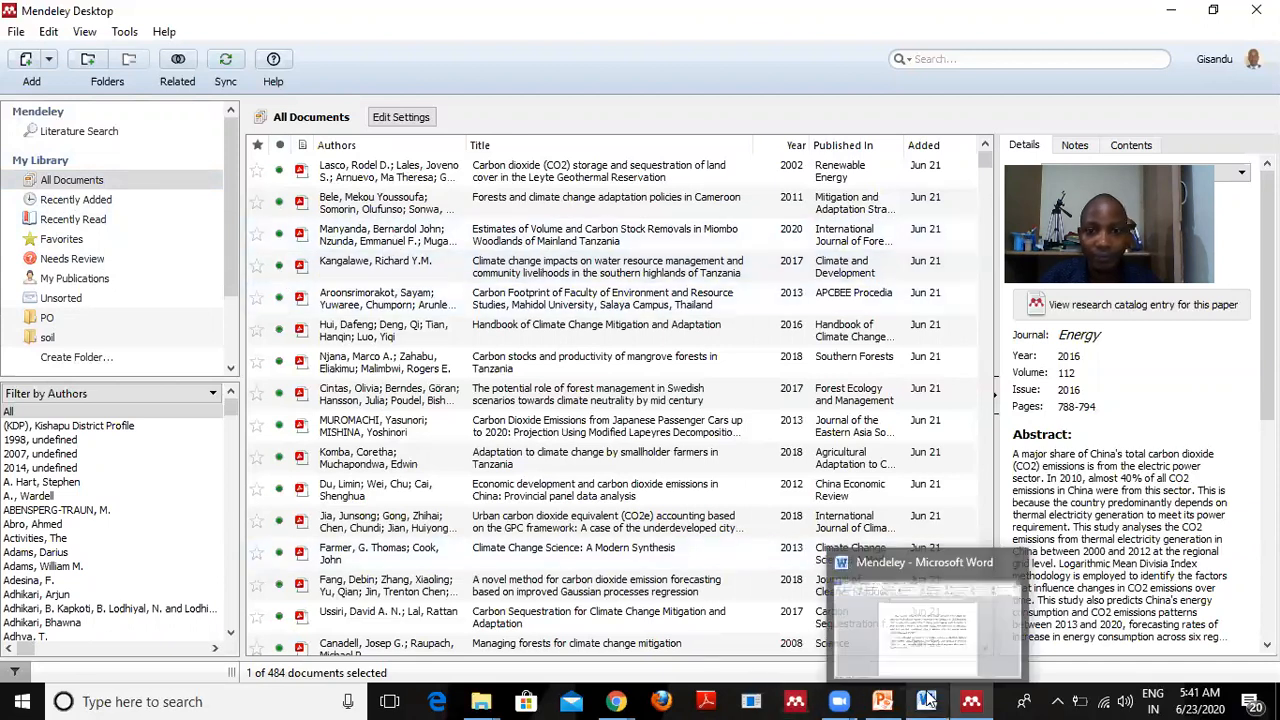
{"action": "left_click", "coordinate": [795, 700]}
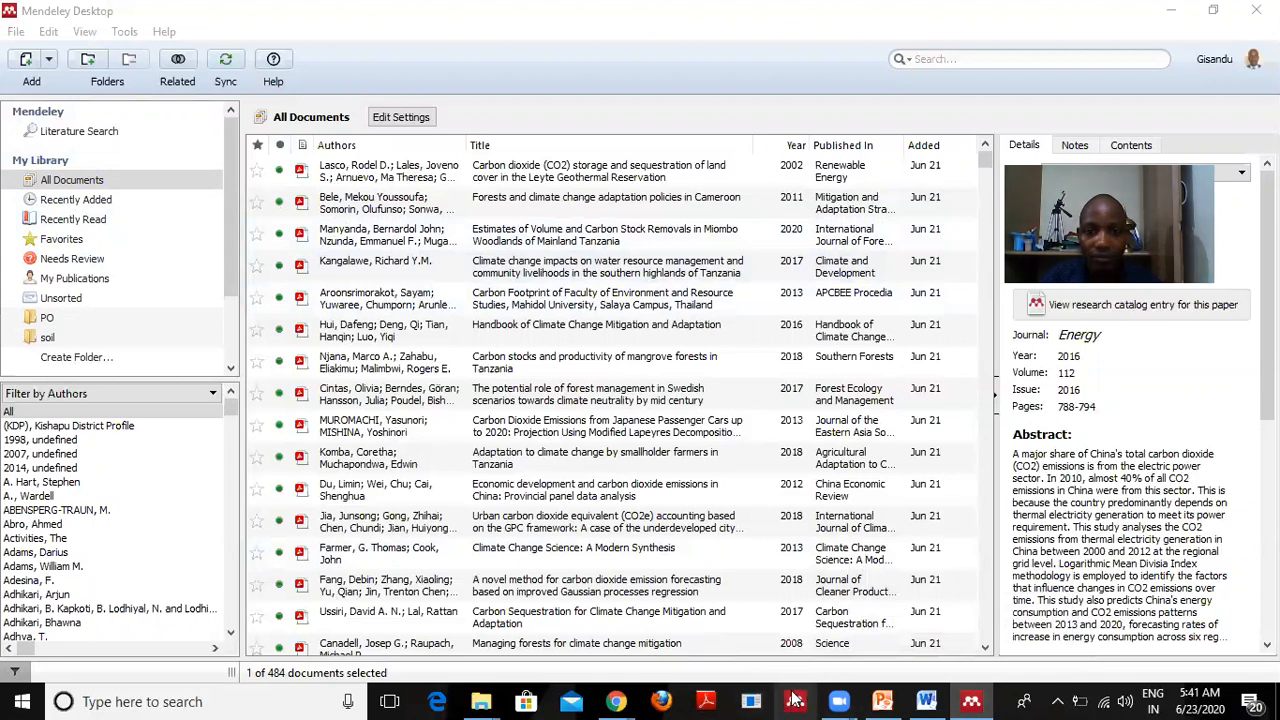
{"action": "left_click", "coordinate": [1172, 11]}
{"action": "left_click", "coordinate": [1172, 11]}
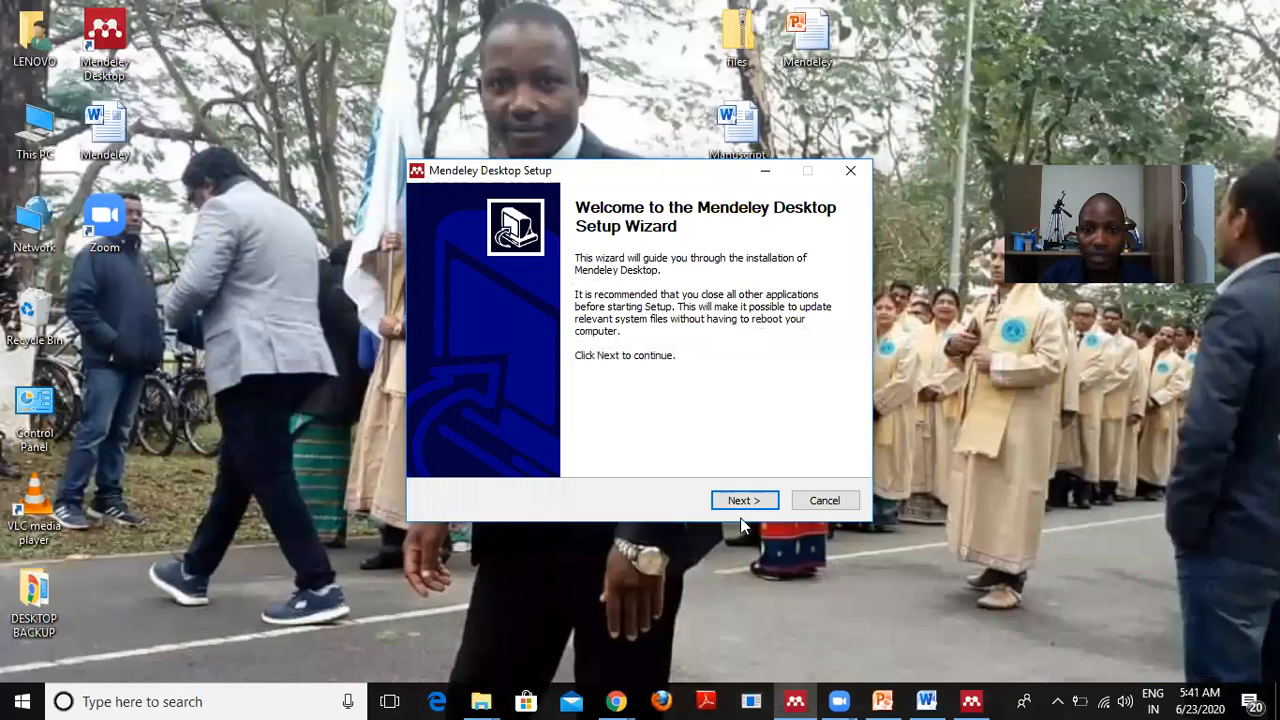
Run Mendeley Desktop Setup with the default folder and no Start menu shortcuts.
{"action": "left_click", "coordinate": [742, 502]}
{"action": "left_click", "coordinate": [742, 502]}
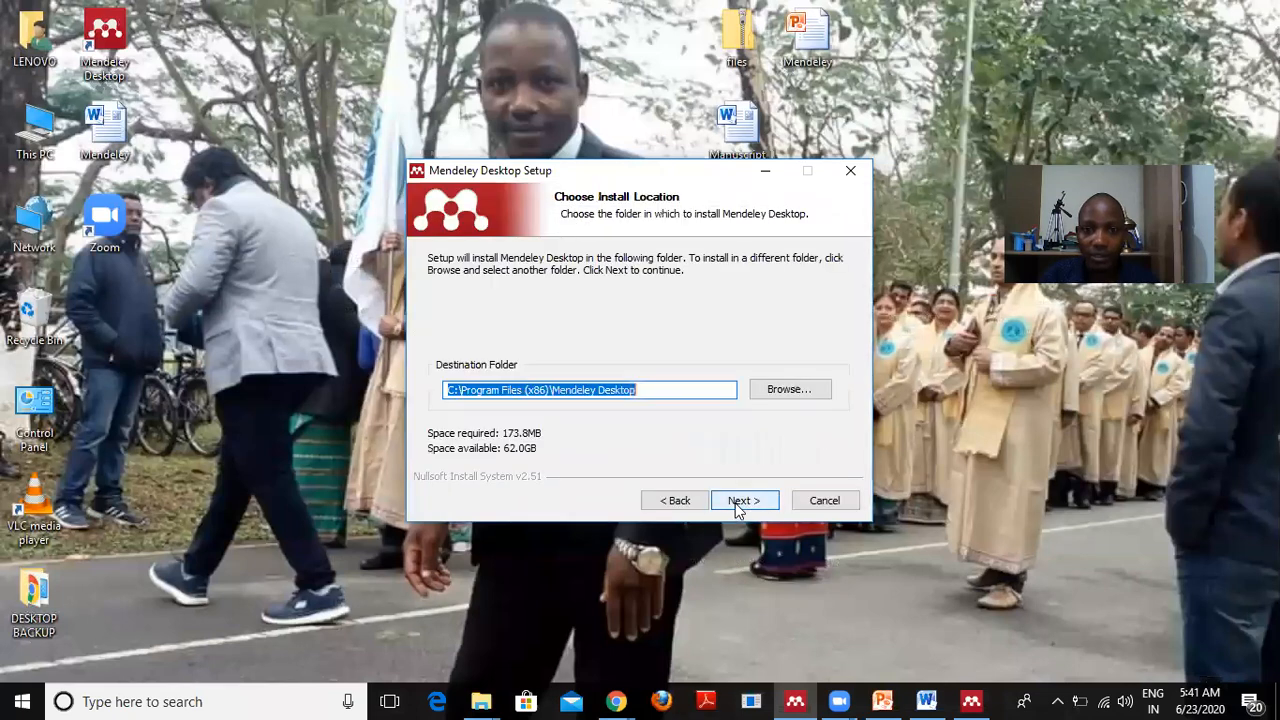
{"action": "left_click", "coordinate": [740, 500]}
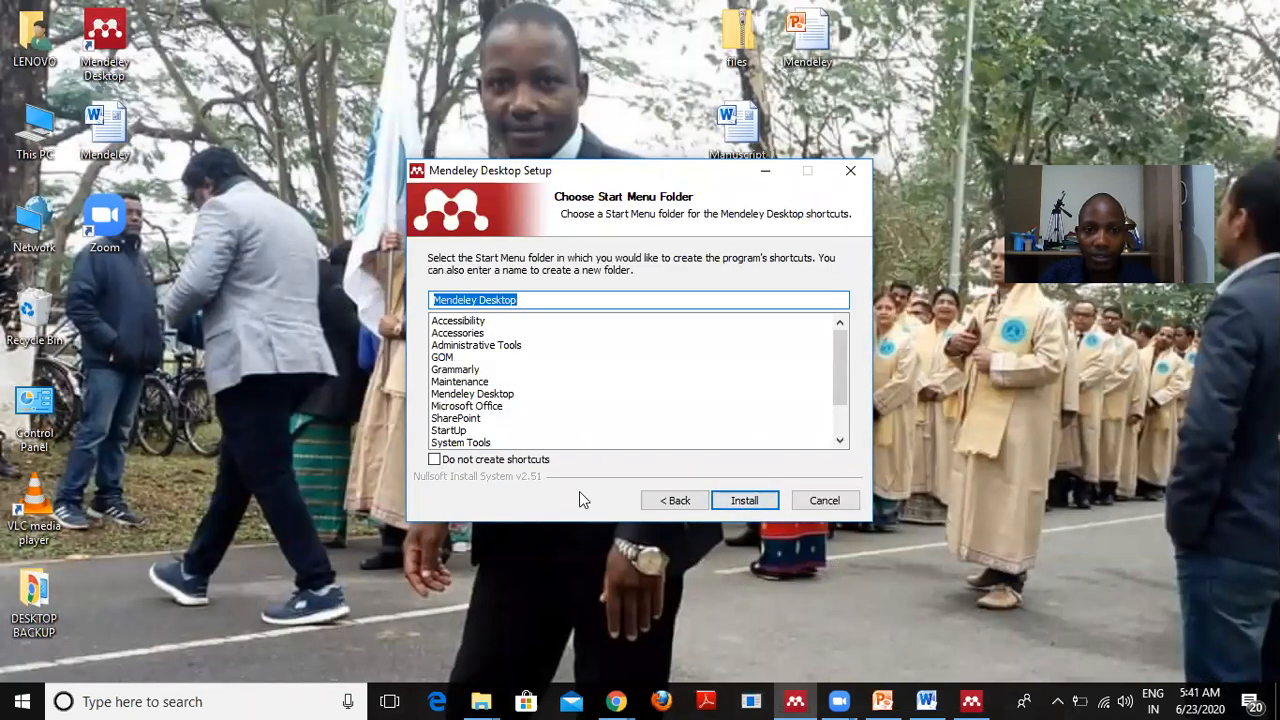
{"action": "left_click", "coordinate": [434, 459]}
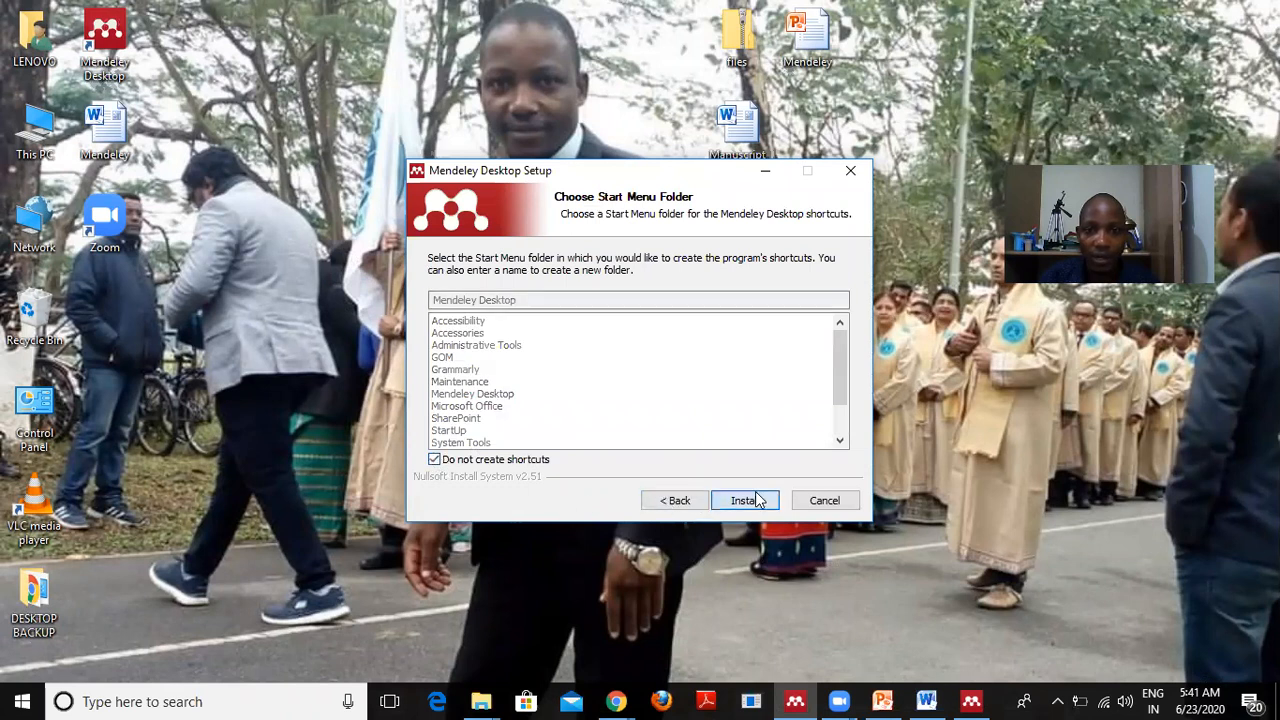
{"action": "left_click", "coordinate": [745, 501]}
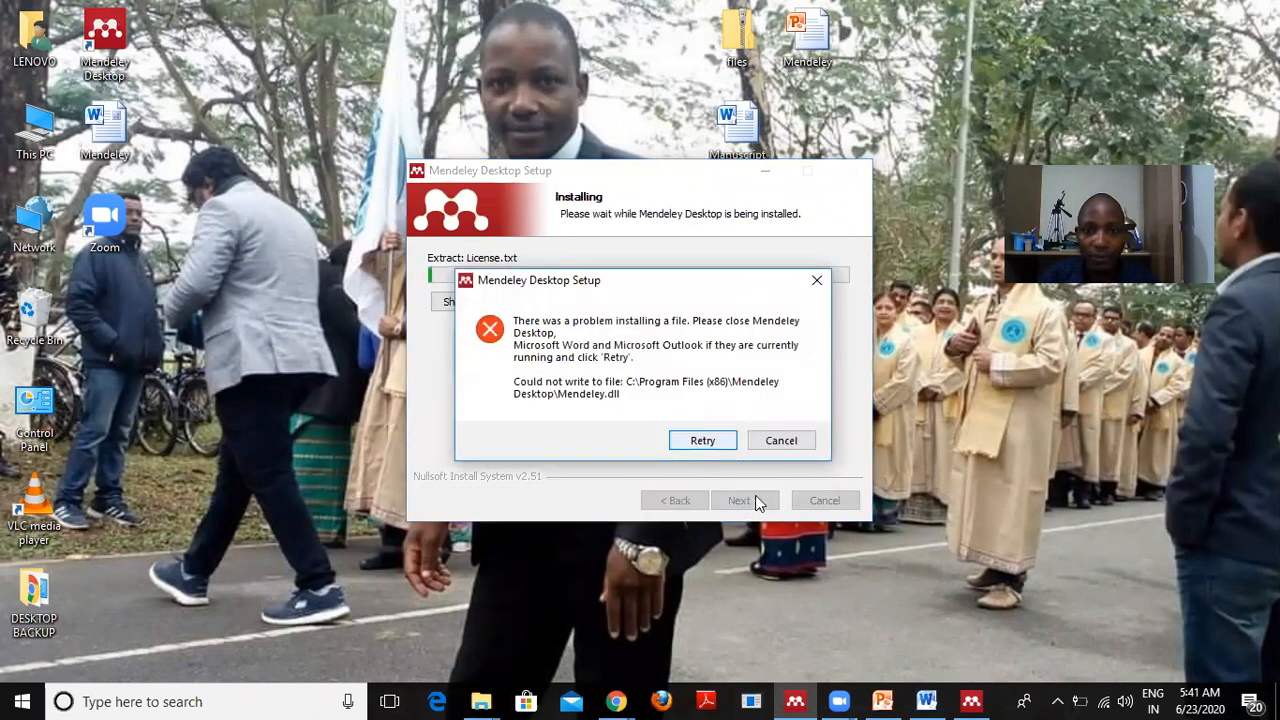
Close Word and Mendeley Desktop, abort the blocked installation, and dismiss the failed wizard.
{"action": "mouse_move", "coordinate": [928, 700]}
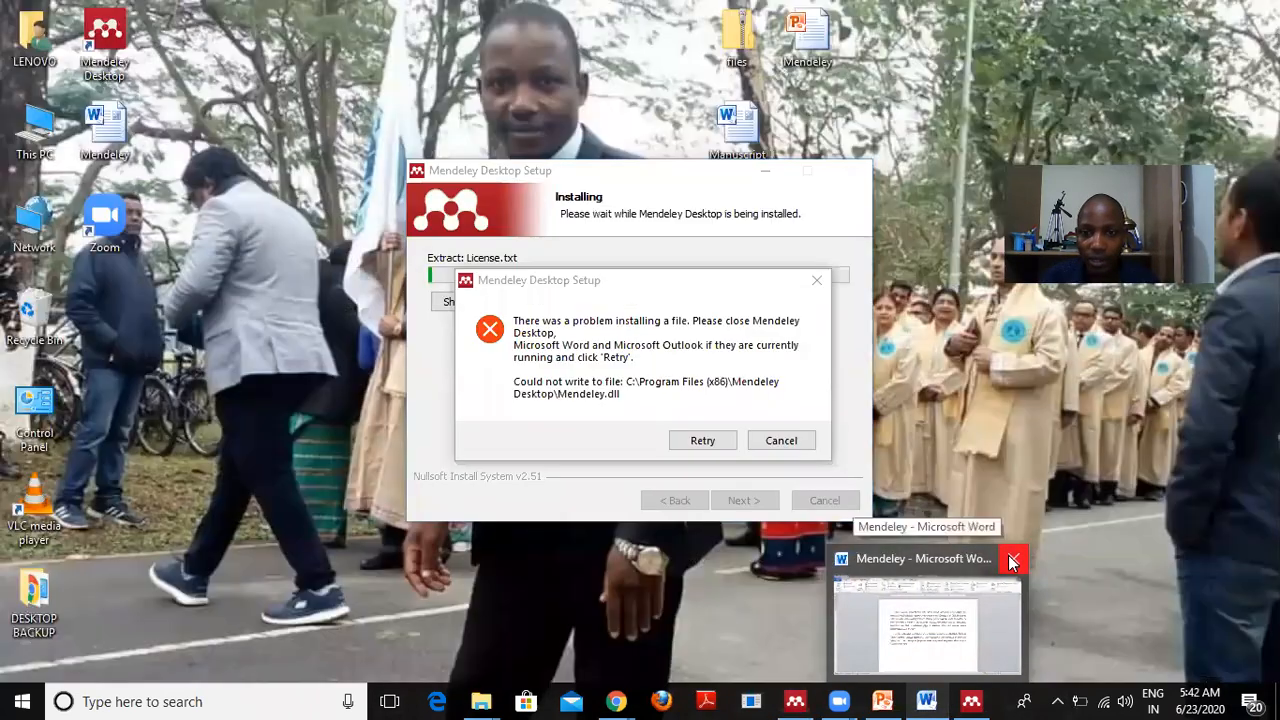
{"action": "left_click", "coordinate": [1012, 562]}
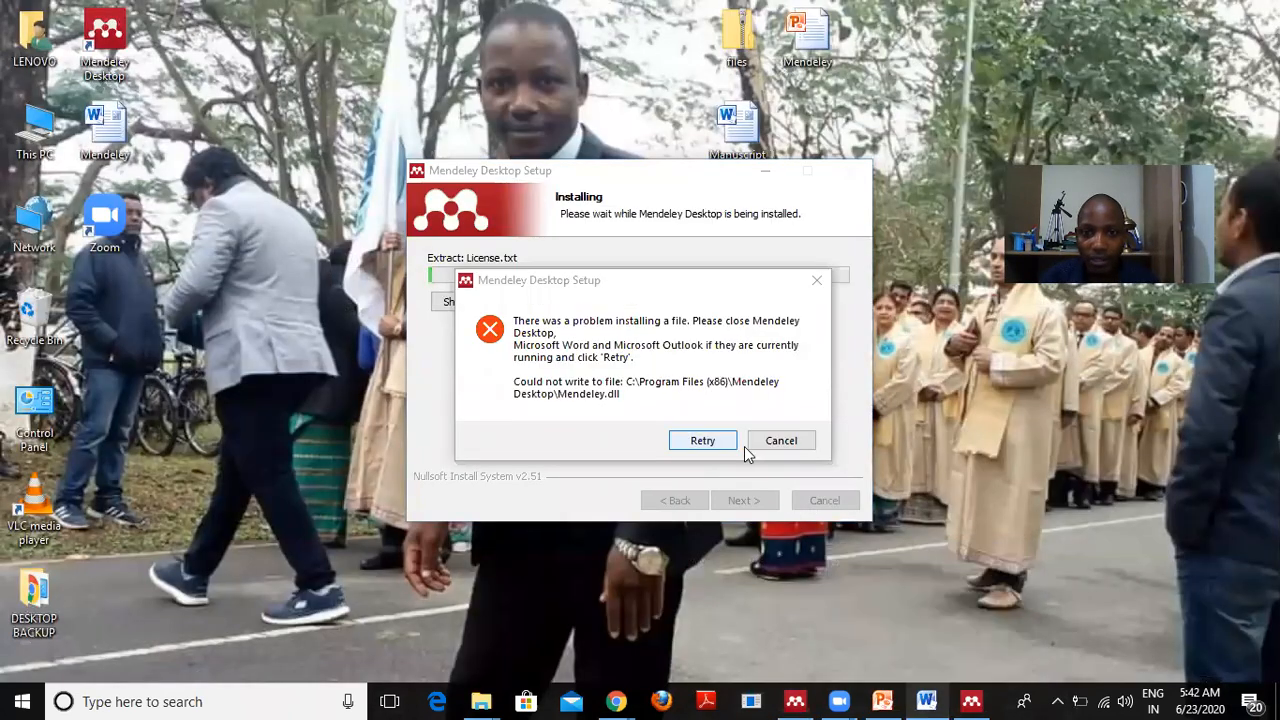
{"action": "left_click", "coordinate": [705, 447]}
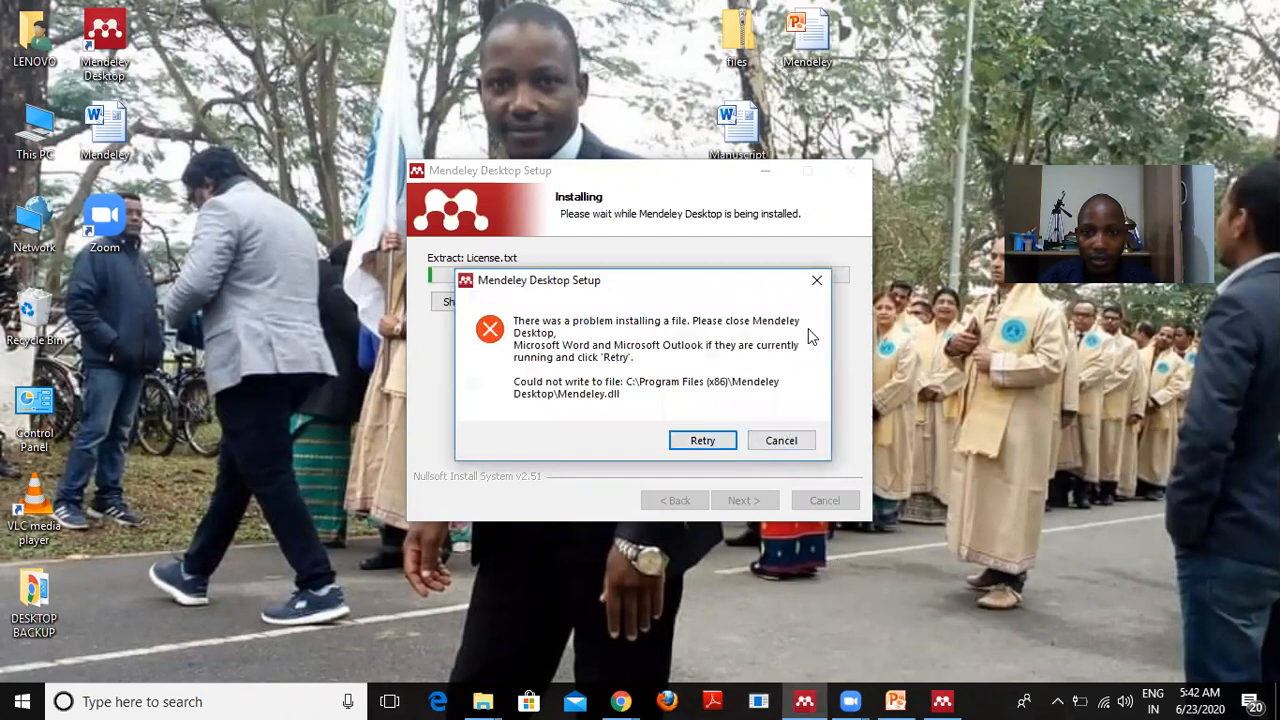
{"action": "left_click", "coordinate": [818, 283]}
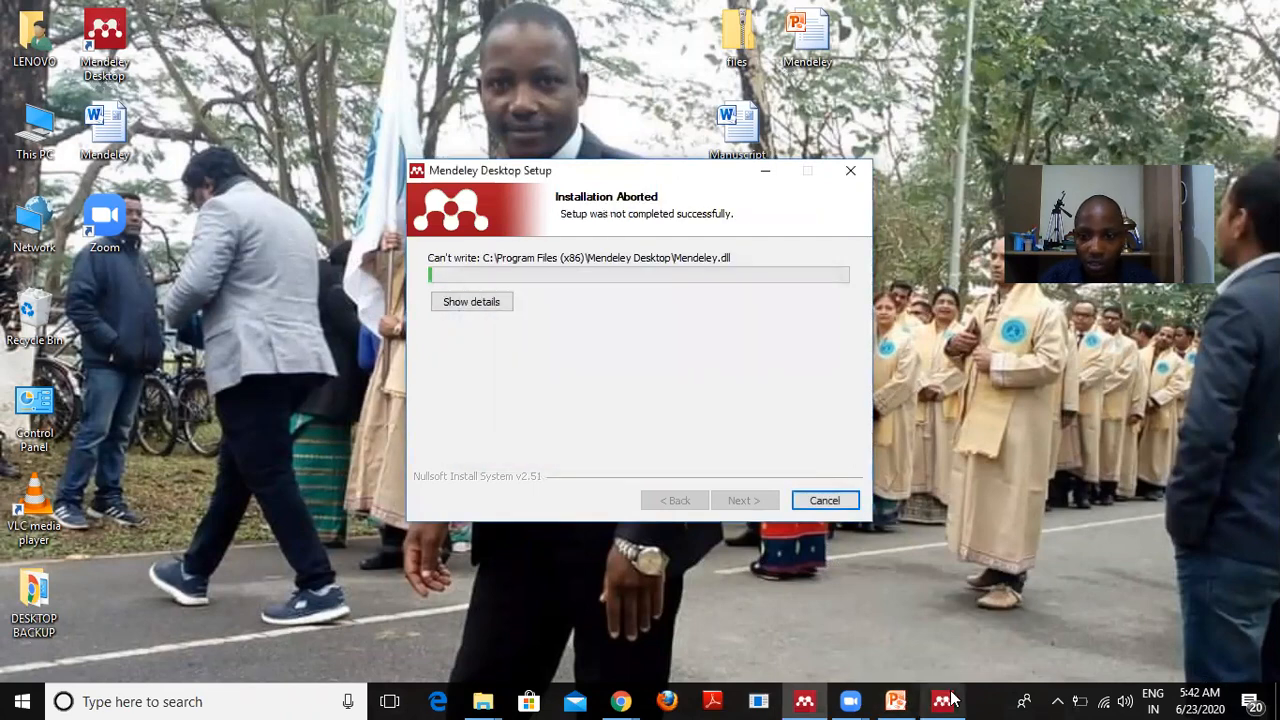
{"action": "mouse_move", "coordinate": [942, 701]}
{"action": "left_click", "coordinate": [1027, 564]}
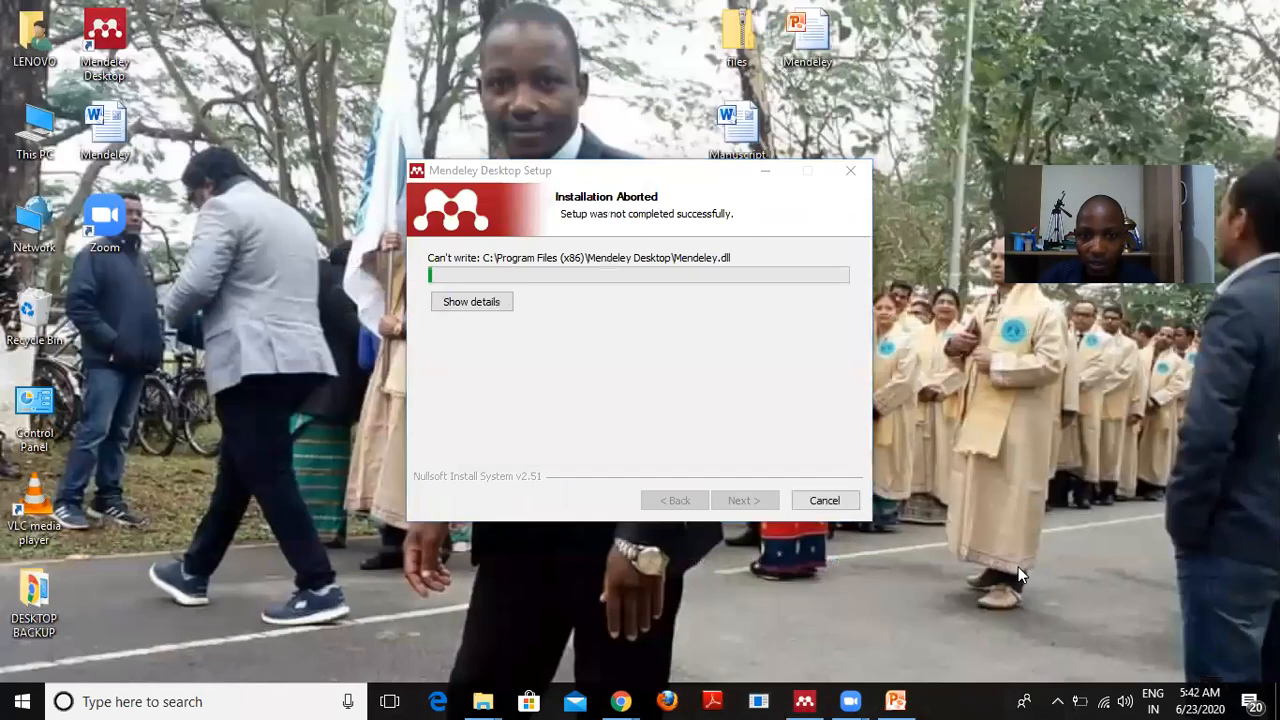
{"action": "left_click", "coordinate": [818, 500]}
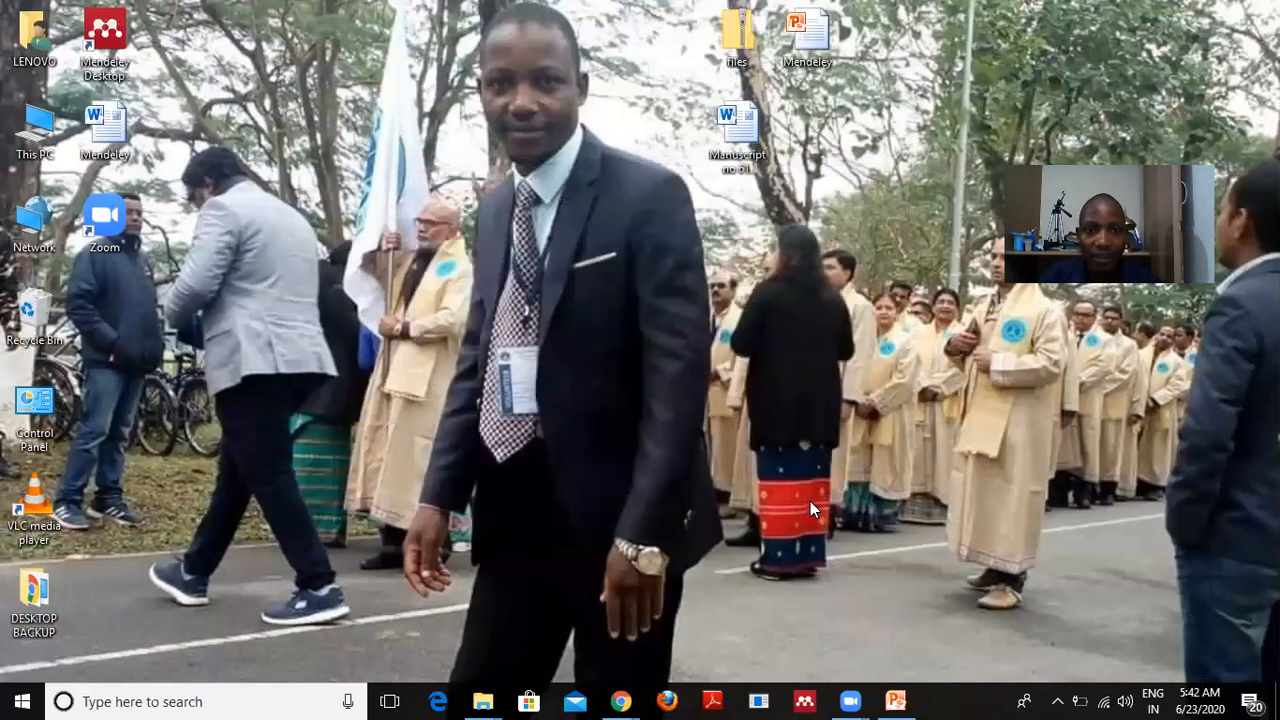
Rerun Mendeley Desktop Setup with default folder, no shortcuts, and finish the install.
{"action": "left_click", "coordinate": [805, 702]}
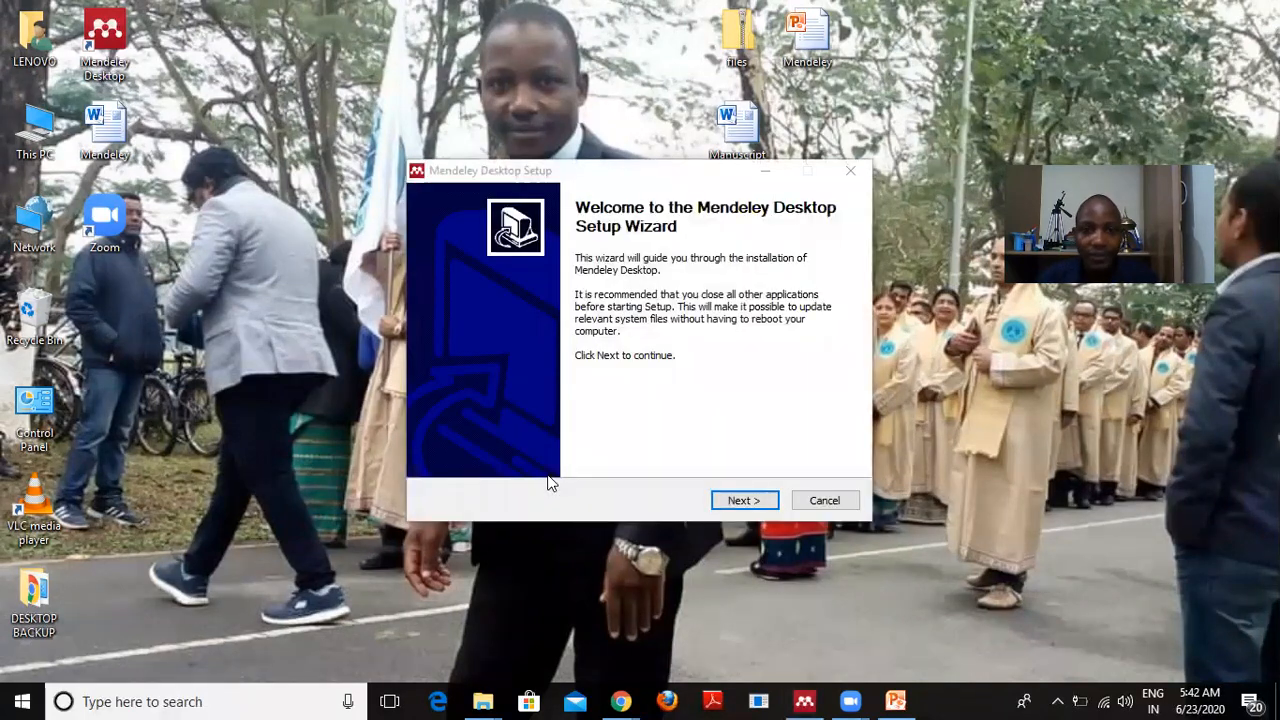
{"action": "left_click", "coordinate": [744, 505]}
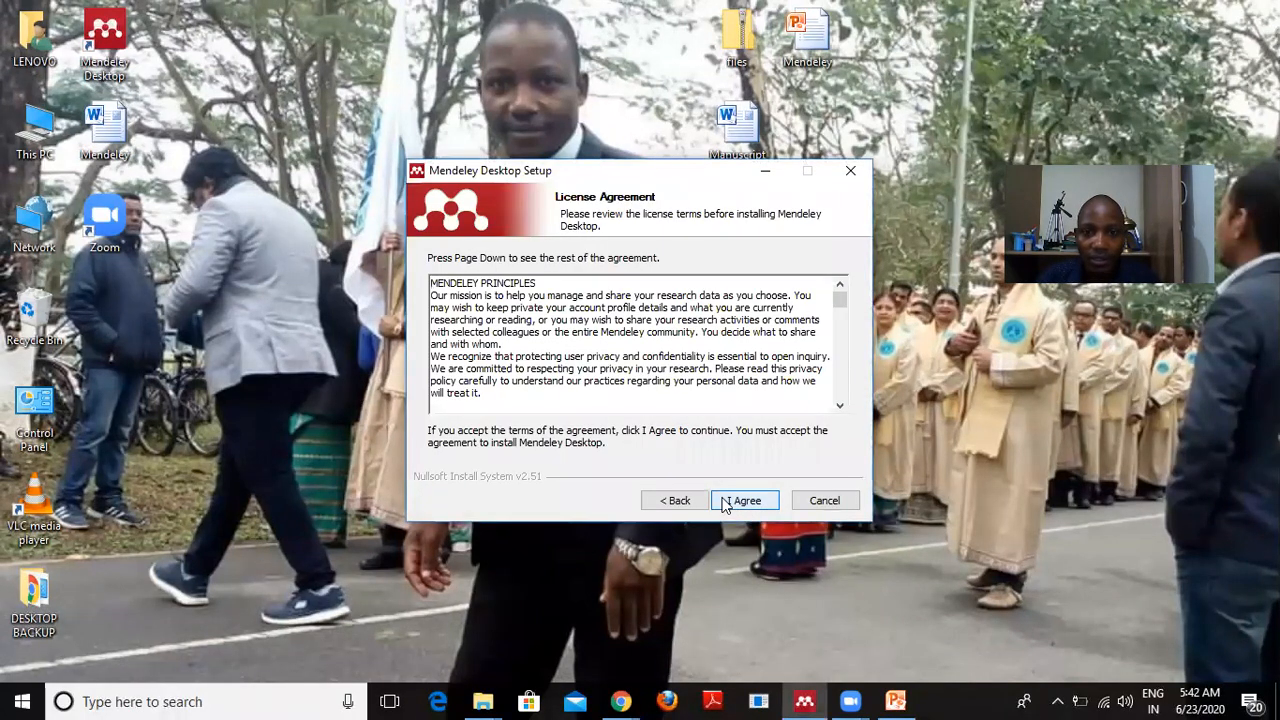
{"action": "left_click", "coordinate": [742, 503]}
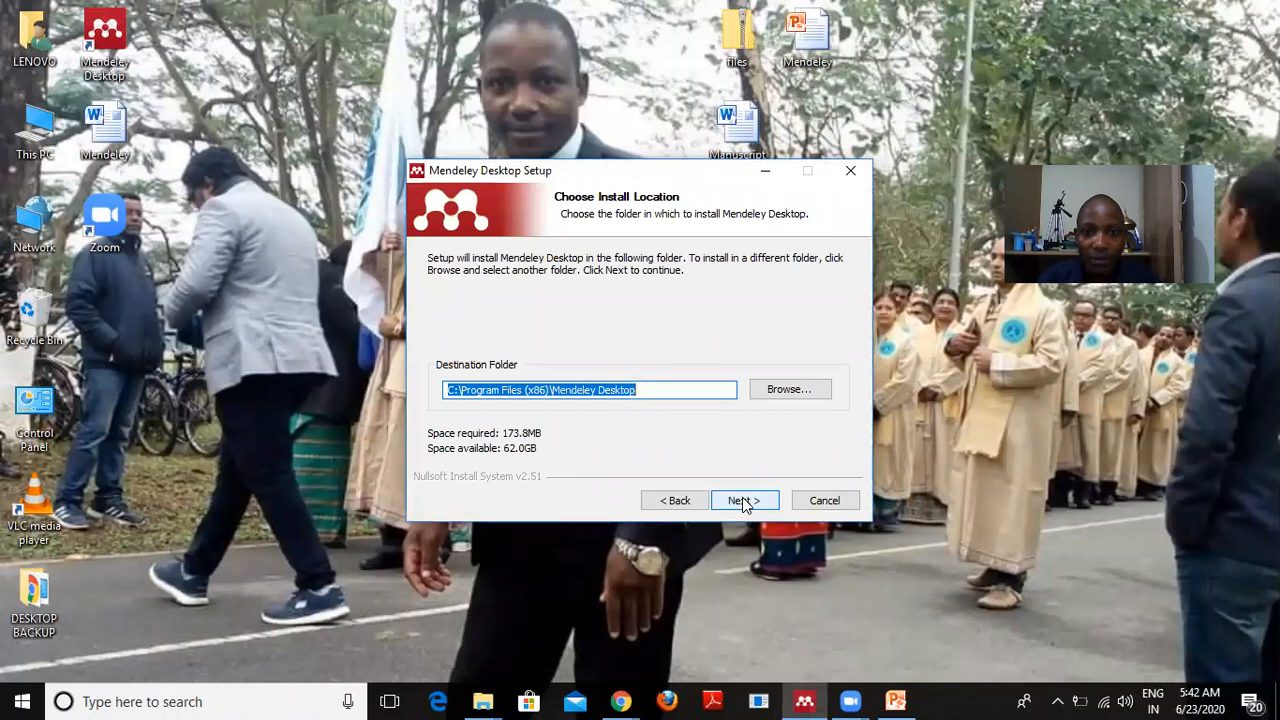
{"action": "left_click", "coordinate": [743, 503]}
{"action": "left_click", "coordinate": [434, 459]}
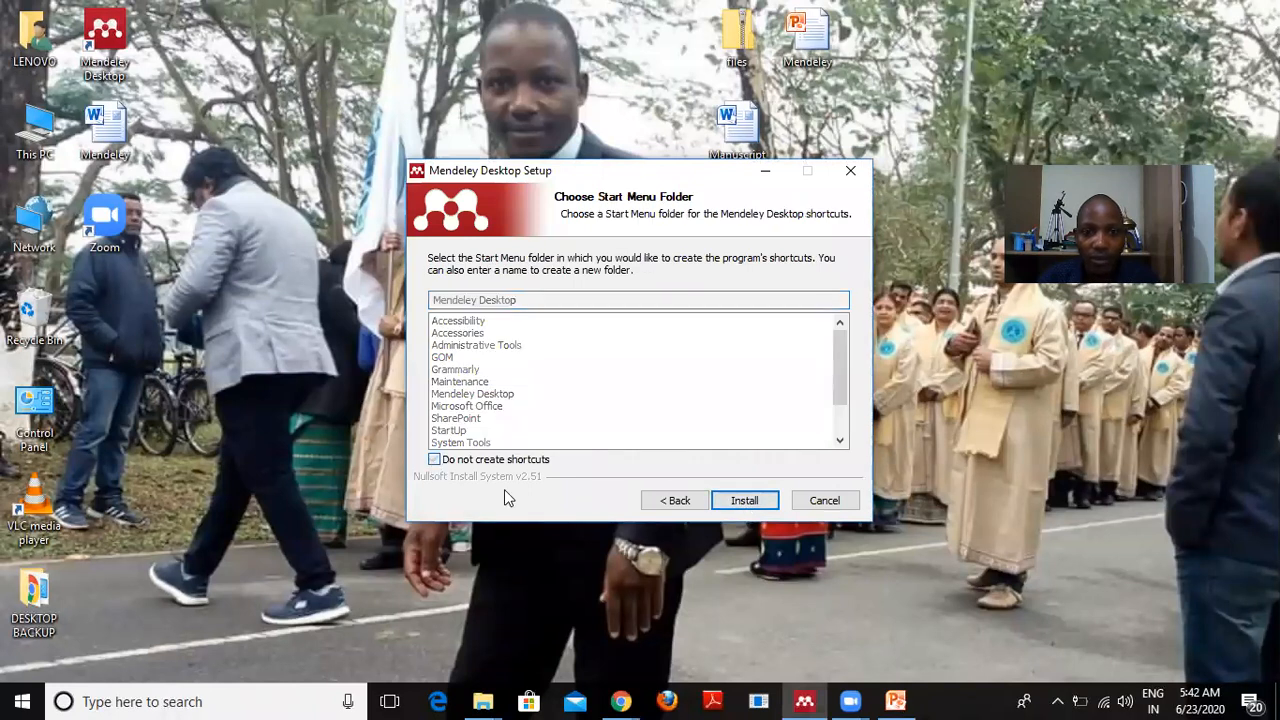
{"action": "left_click", "coordinate": [741, 502]}
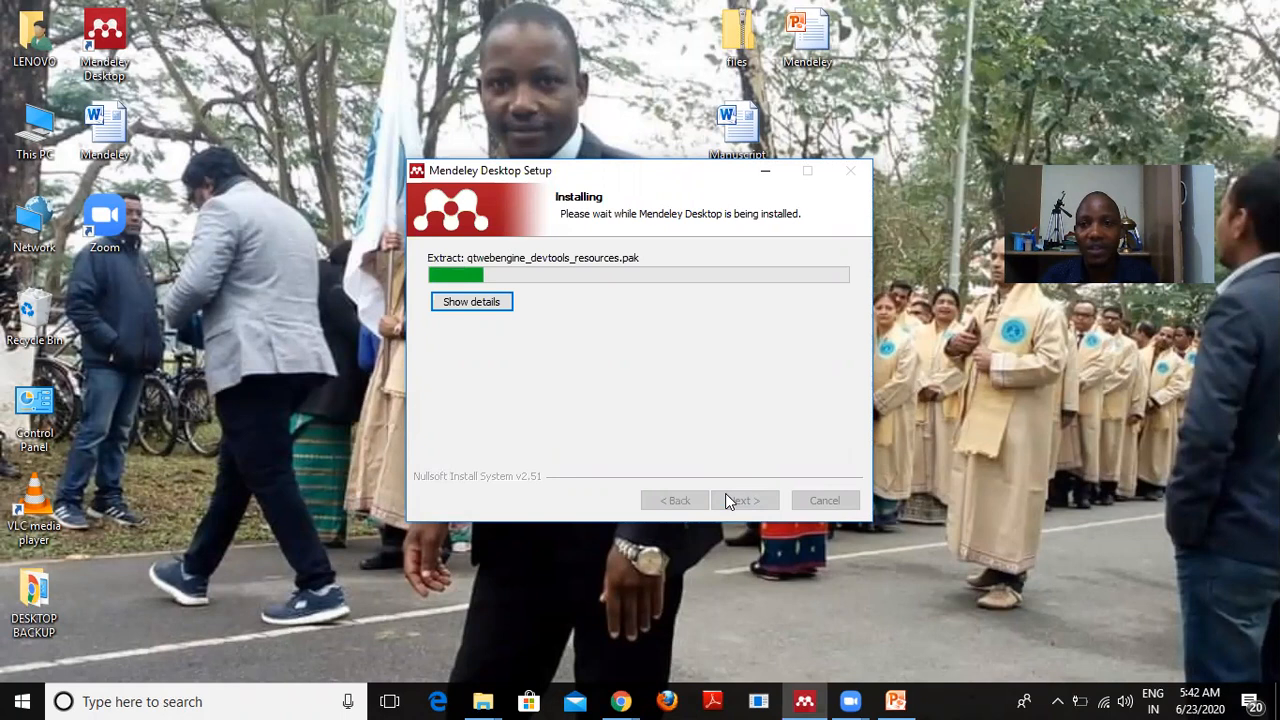
{"action": "left_click", "coordinate": [726, 495]}
{"action": "left_click", "coordinate": [746, 501]}
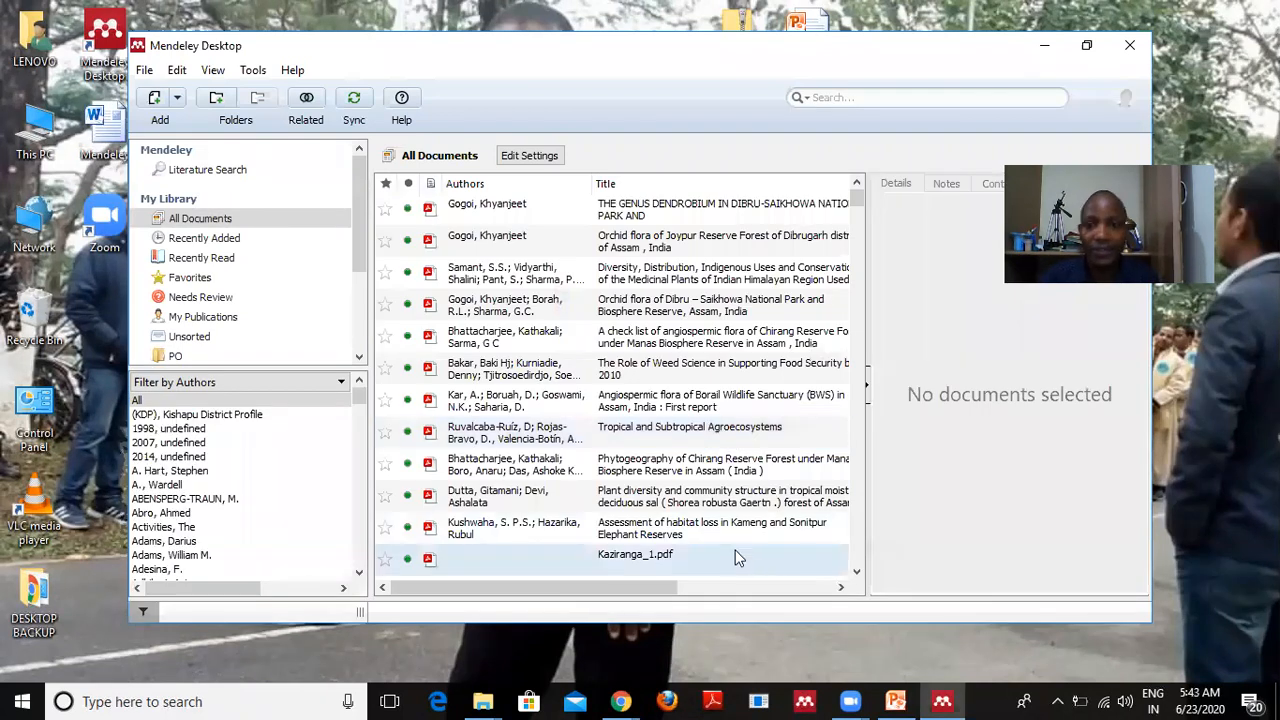
Minimize Mendeley, open the 'Mendeley' Word document maximized, and show the References tab.
{"action": "left_click", "coordinate": [1044, 45]}
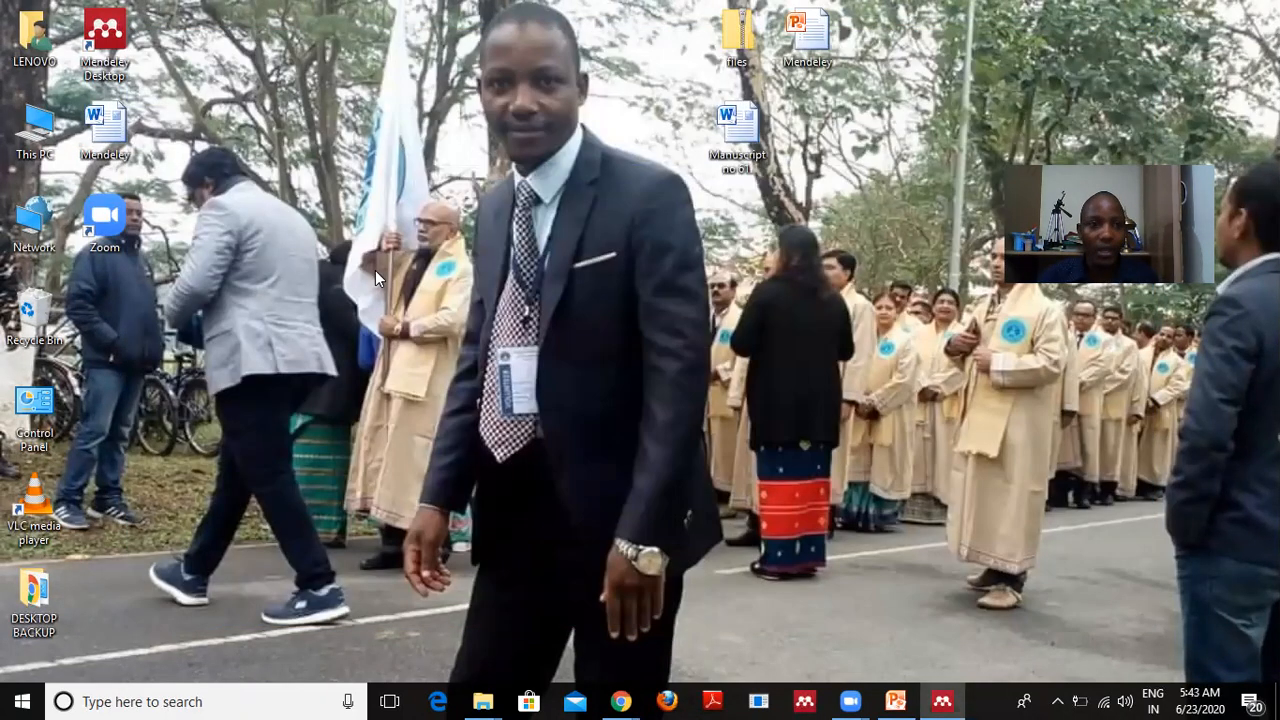
{"action": "left_click", "coordinate": [105, 128]}
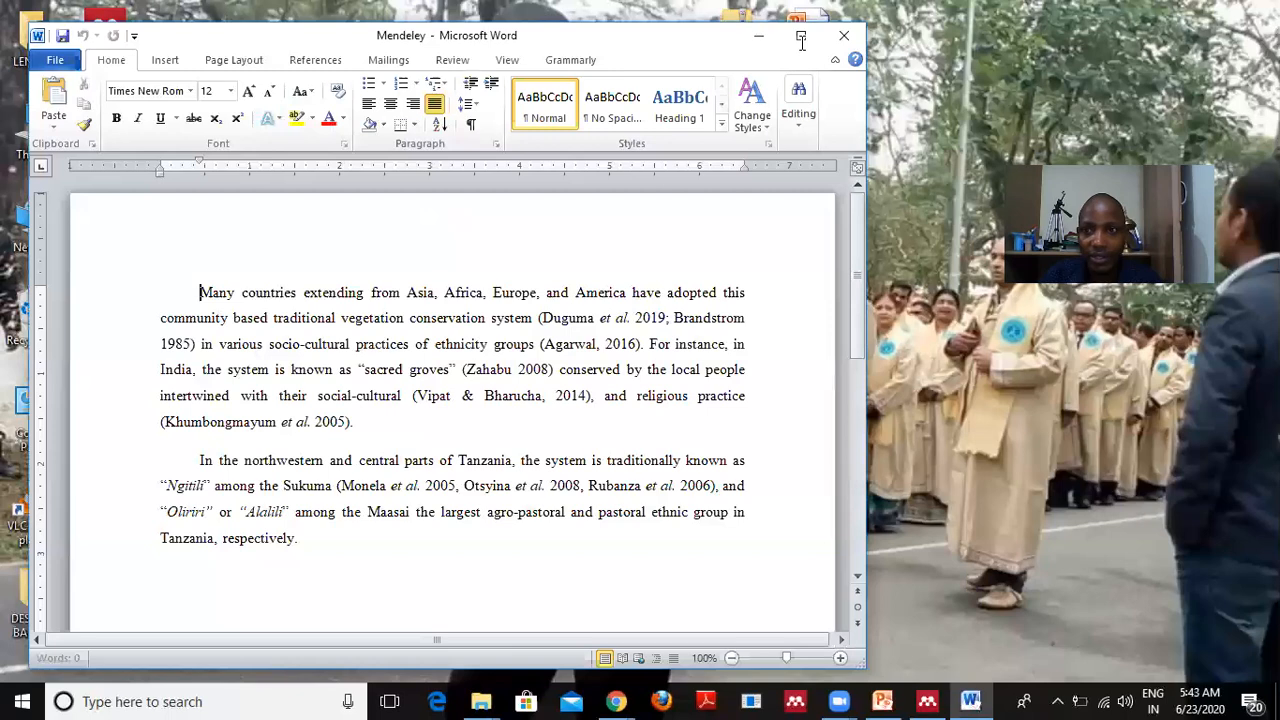
{"action": "left_click", "coordinate": [800, 37]}
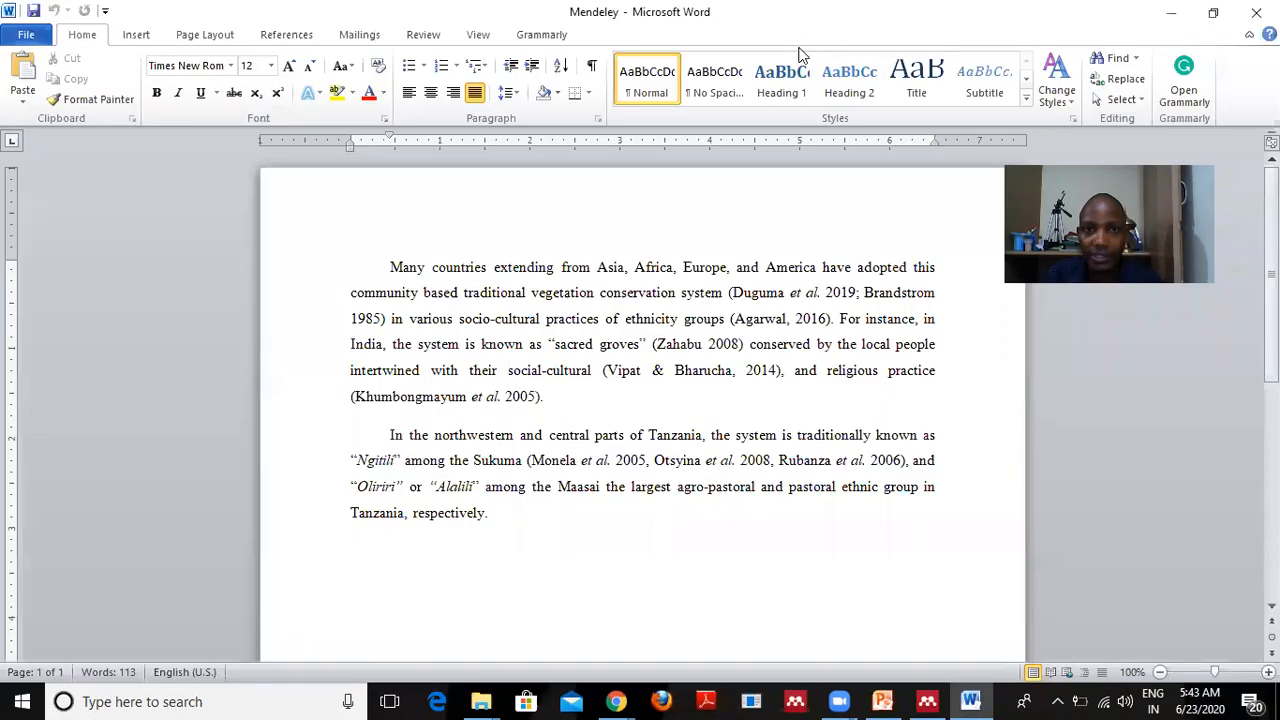
{"action": "left_click", "coordinate": [287, 35]}
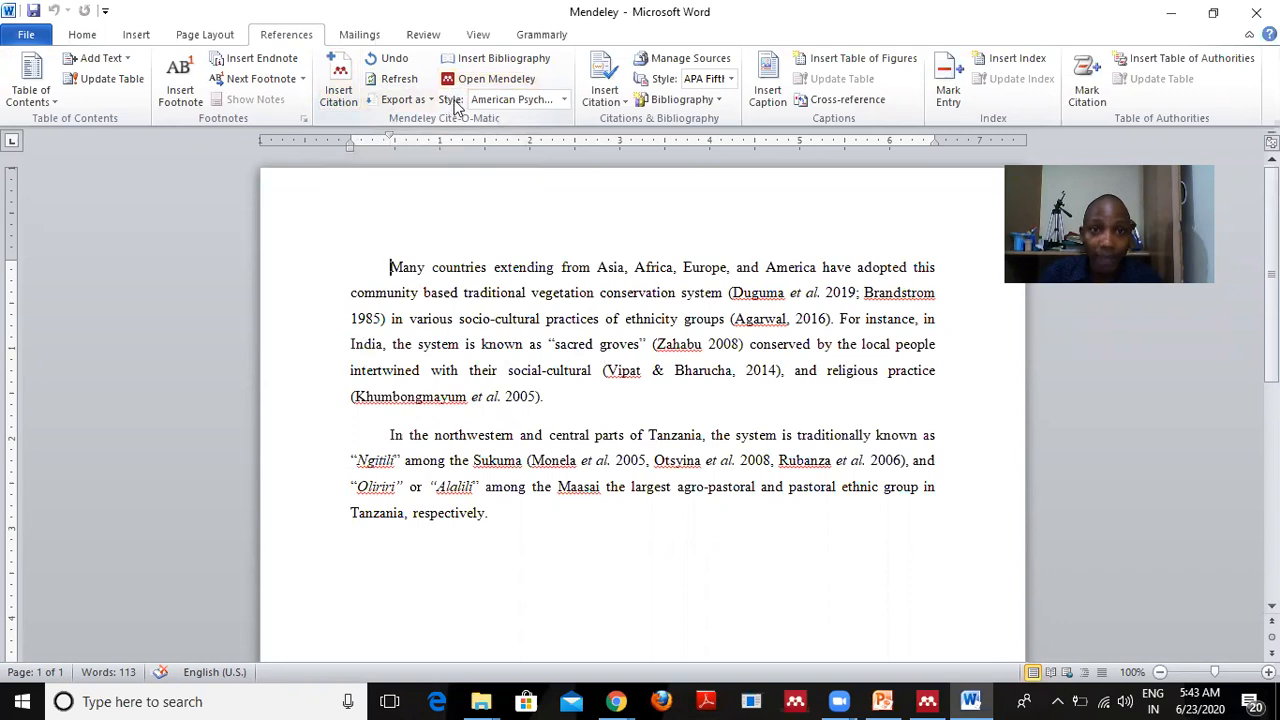
{"action": "left_click", "coordinate": [566, 102]}
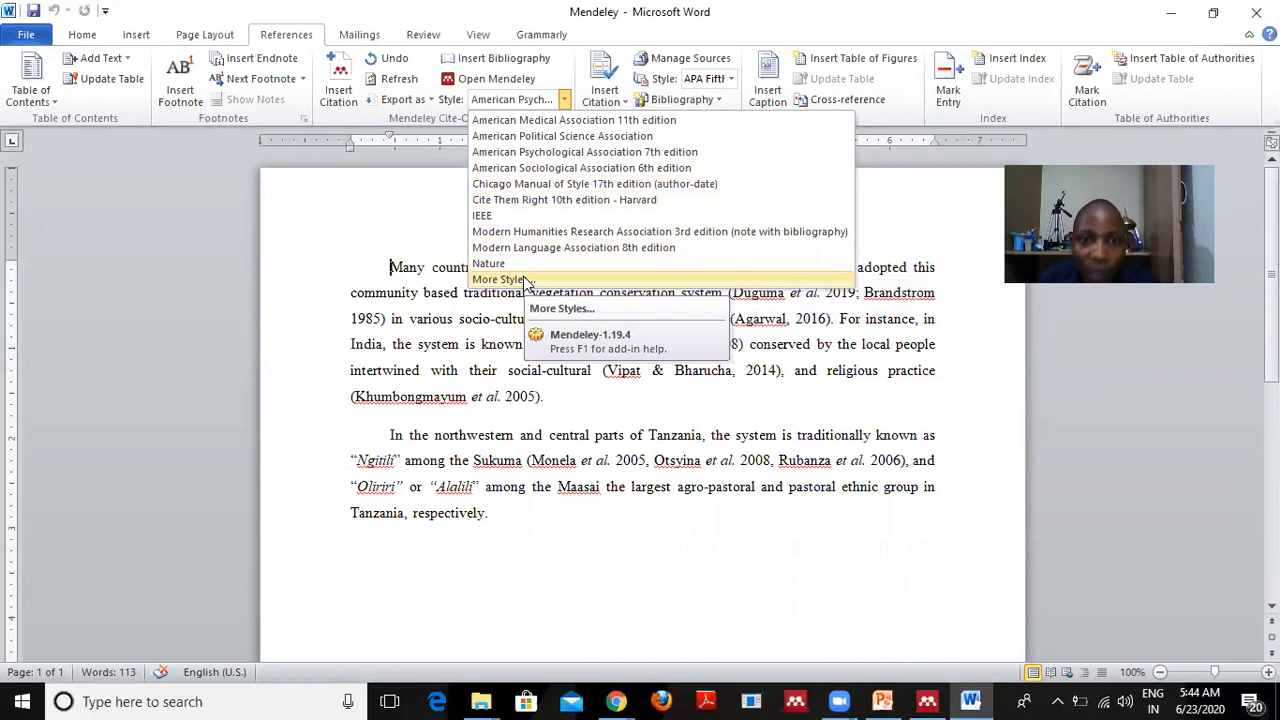
{"action": "left_click", "coordinate": [523, 278]}
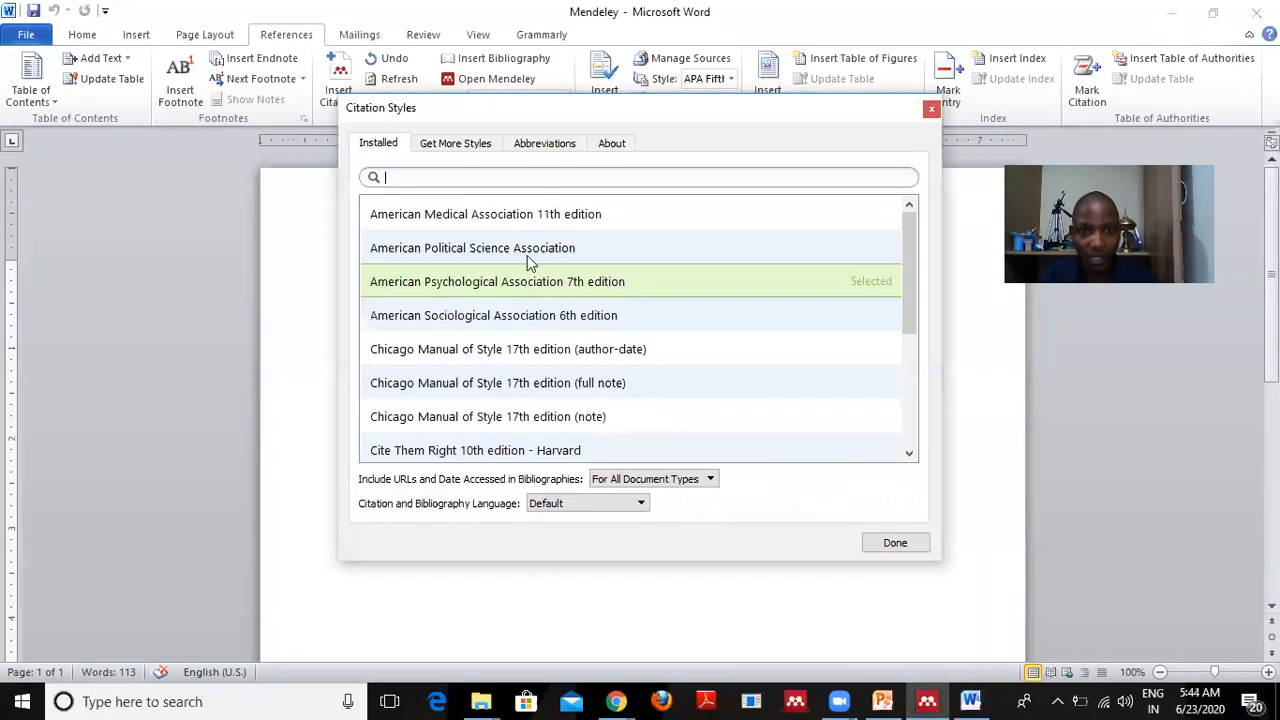
{"action": "scroll", "coordinate": [503, 300], "scroll_direction": "down", "scroll_amount": 3}
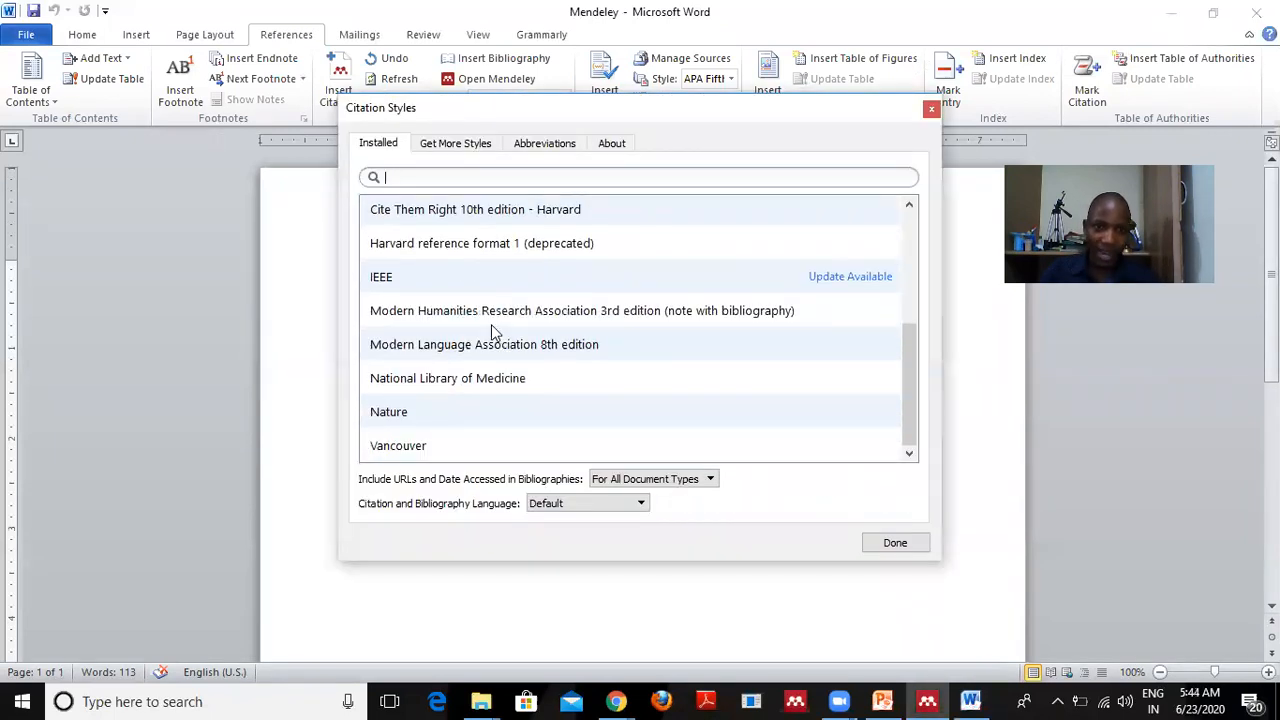
{"action": "scroll", "coordinate": [489, 350], "scroll_direction": "up", "scroll_amount": 3}
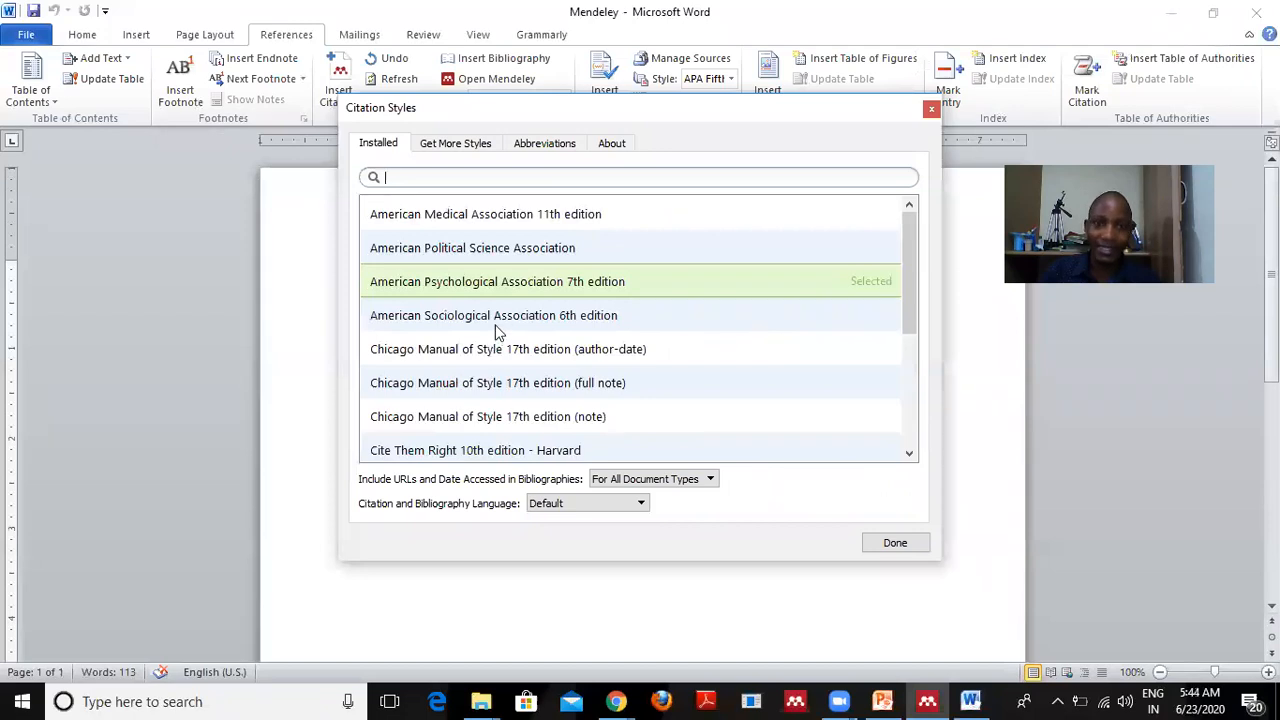
{"action": "left_click", "coordinate": [893, 545]}
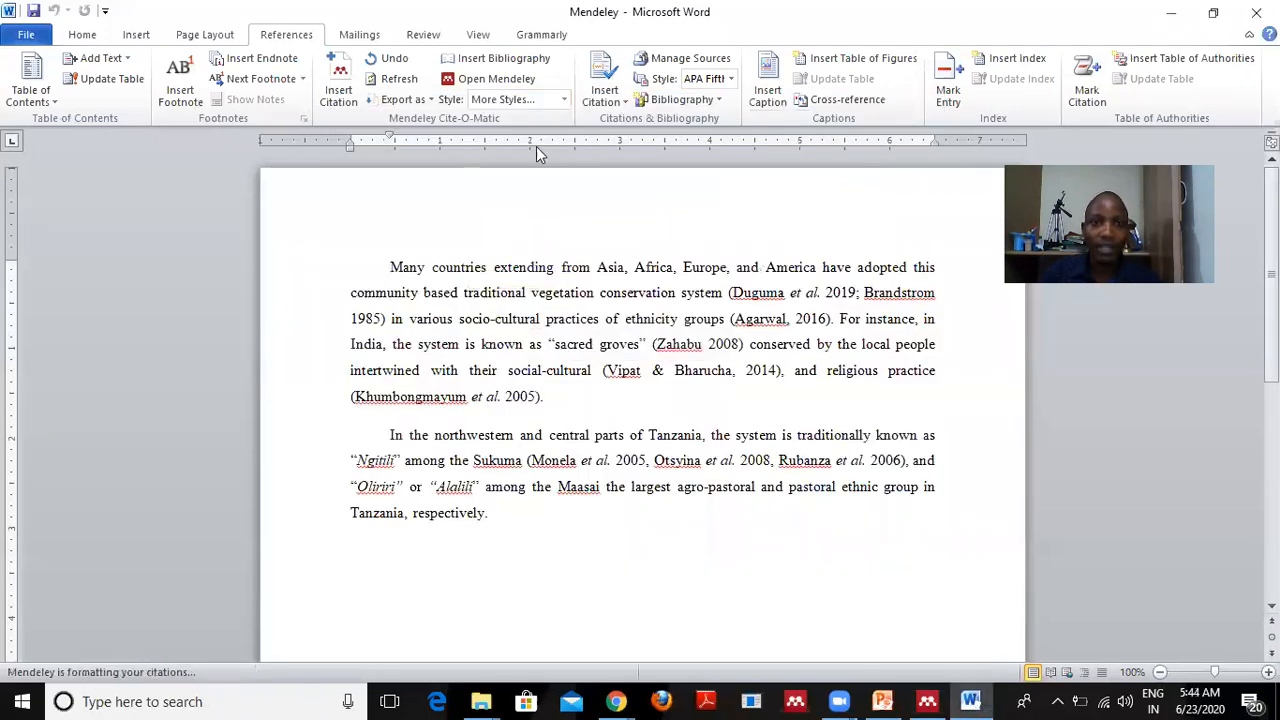
{"action": "left_click", "coordinate": [564, 100]}
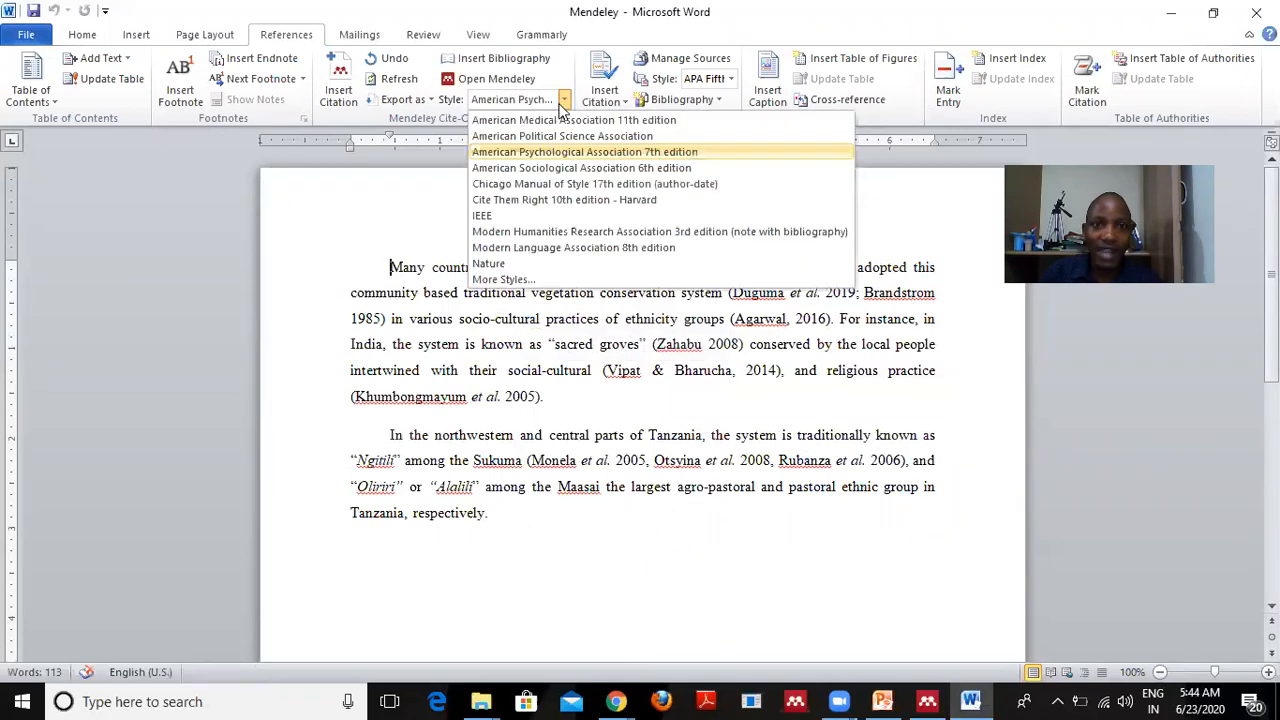
{"action": "left_click", "coordinate": [534, 152]}
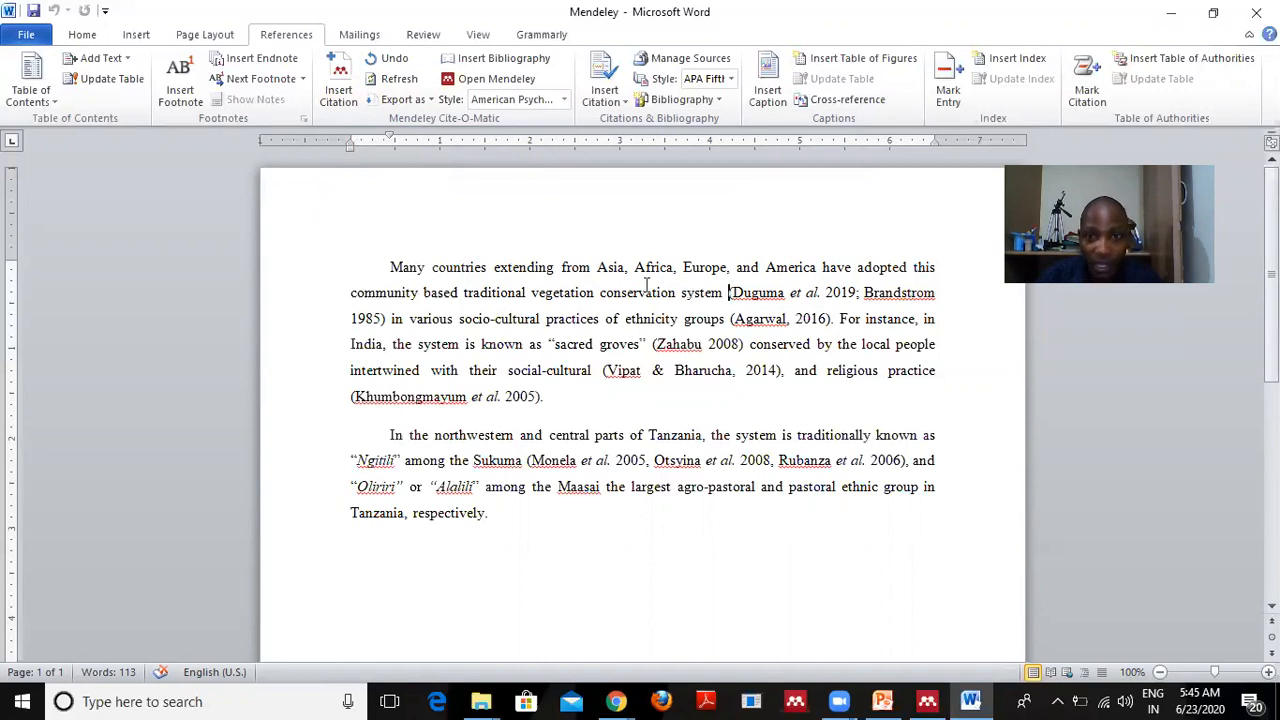
Cite the 2009 Joypur Reserve Forest orchid paper from Mendeley, inserting (Gogoi, 2009).
{"action": "left_click", "coordinate": [340, 100]}
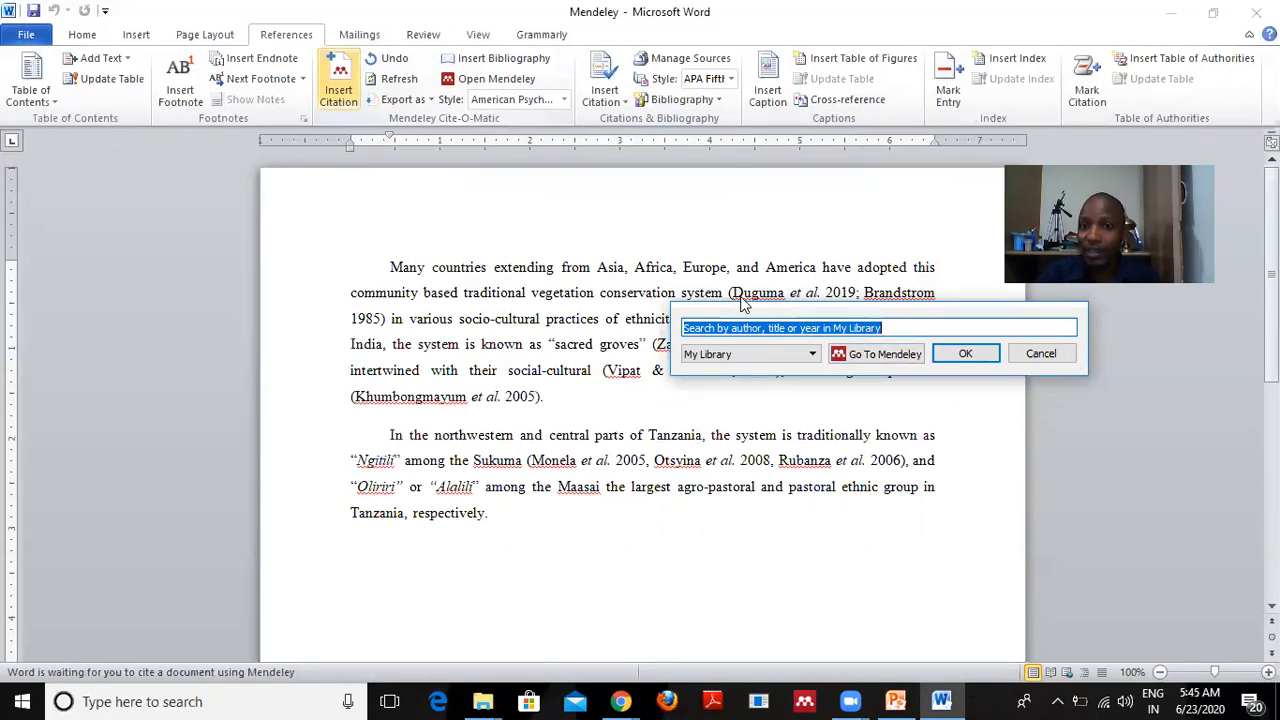
{"action": "left_click", "coordinate": [875, 358]}
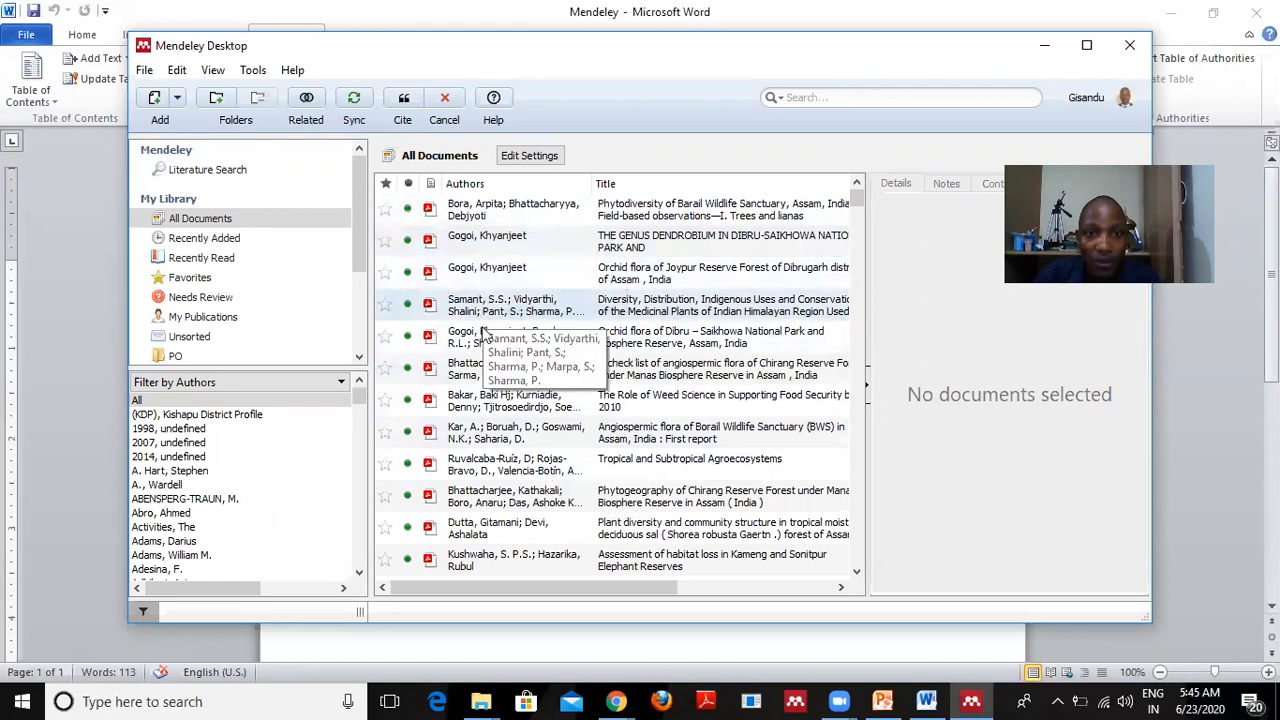
{"action": "left_click", "coordinate": [482, 276]}
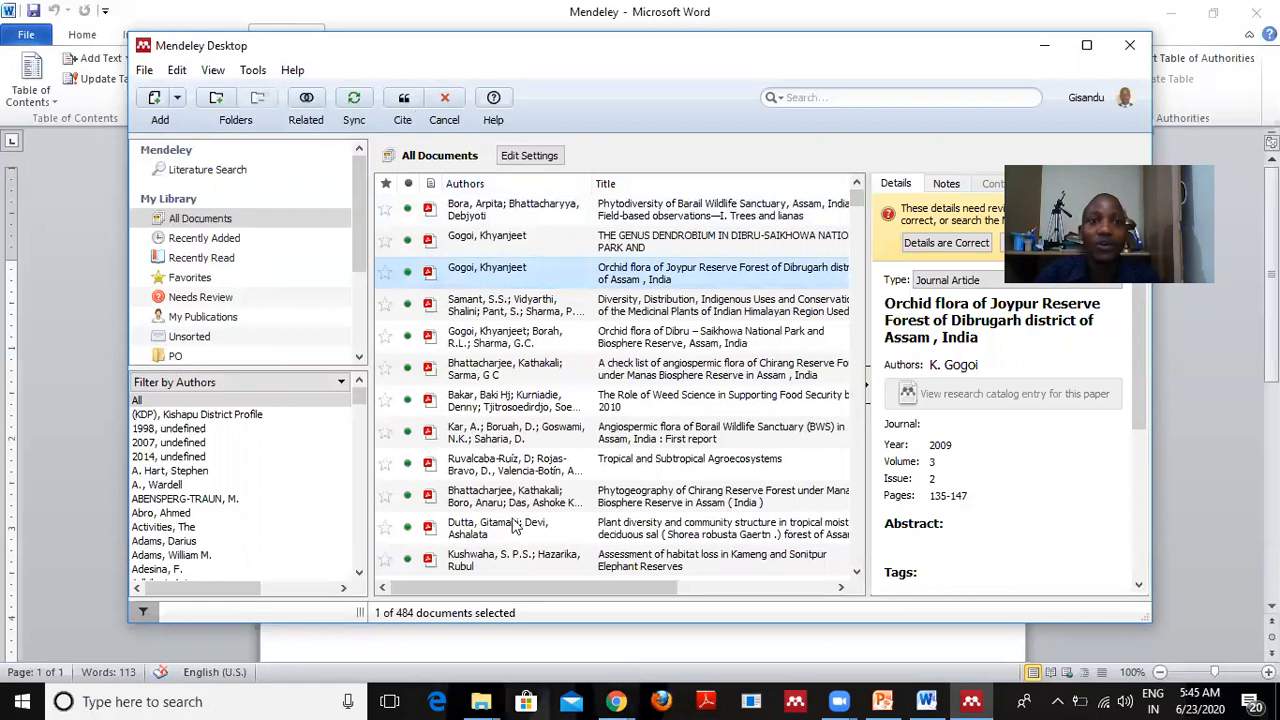
{"action": "left_click", "coordinate": [404, 98]}
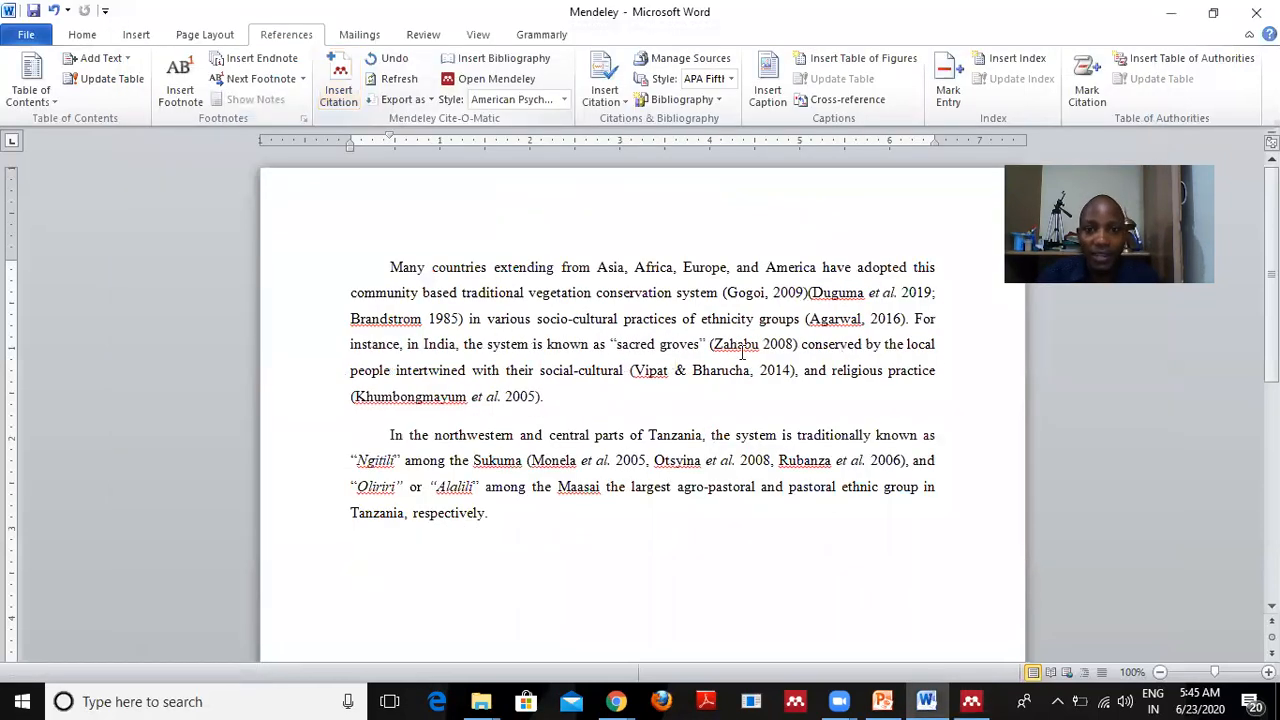
{"action": "left_click", "coordinate": [803, 293]}
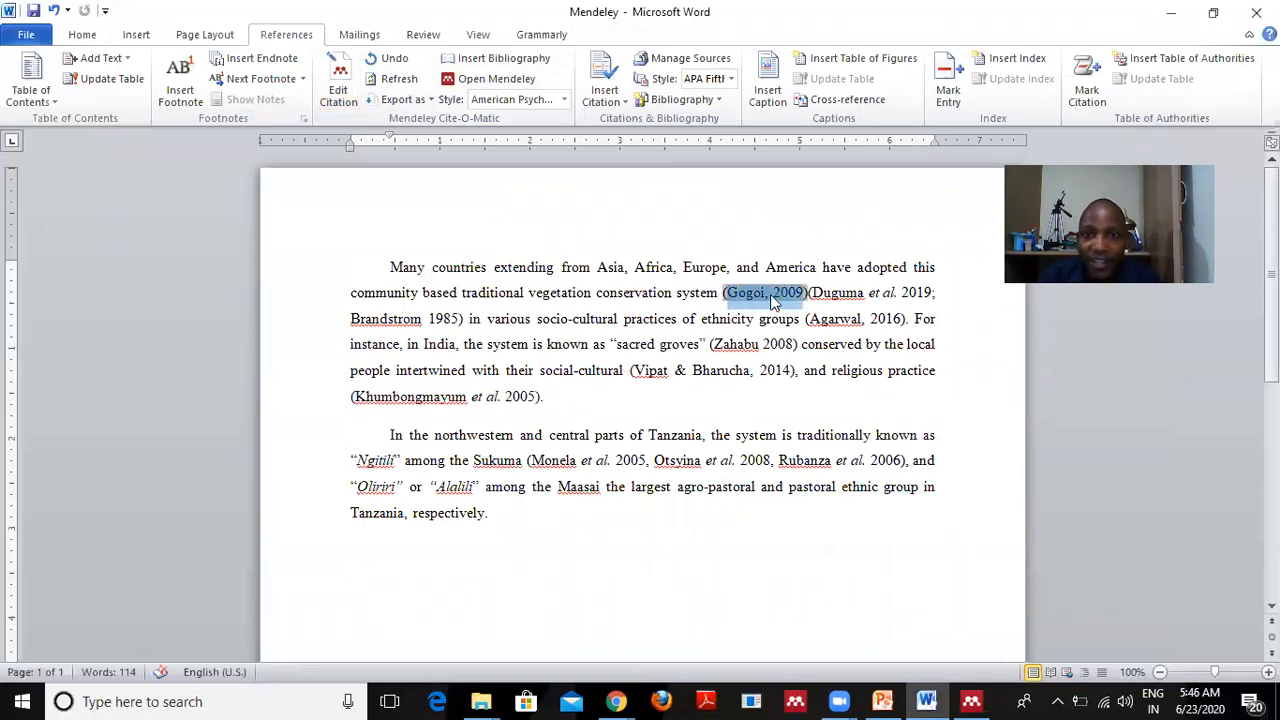
Highlight the (Gogoi, 2009) citation in yellow and deselect it.
{"action": "left_click", "coordinate": [818, 266]}
{"action": "left_click", "coordinate": [786, 296]}
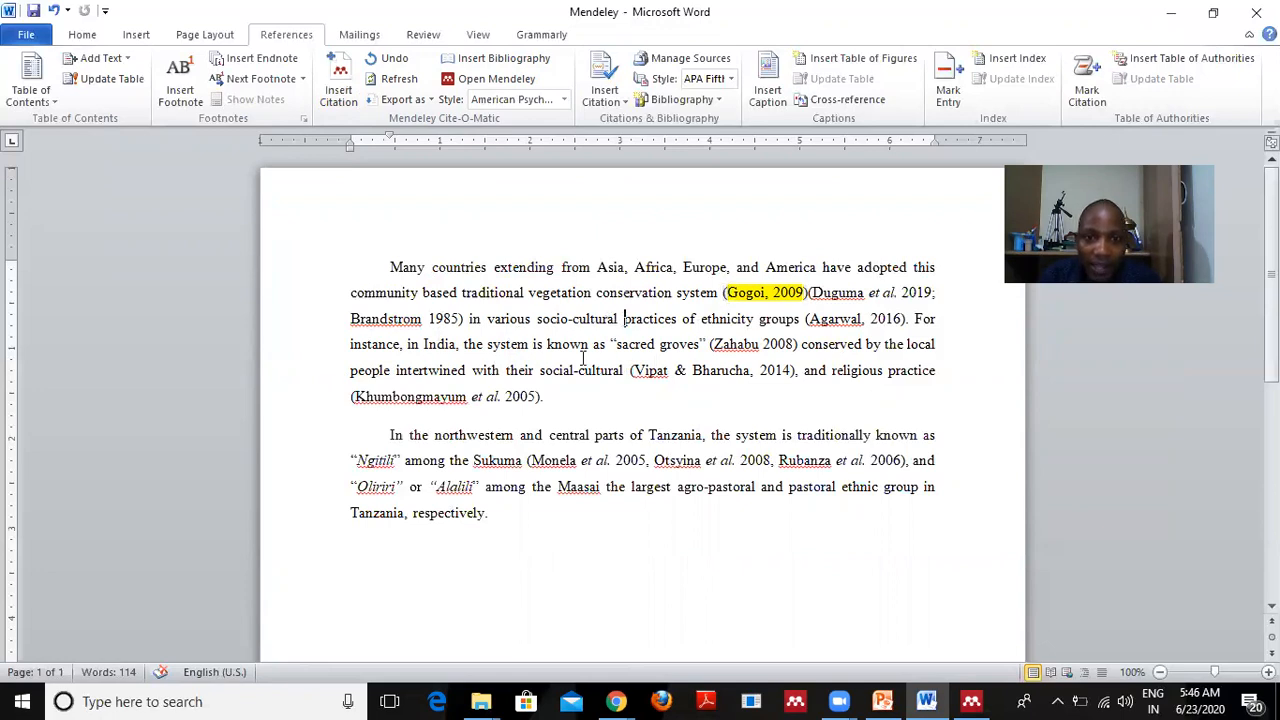
Search 'Ruban' and insert (Rubanza et al., 2006) after 'socio-cultural', then place the cursor after 'Sukuma'.
{"action": "left_click", "coordinate": [343, 88]}
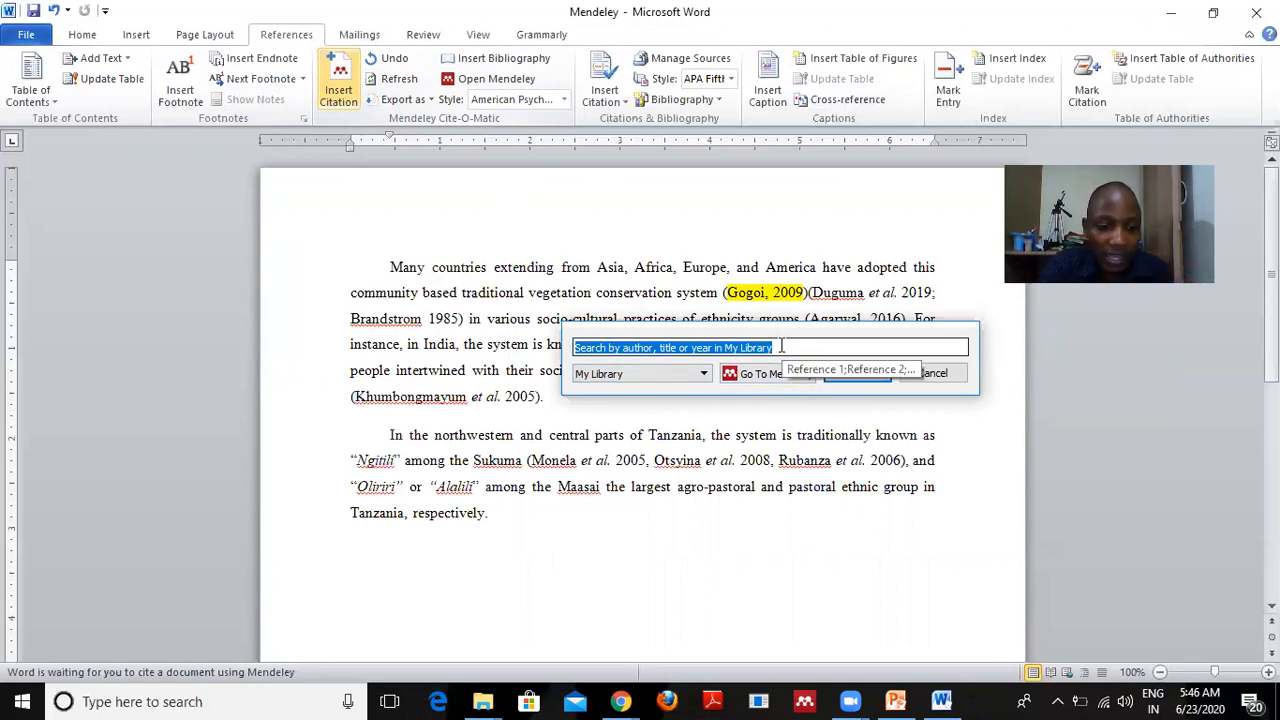
{"action": "type", "text": "Rubanza"}
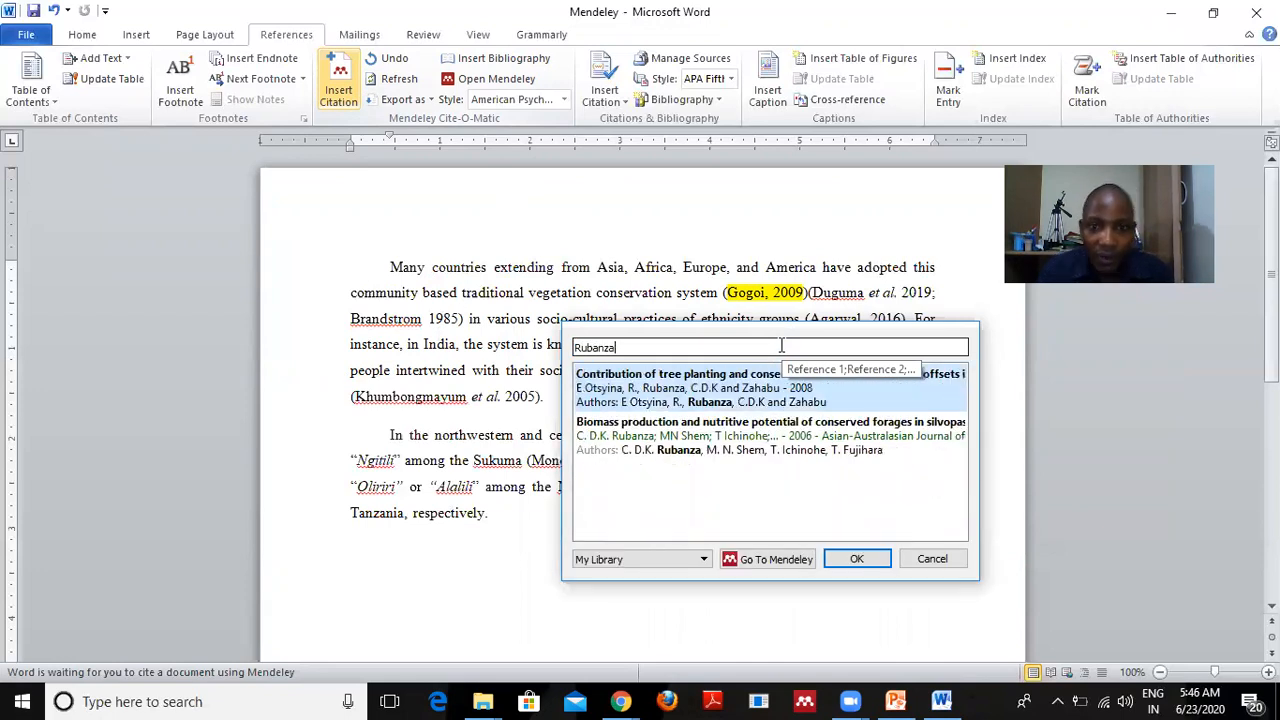
{"action": "left_click", "coordinate": [670, 439]}
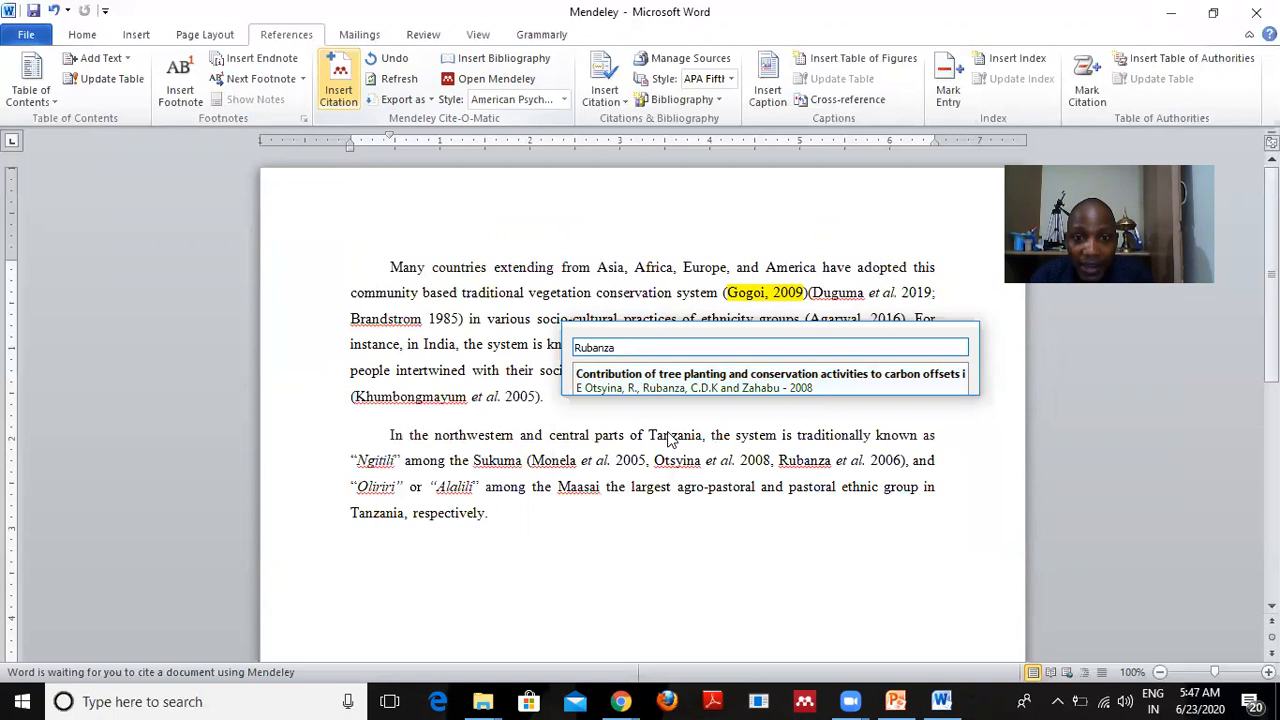
{"action": "left_click", "coordinate": [857, 374]}
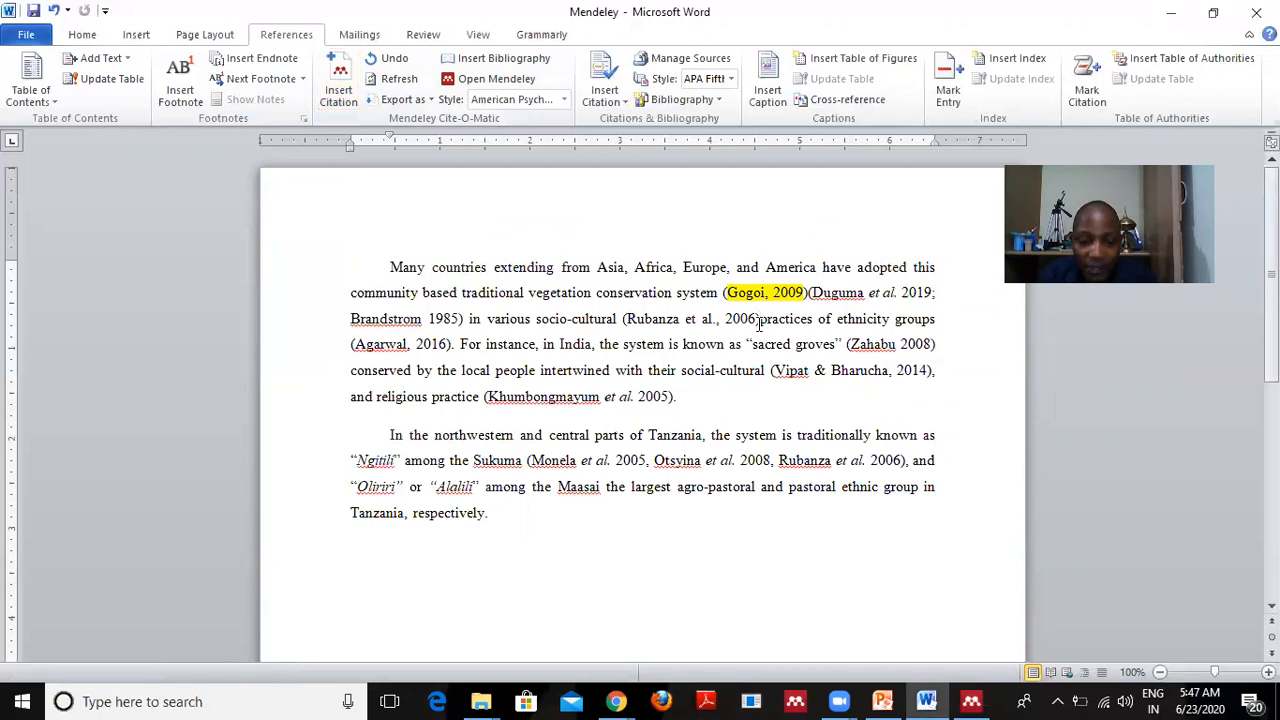
{"action": "left_click_drag", "start_coordinate": [757, 321], "coordinate": [619, 319]}
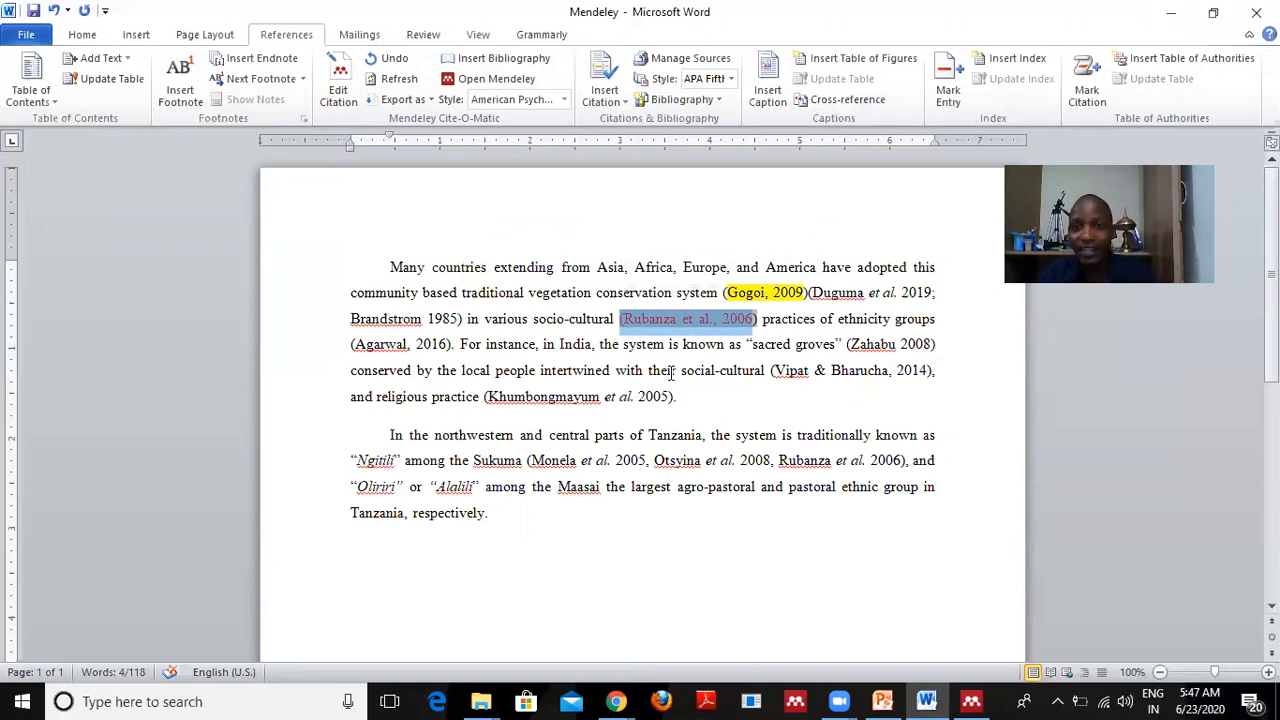
{"action": "scroll", "coordinate": [966, 414], "scroll_direction": "down", "scroll_amount": 1}
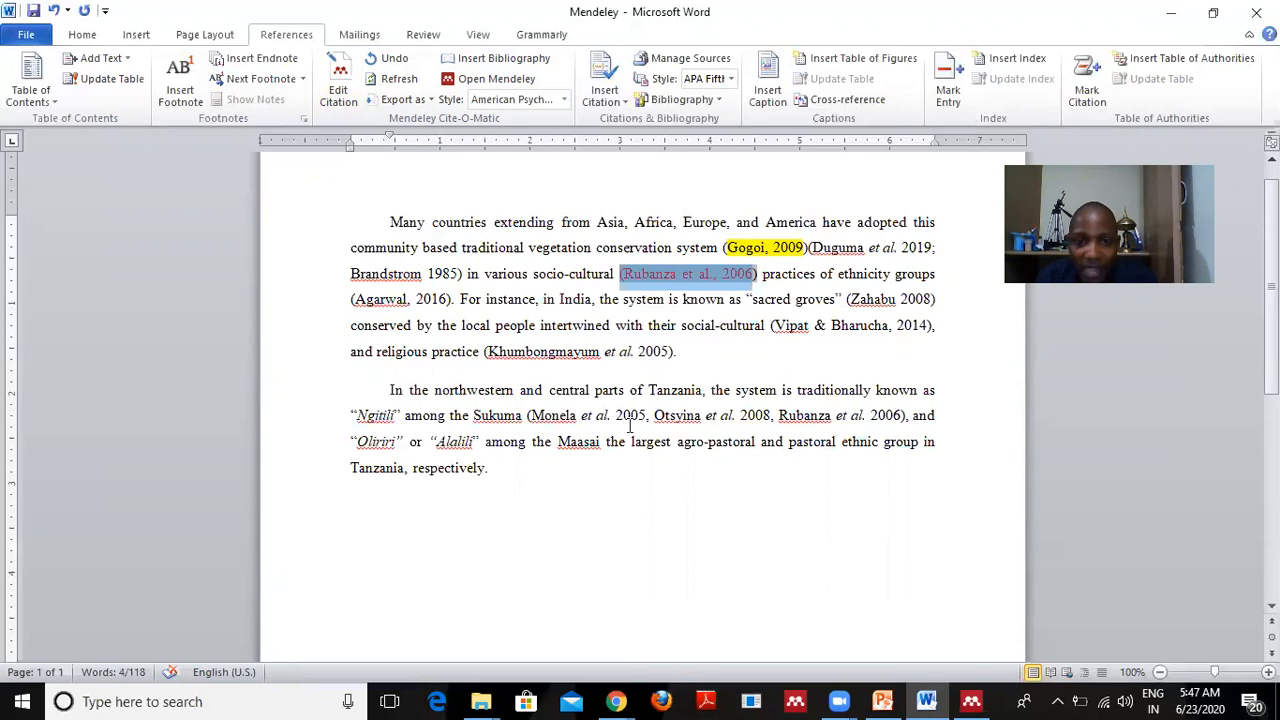
{"action": "left_click", "coordinate": [525, 415]}
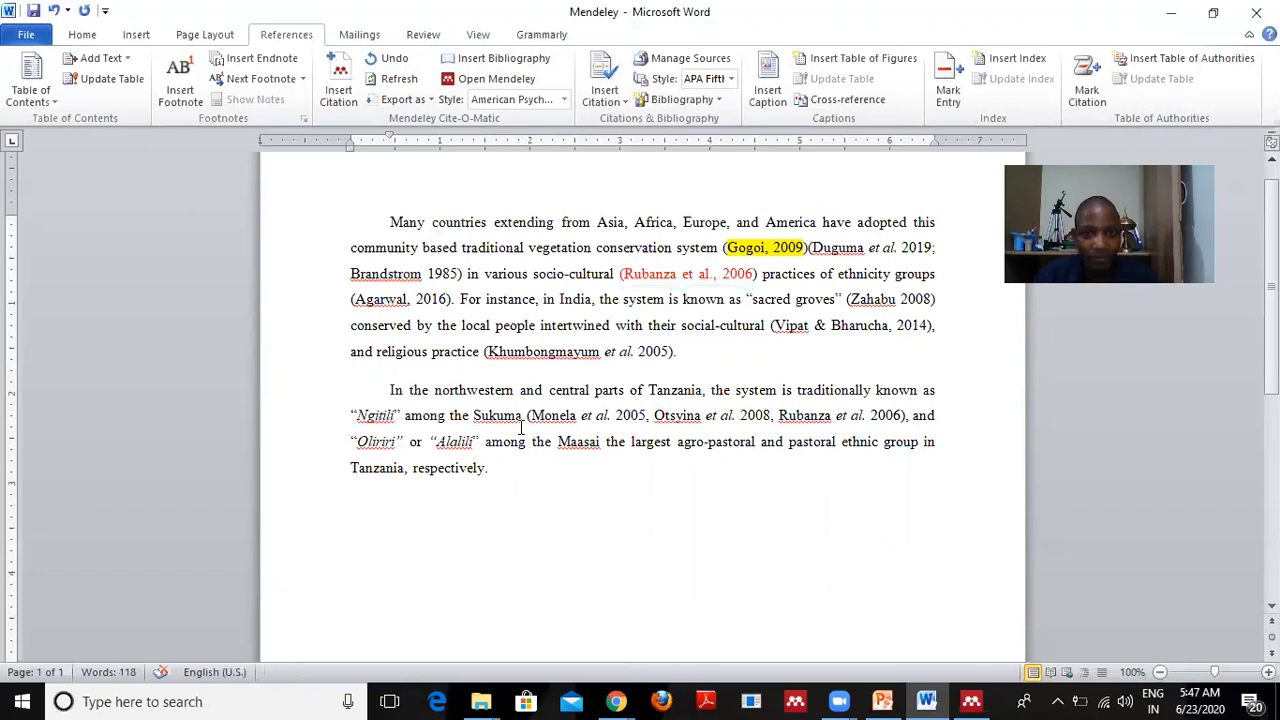
Cite the 2020 Malunguja & Devi paper after 'Sukuma' by searching the full Mendeley library.
{"action": "left_click", "coordinate": [339, 90]}
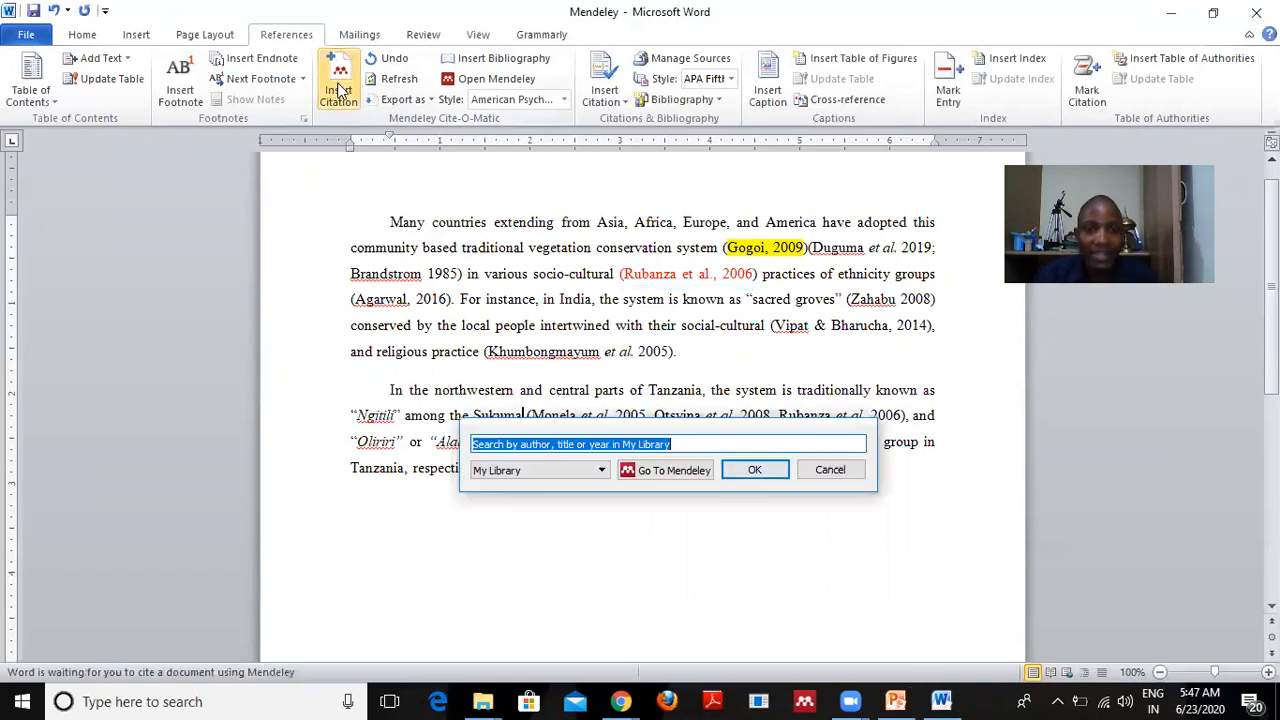
{"action": "left_click", "coordinate": [667, 478]}
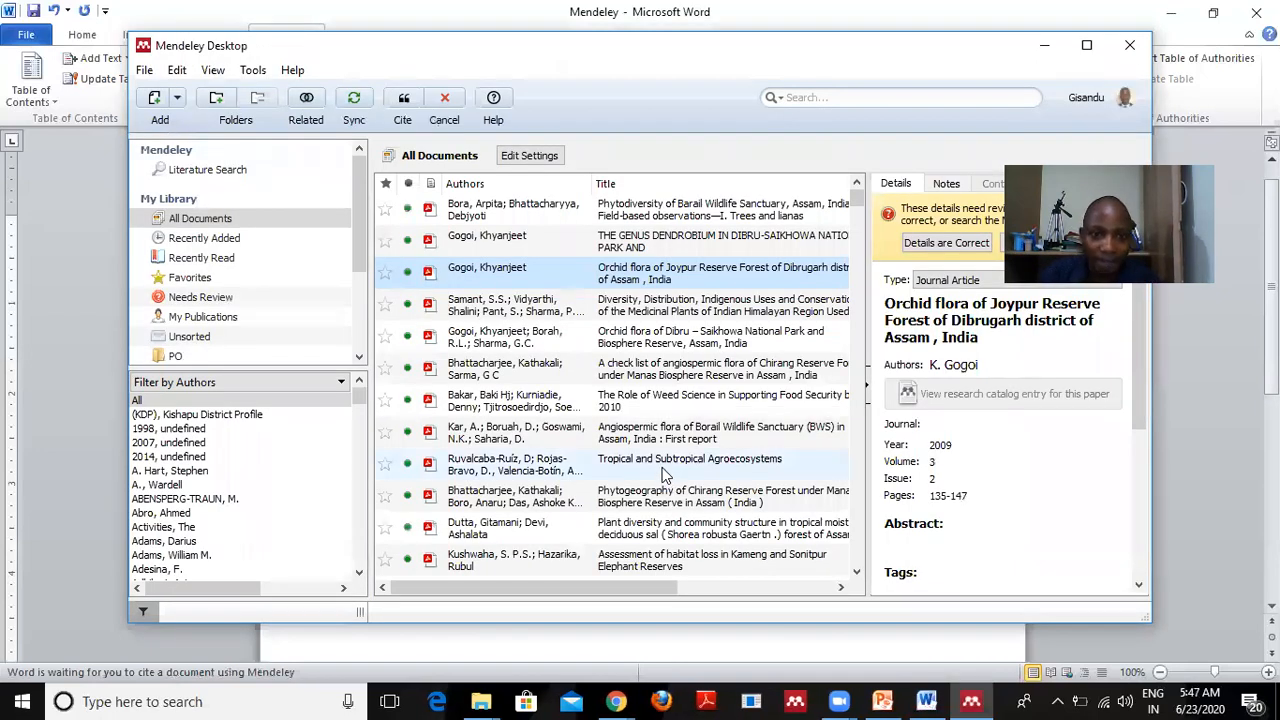
{"action": "left_click", "coordinate": [820, 97]}
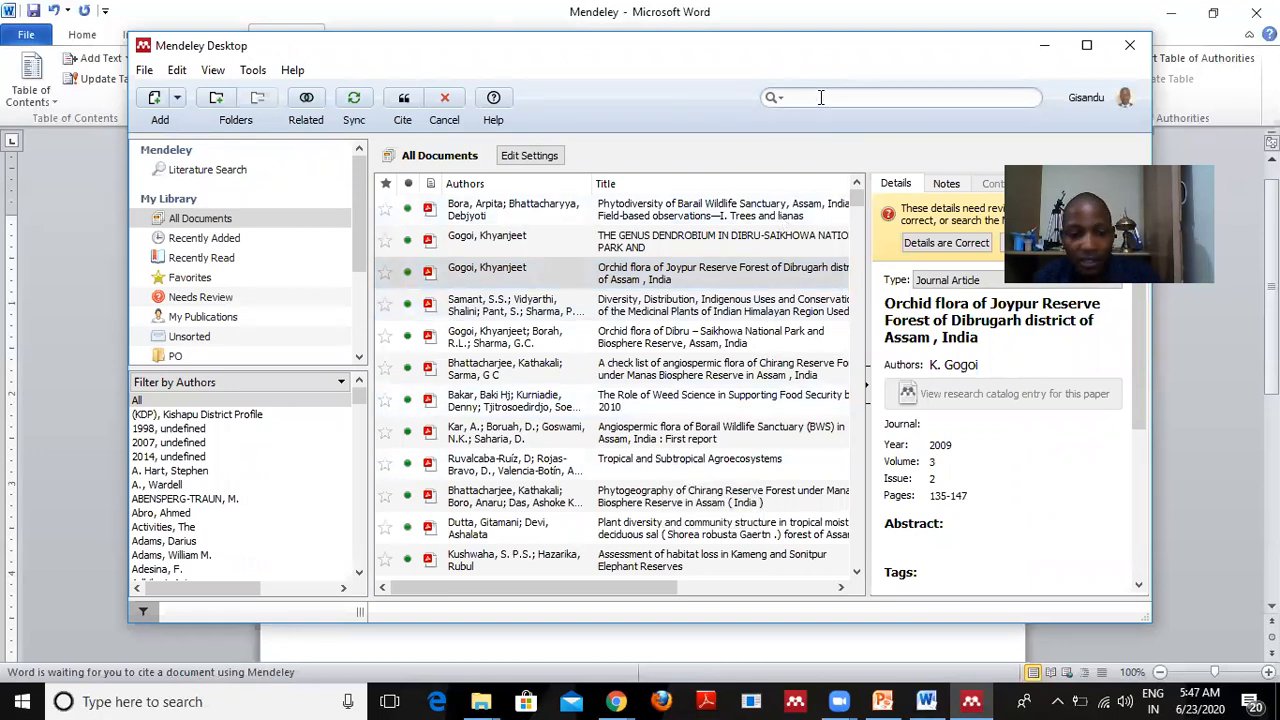
{"action": "type", "text": "rub"}
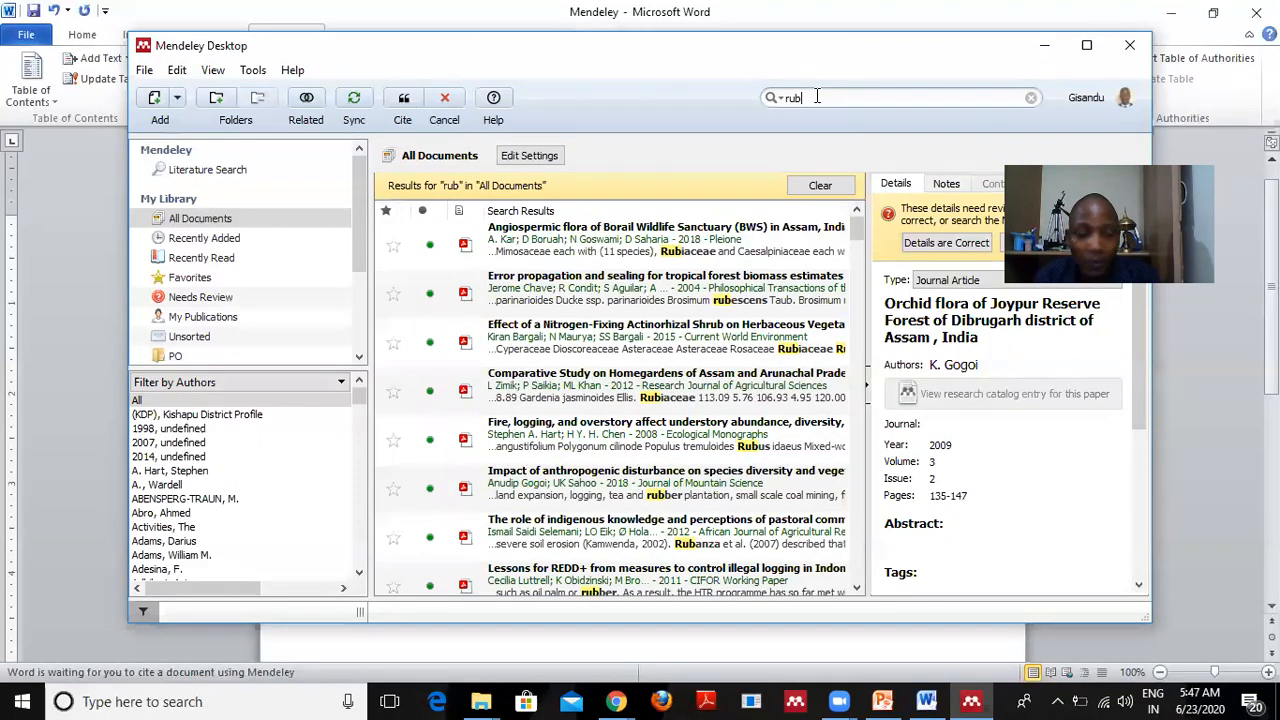
{"action": "type", "text": "an"}
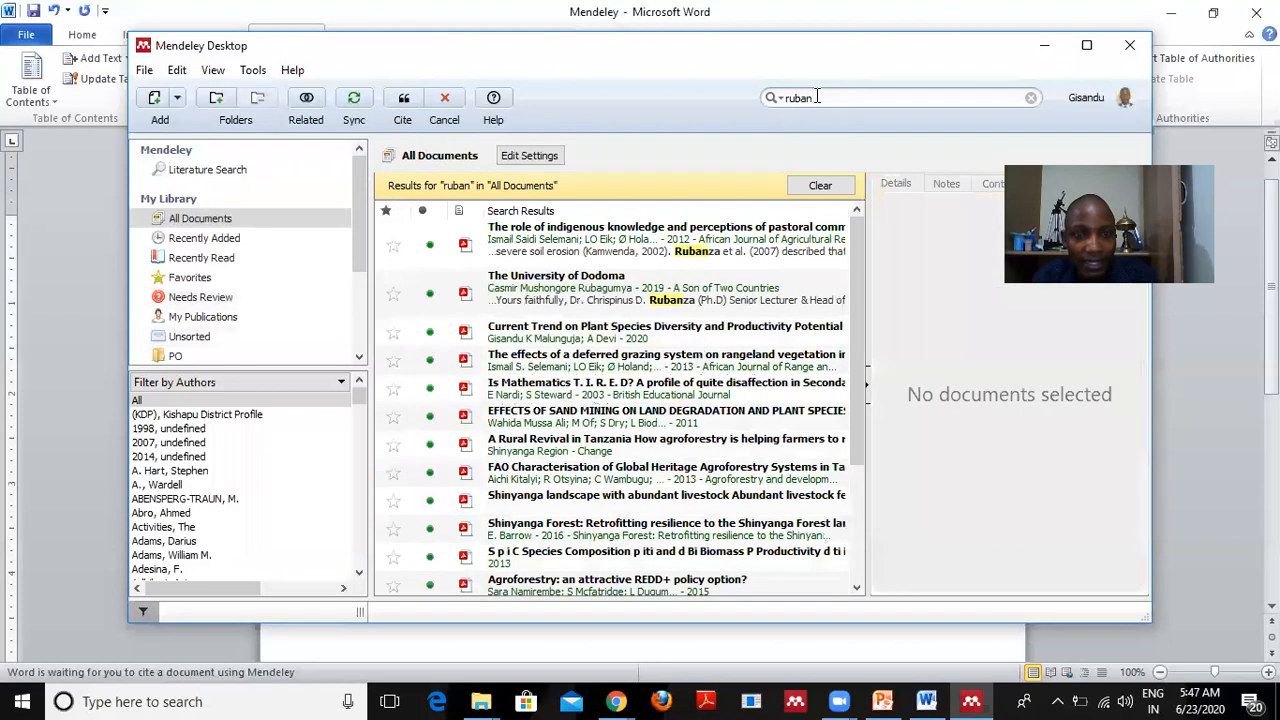
{"action": "type", "text": "za"}
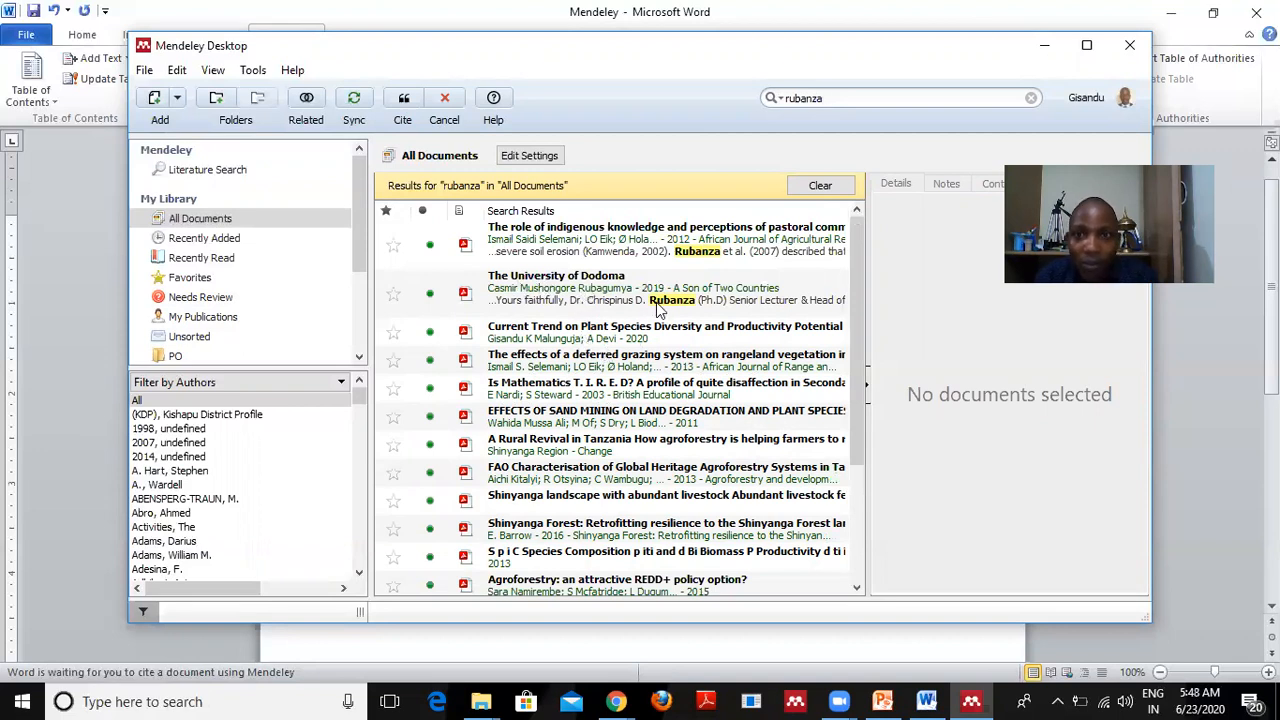
{"action": "type", "text": "e"}
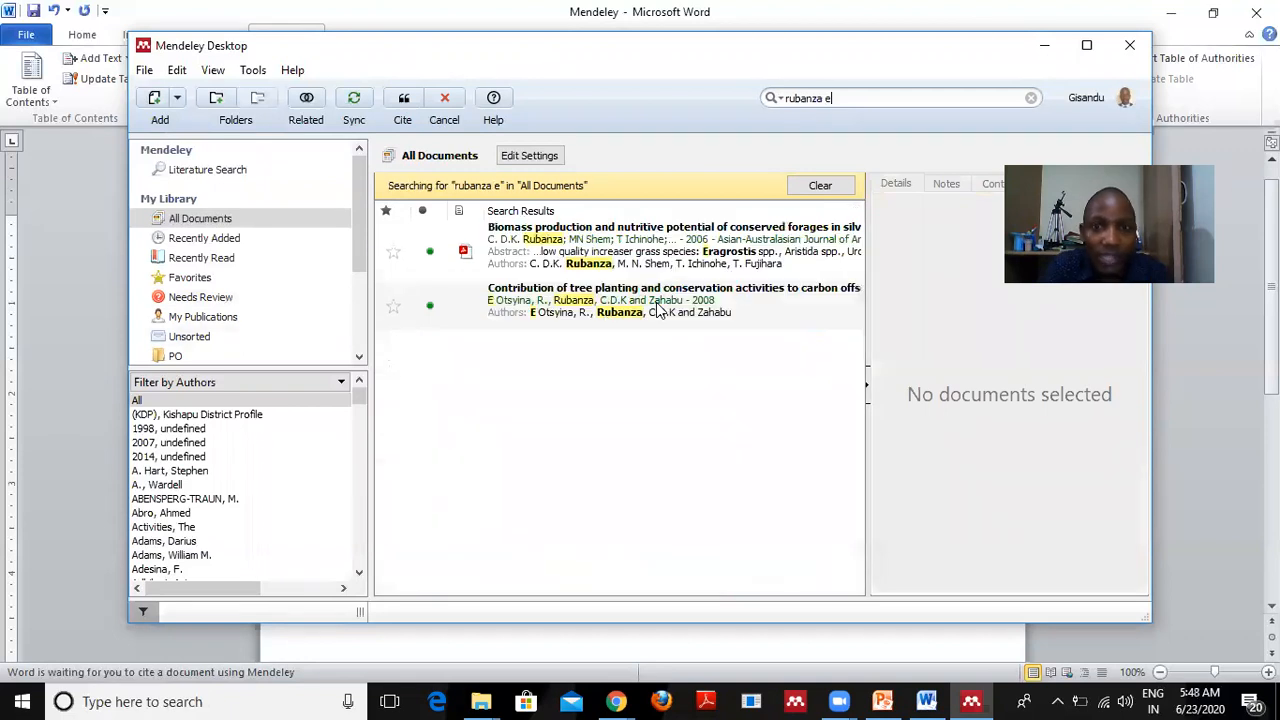
{"action": "type", "text": "t"}
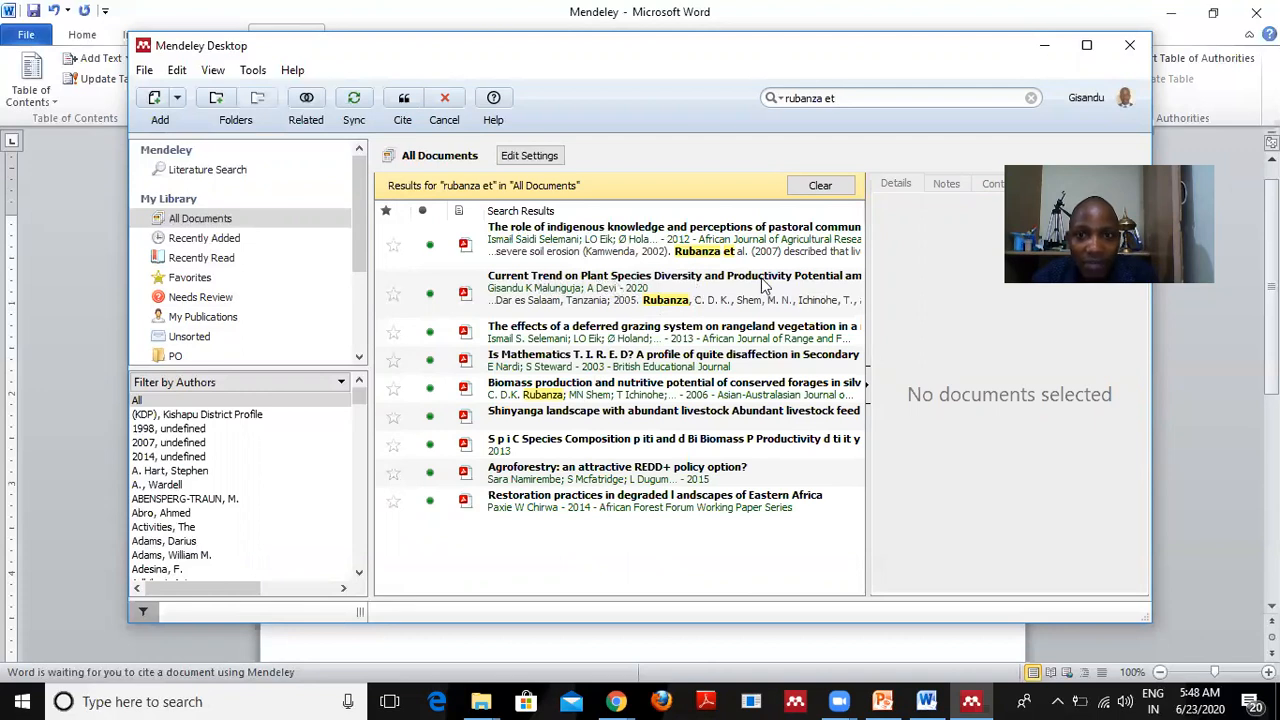
{"action": "left_click", "coordinate": [592, 290]}
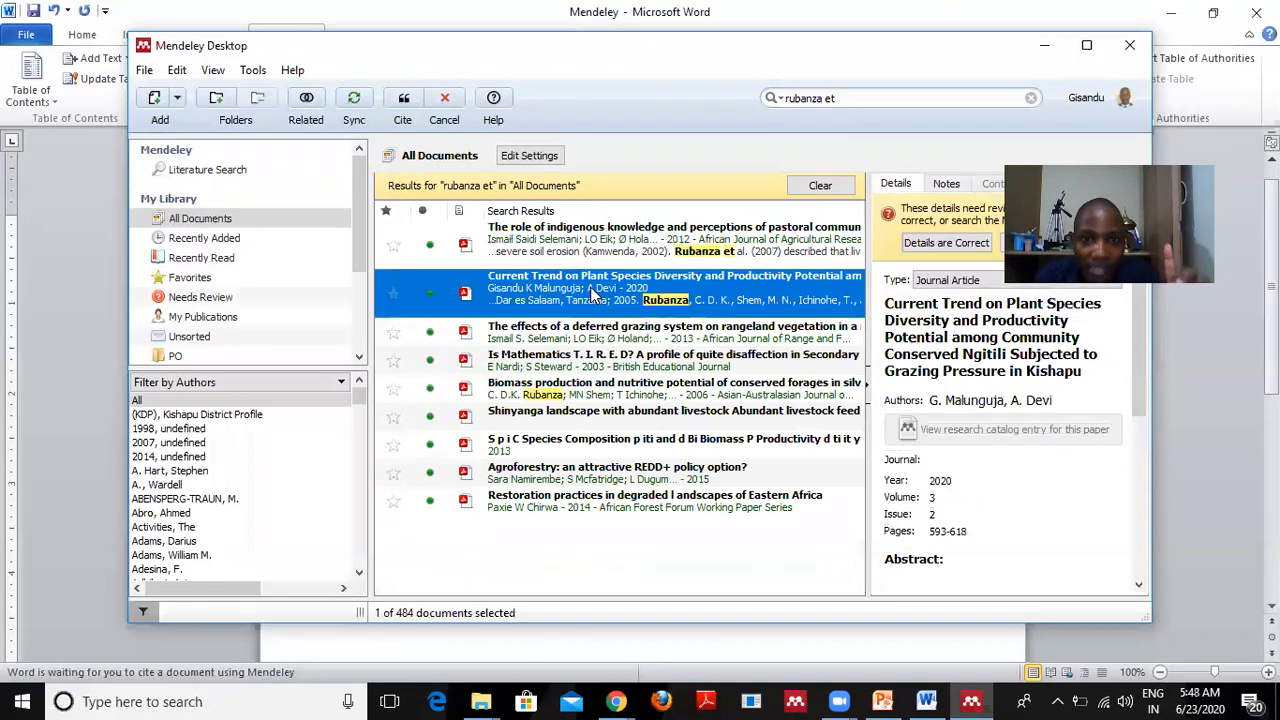
{"action": "left_click", "coordinate": [404, 100]}
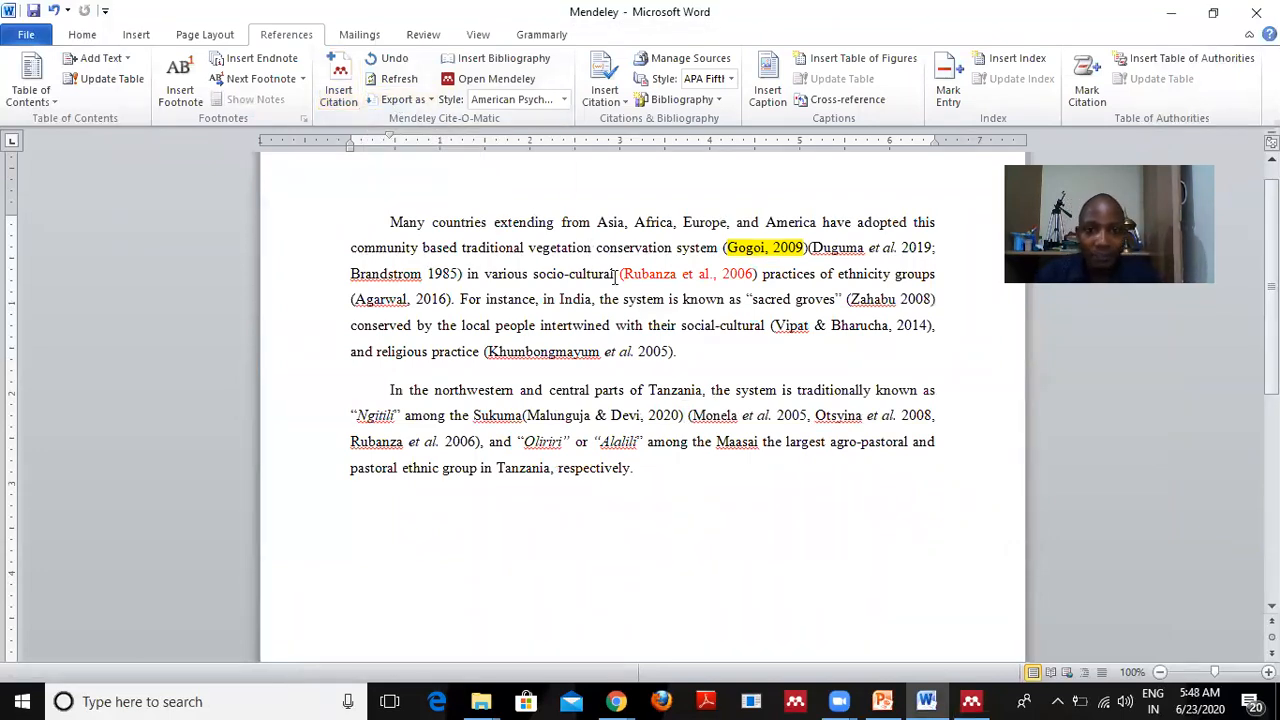
{"action": "left_click", "coordinate": [341, 95]}
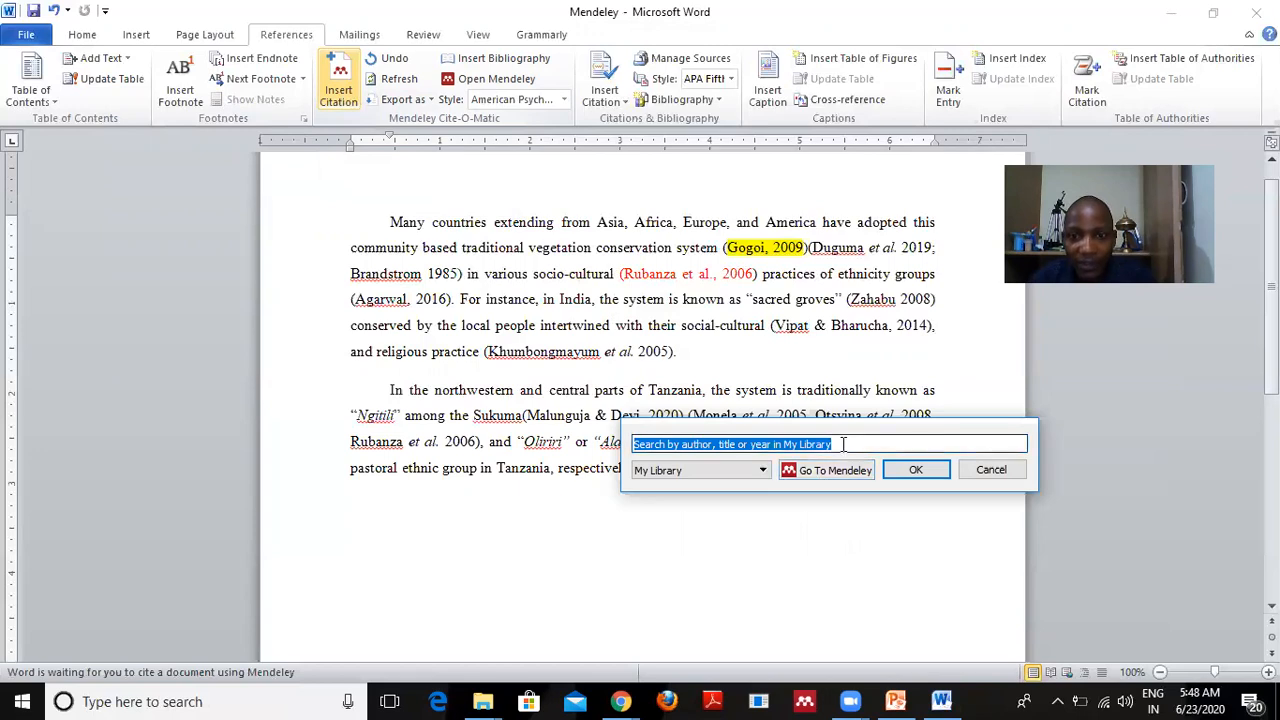
Insert the Axmanová et al. 2012 citation after the Malunguja & Devi one, then select both citations.
{"action": "type", "text": "ot"}
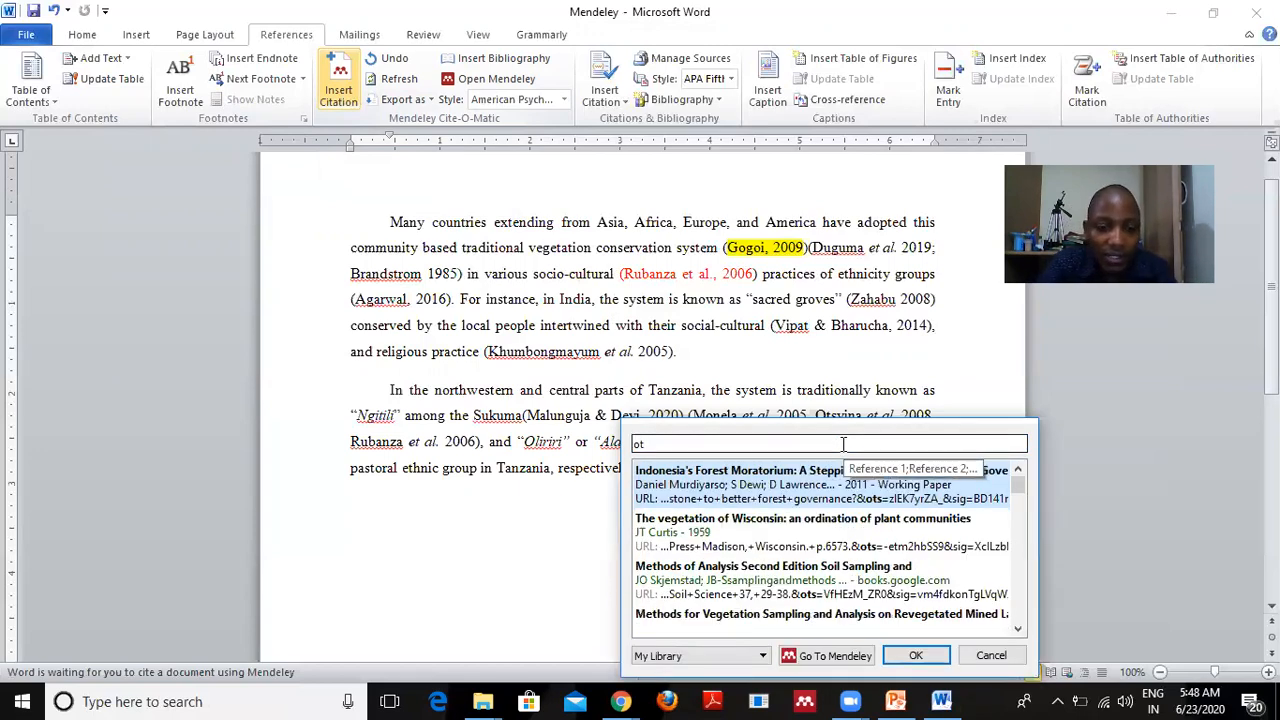
{"action": "type", "text": "y"}
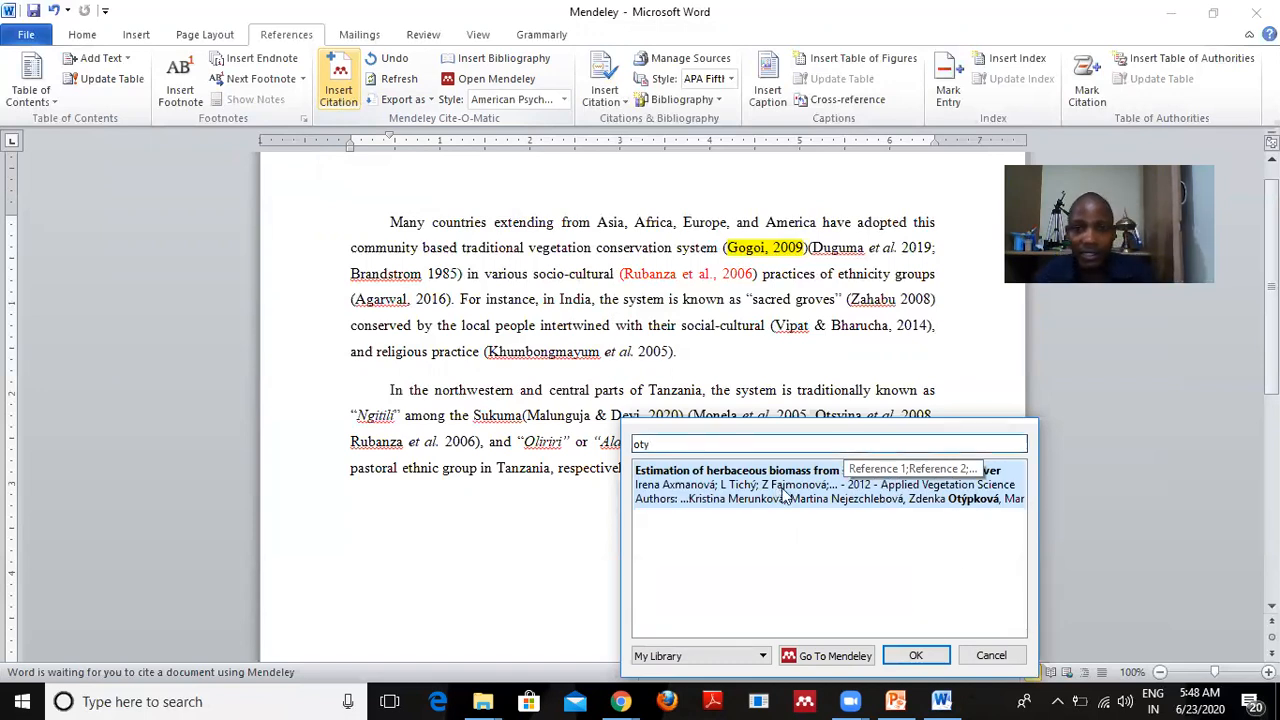
{"action": "left_click", "coordinate": [740, 485]}
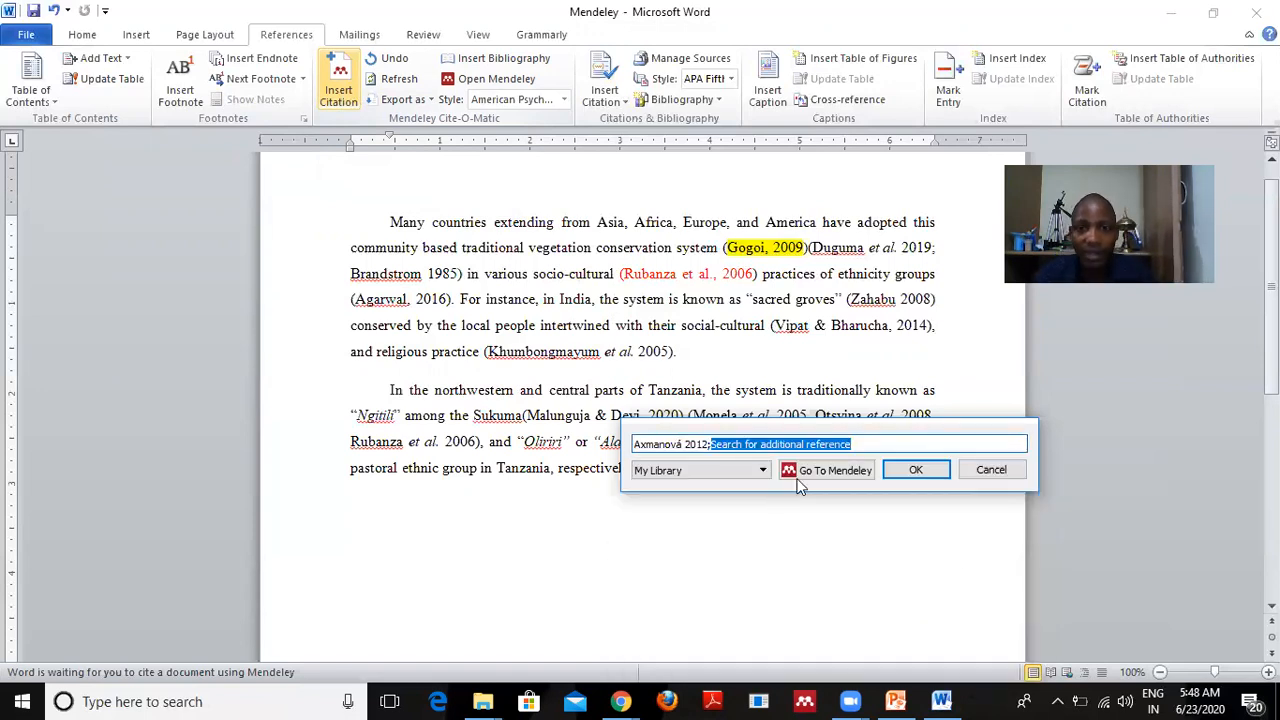
{"action": "left_click", "coordinate": [916, 471]}
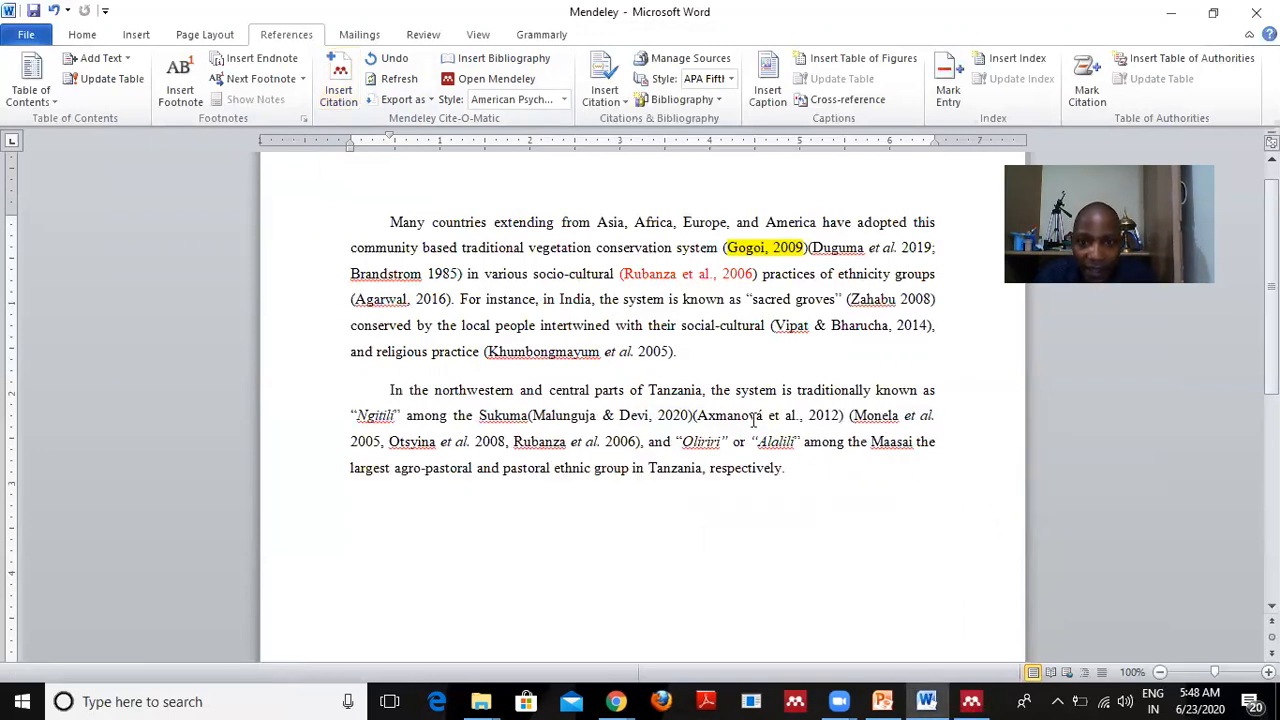
{"action": "double_click", "coordinate": [690, 412]}
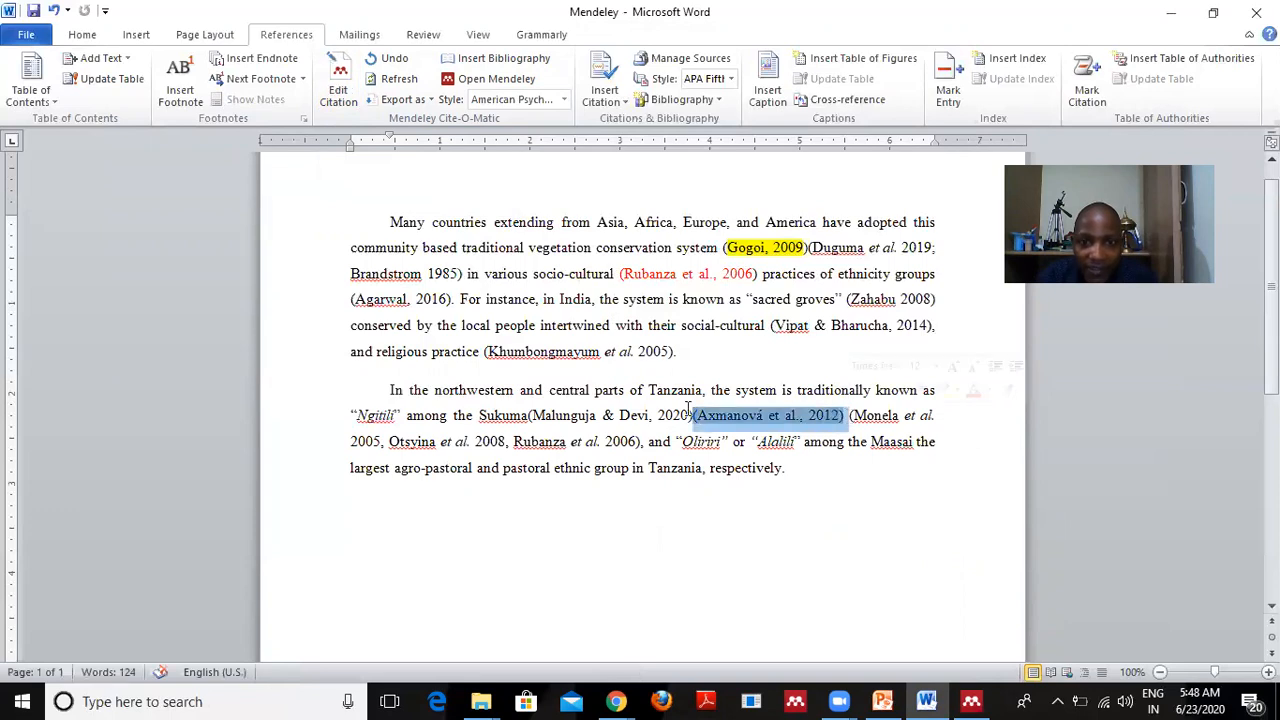
{"action": "left_click_drag", "start_coordinate": [535, 416], "coordinate": [698, 415]}
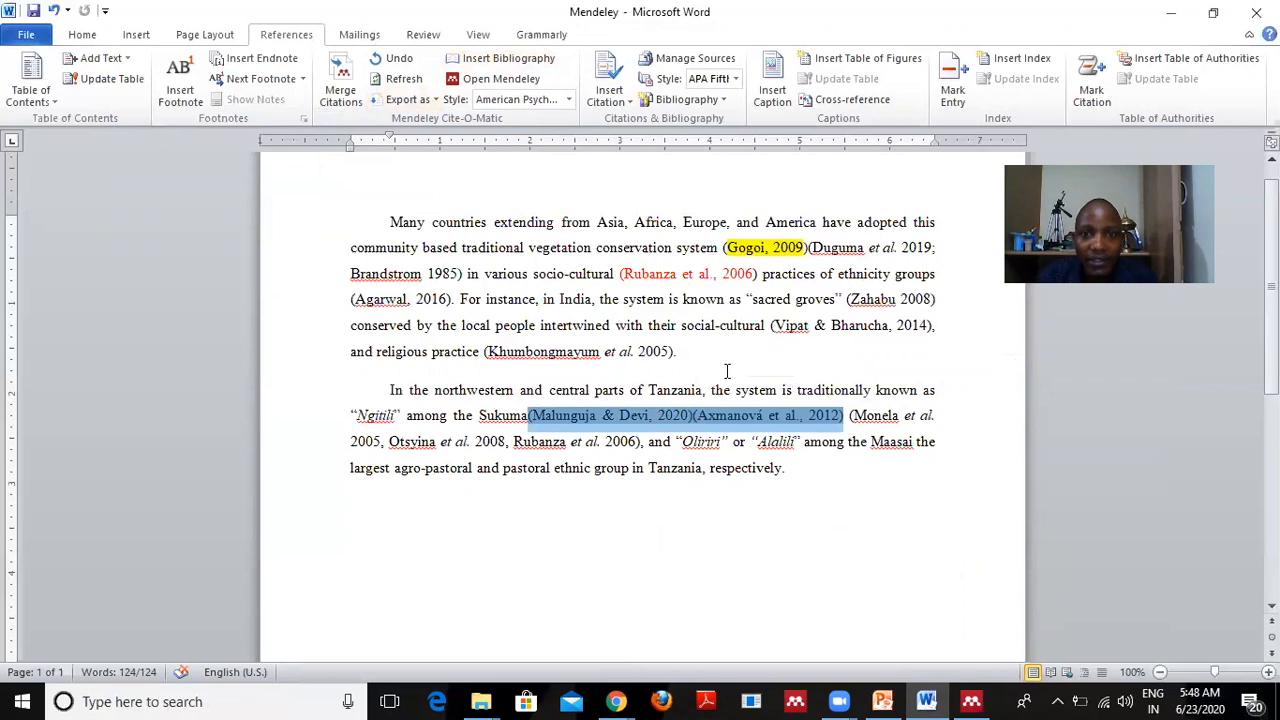
{"action": "left_click", "coordinate": [83, 34]}
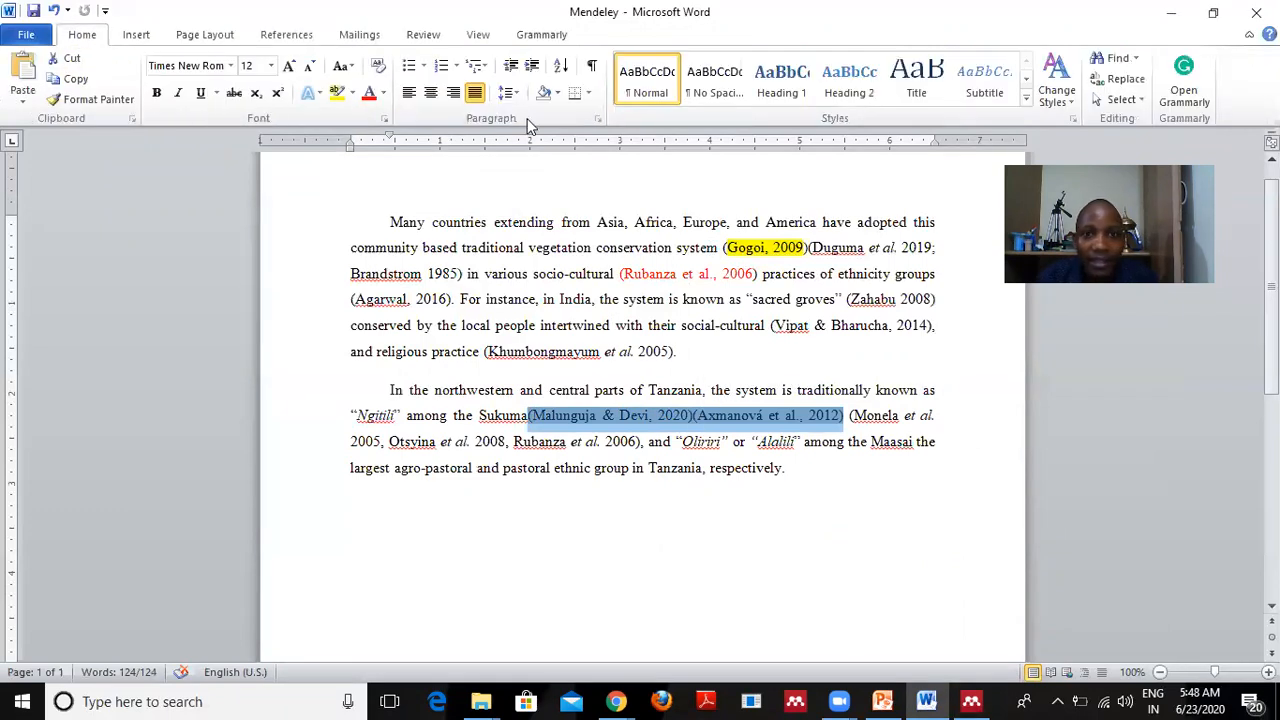
Highlight (Malunguja & Devi, 2020) and (Axmanová et al., 2012) in yellow.
{"action": "left_click", "coordinate": [337, 93]}
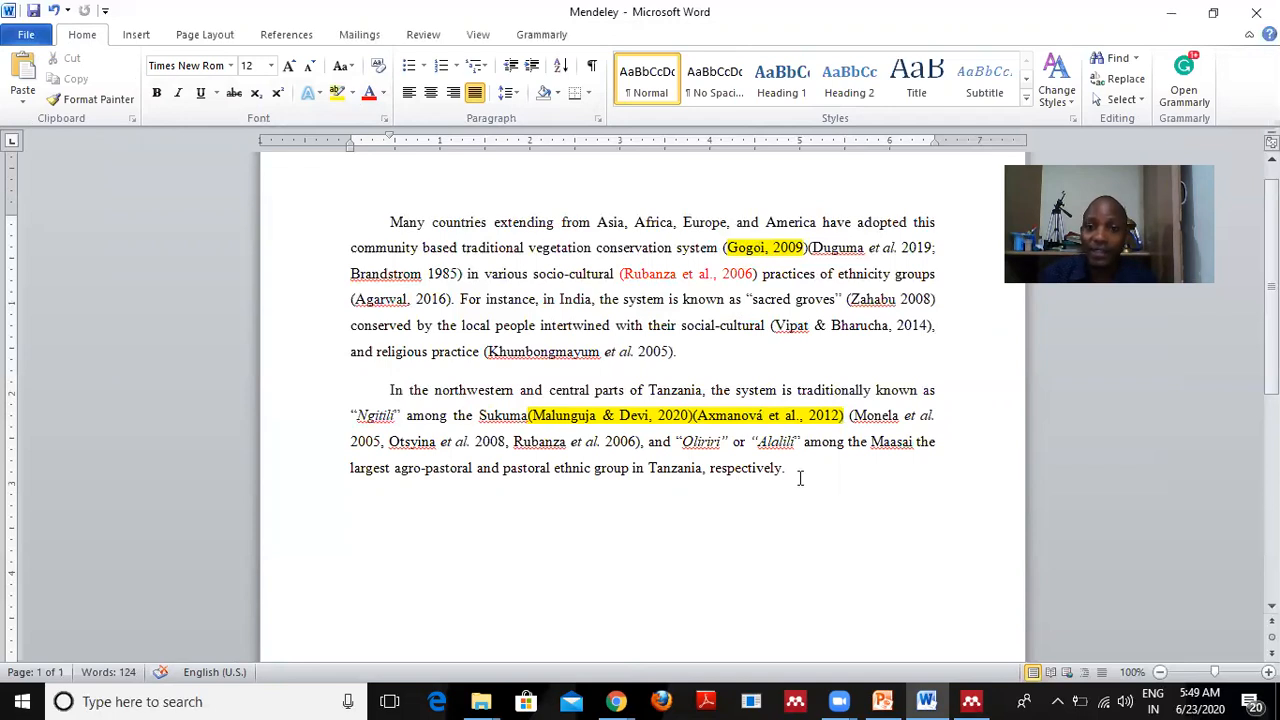
{"action": "scroll", "coordinate": [543, 498], "scroll_direction": "down", "scroll_amount": 1}
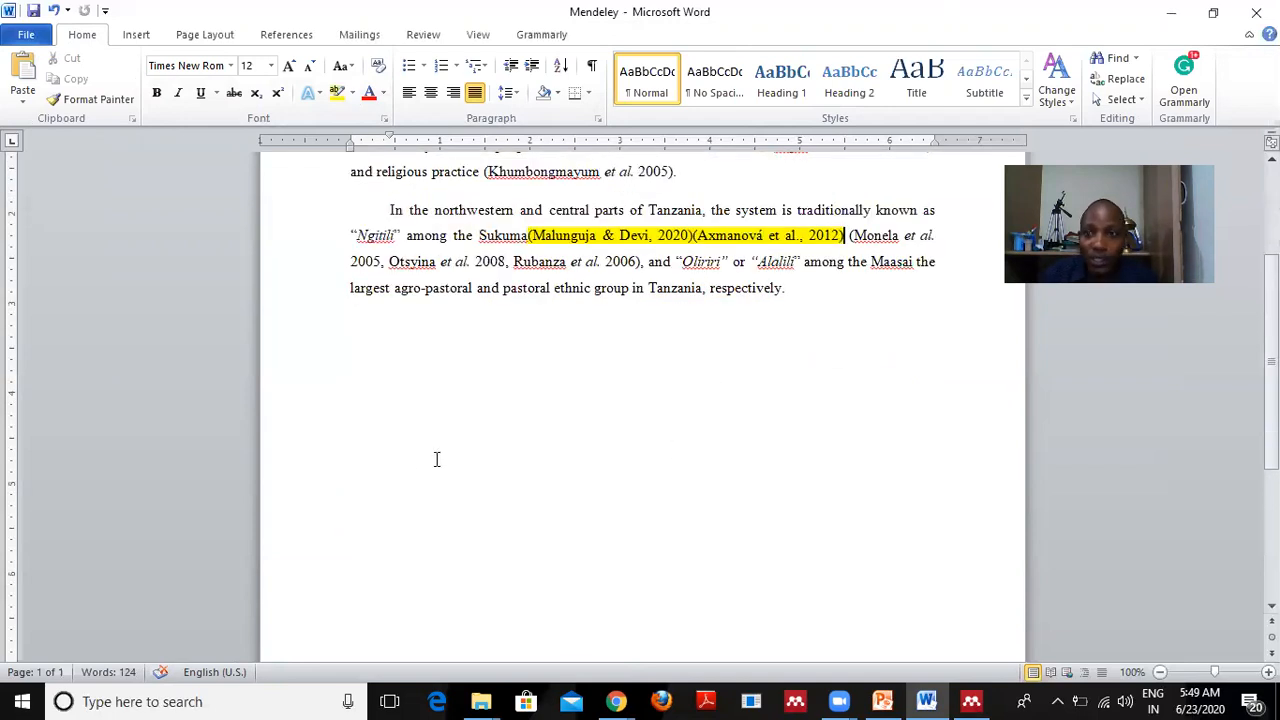
{"action": "scroll", "coordinate": [600, 510], "scroll_direction": "up", "scroll_amount": 1}
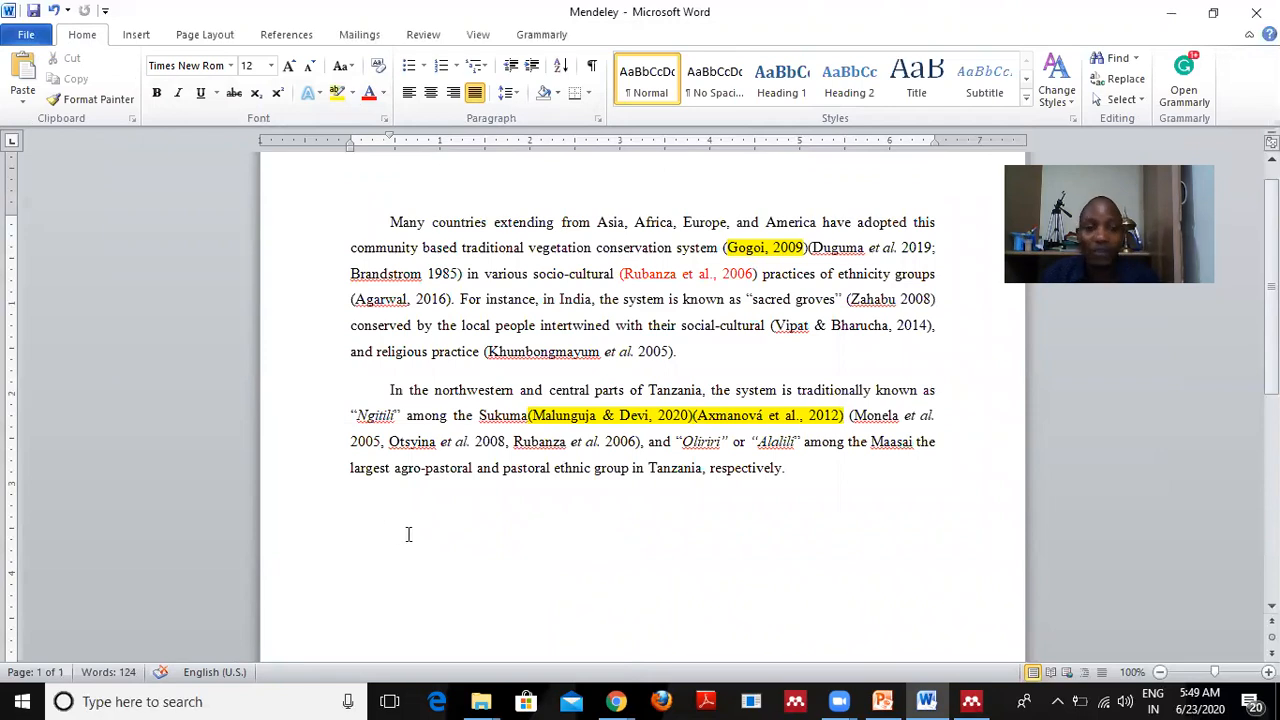
Add a new line reading 'References' below the second paragraph.
{"action": "left_click", "coordinate": [370, 525]}
{"action": "left_click", "coordinate": [808, 472]}
{"action": "key", "text": "Return"}
{"action": "key", "text": "Return"}
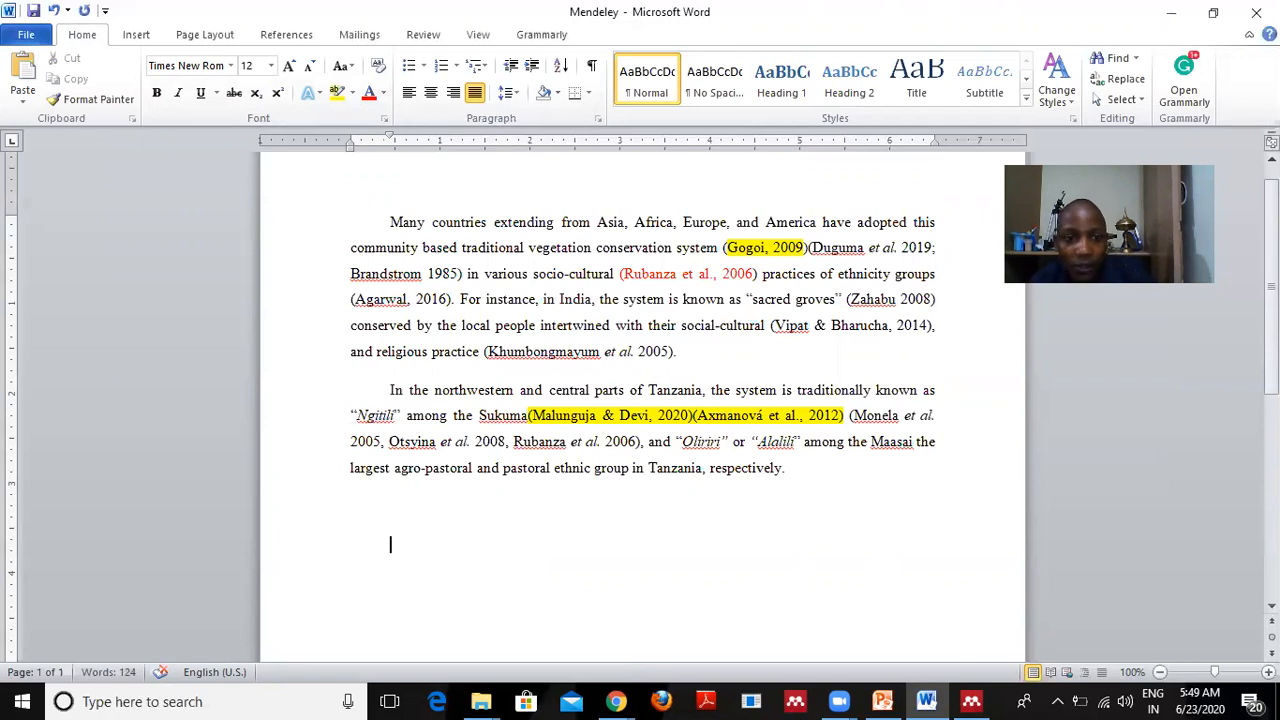
{"action": "type", "text": "references"}
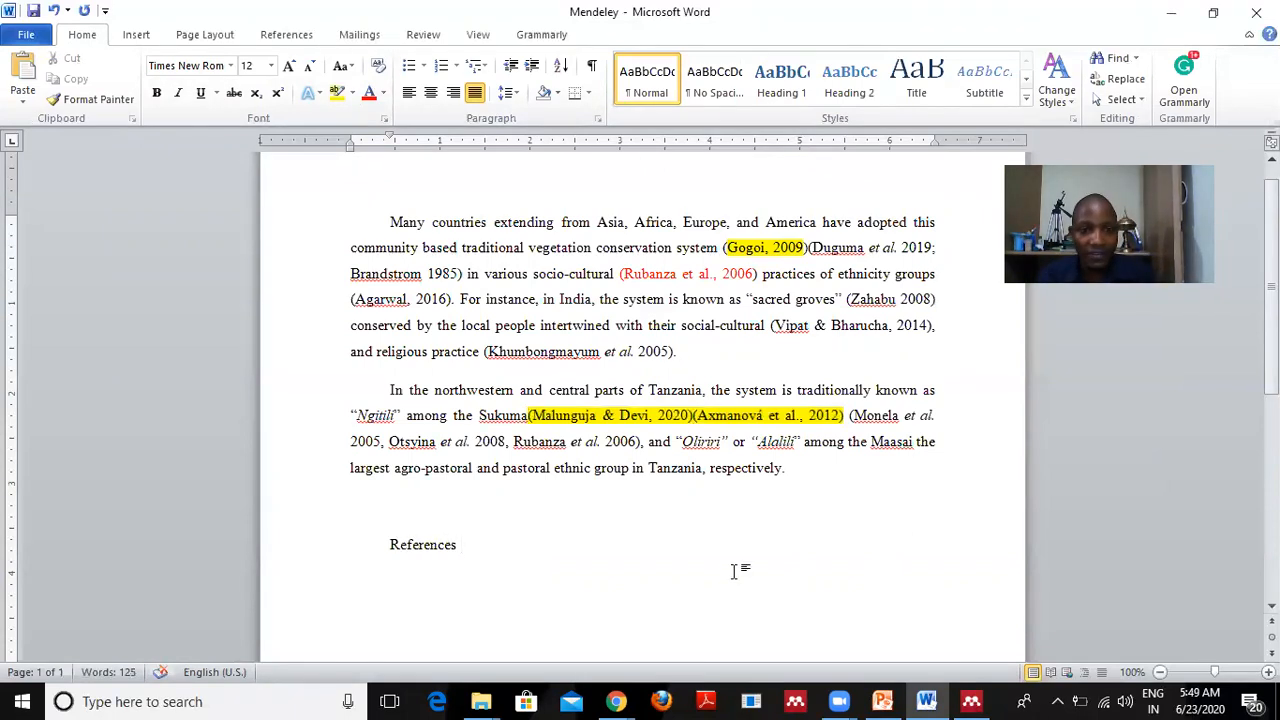
Make the References heading bold and add an empty line beneath it.
{"action": "left_click_drag", "start_coordinate": [480, 540], "coordinate": [380, 546]}
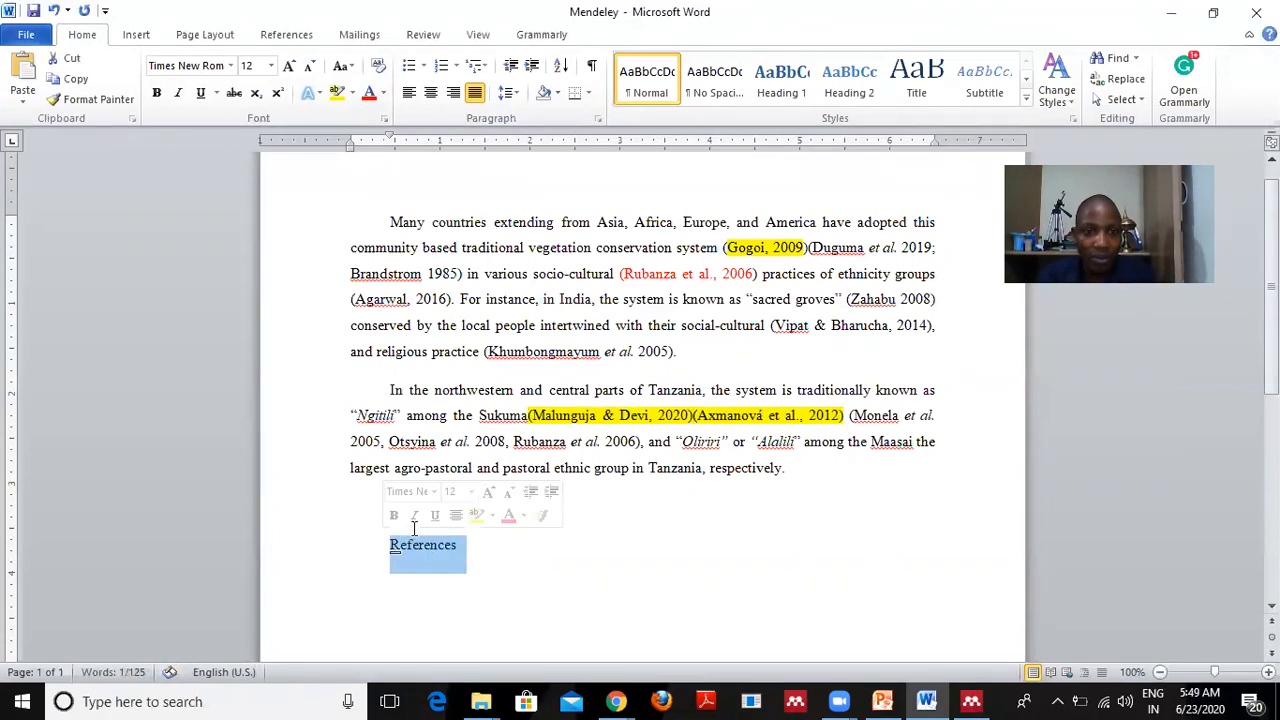
{"action": "left_click", "coordinate": [393, 515]}
{"action": "left_click", "coordinate": [453, 552]}
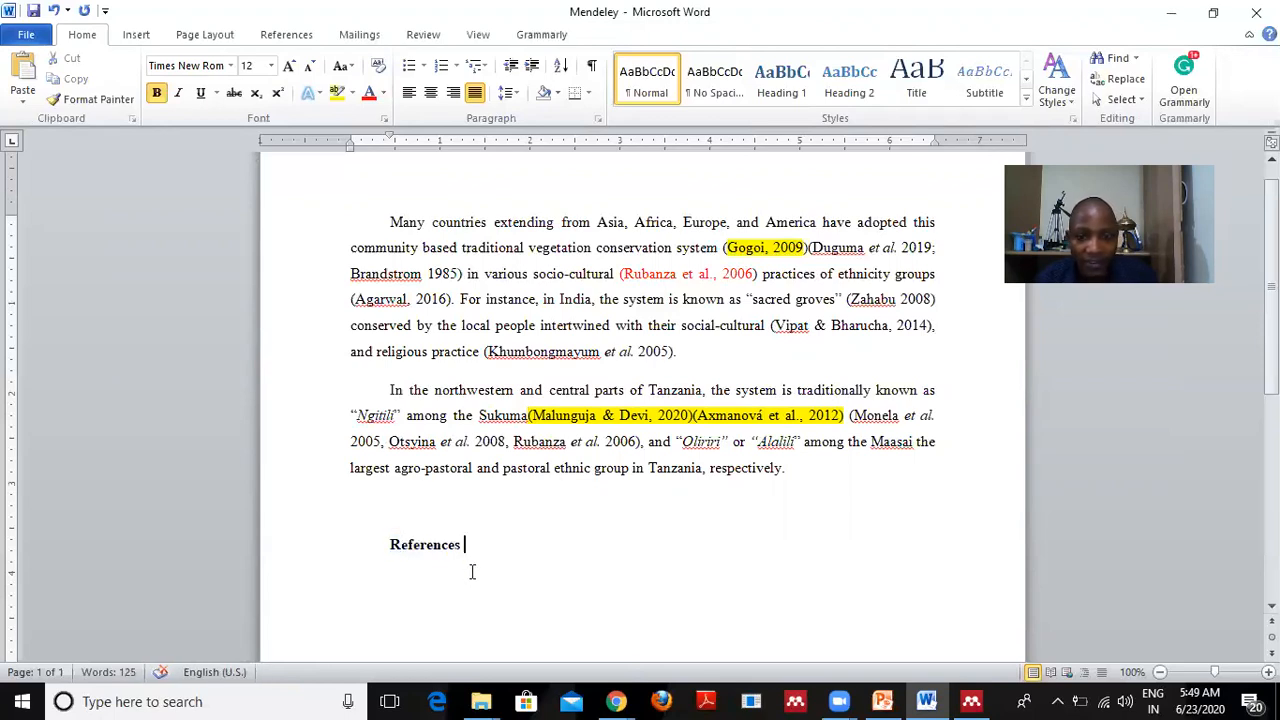
{"action": "key", "text": "Return"}
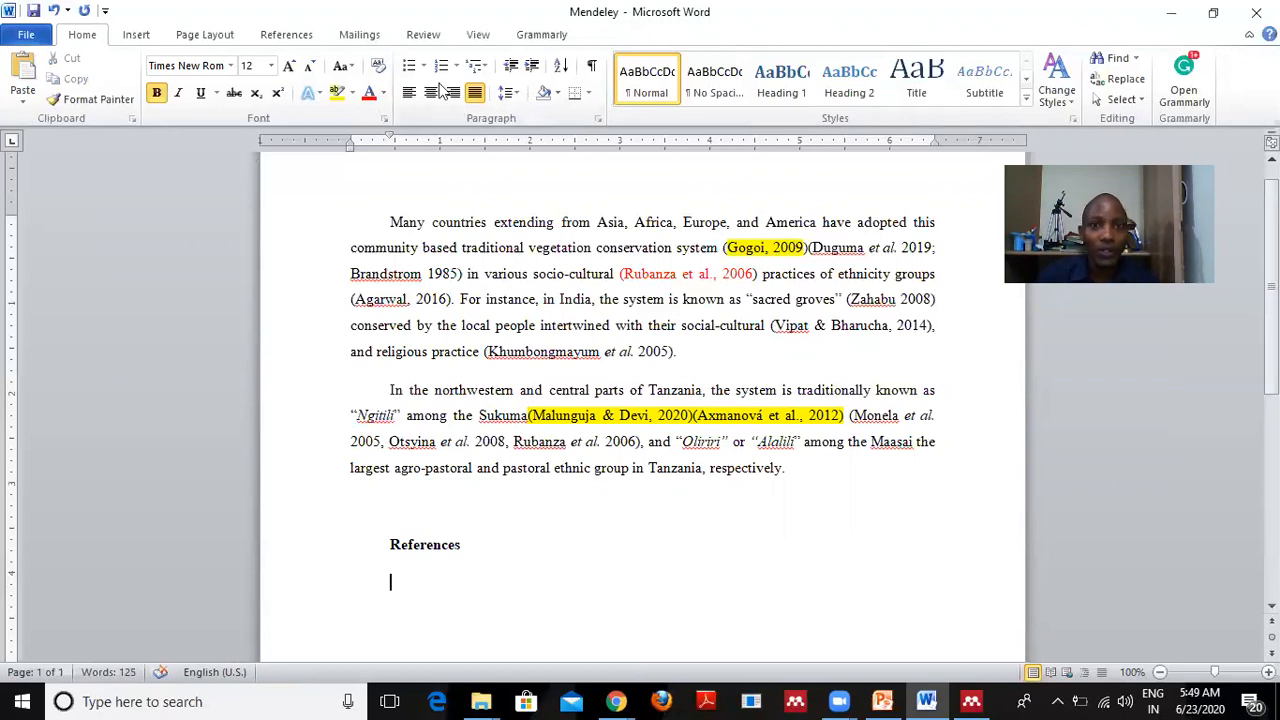
{"action": "left_click", "coordinate": [298, 38]}
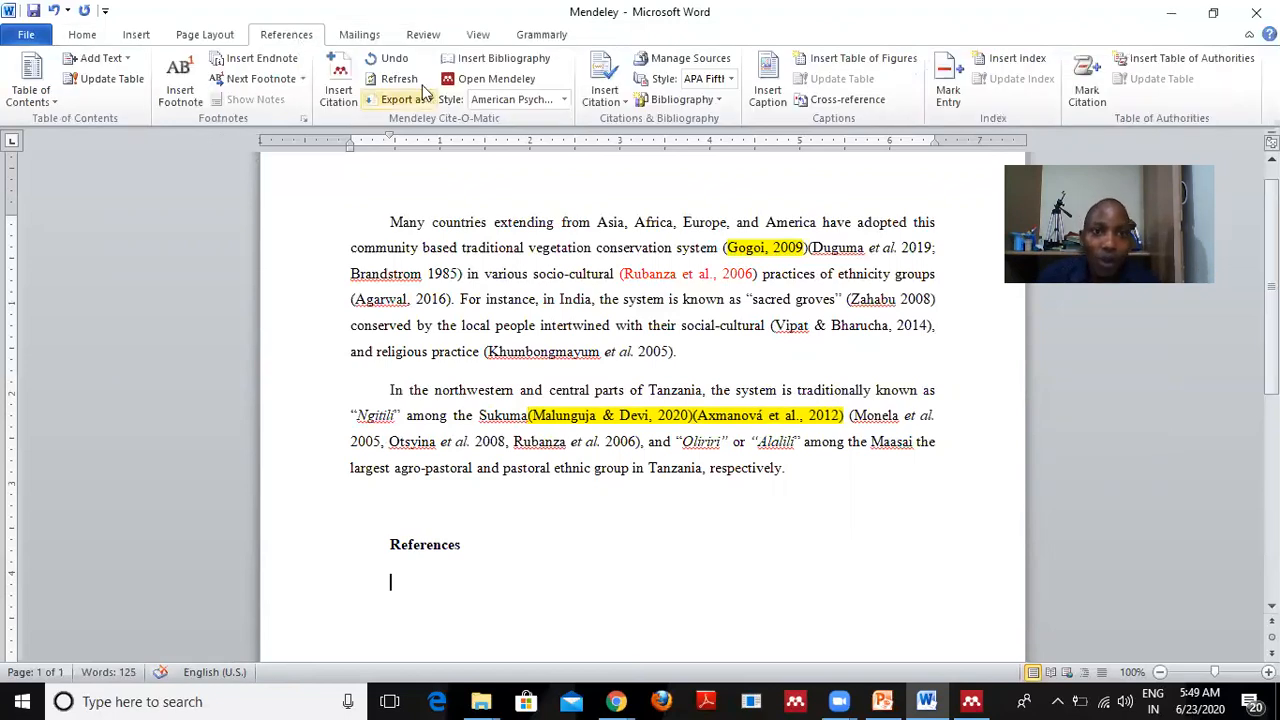
Insert the Mendeley bibliography under References and review the four APA entries.
{"action": "left_click", "coordinate": [505, 60]}
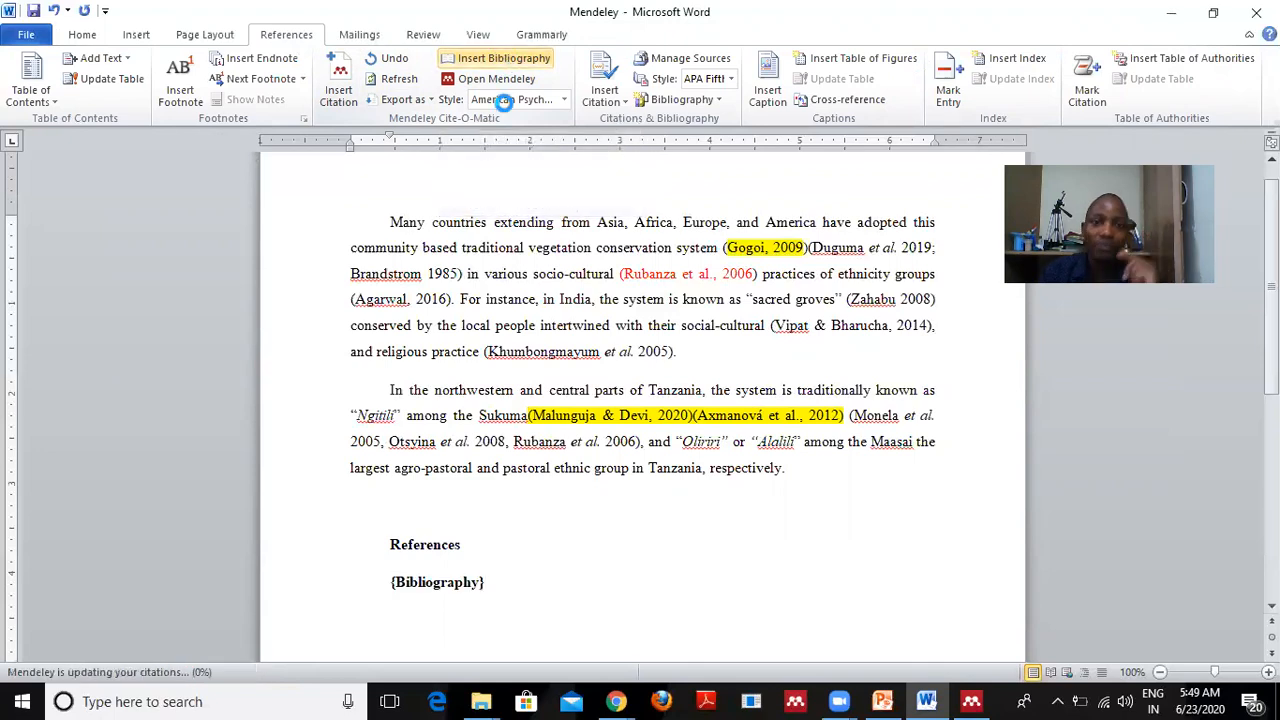
{"action": "scroll", "coordinate": [547, 562], "scroll_direction": "down", "scroll_amount": 3}
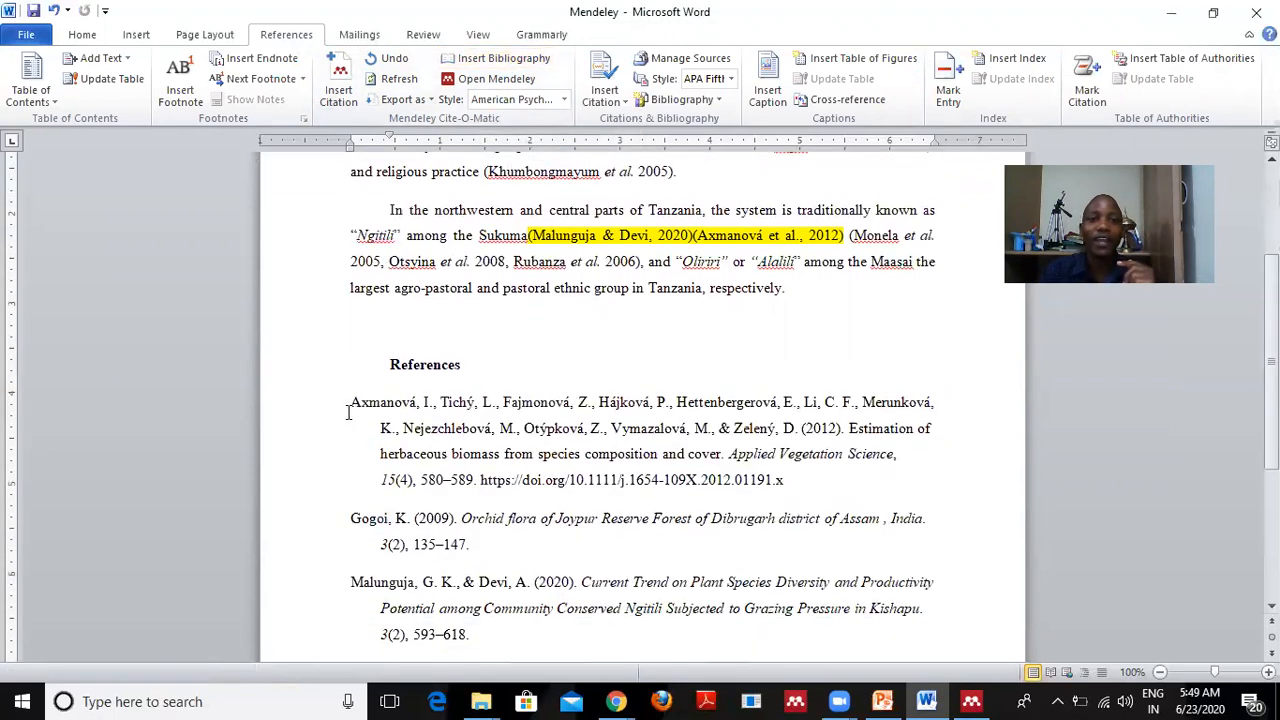
{"action": "scroll", "coordinate": [355, 408], "scroll_direction": "down", "scroll_amount": 1}
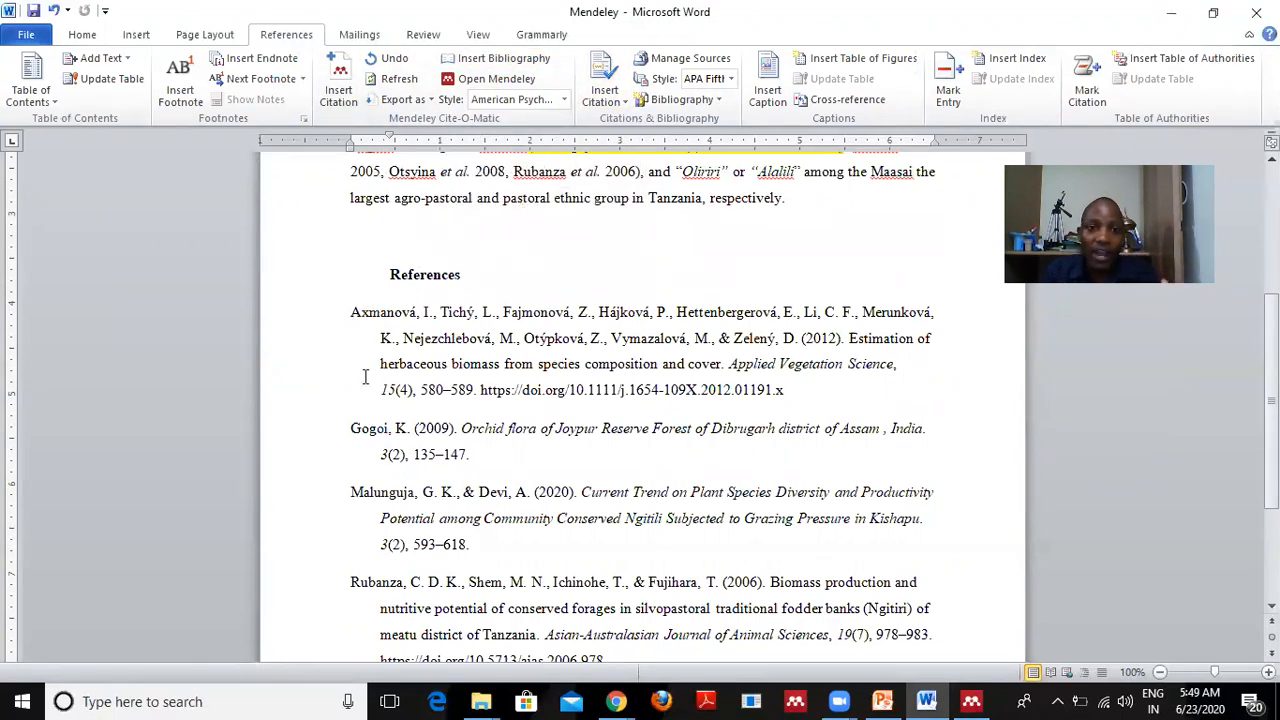
{"action": "scroll", "coordinate": [392, 372], "scroll_direction": "down", "scroll_amount": 3}
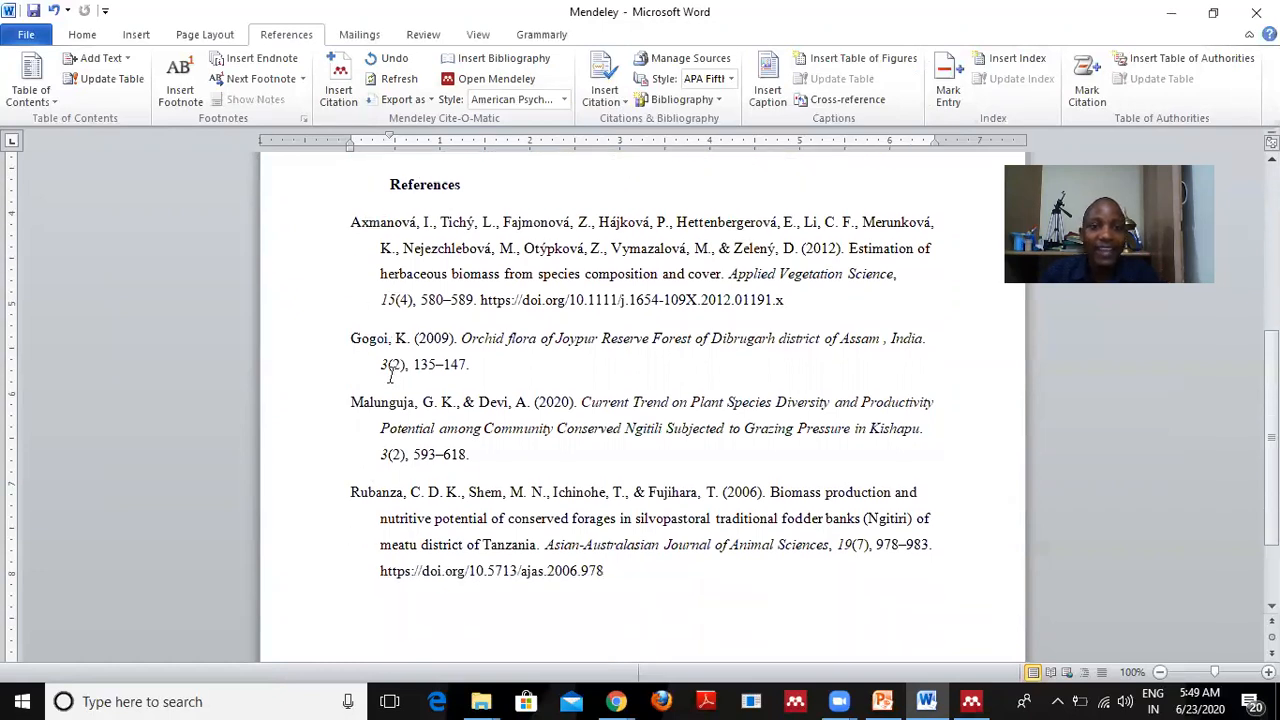
{"action": "scroll", "coordinate": [366, 440], "scroll_direction": "up", "scroll_amount": 2}
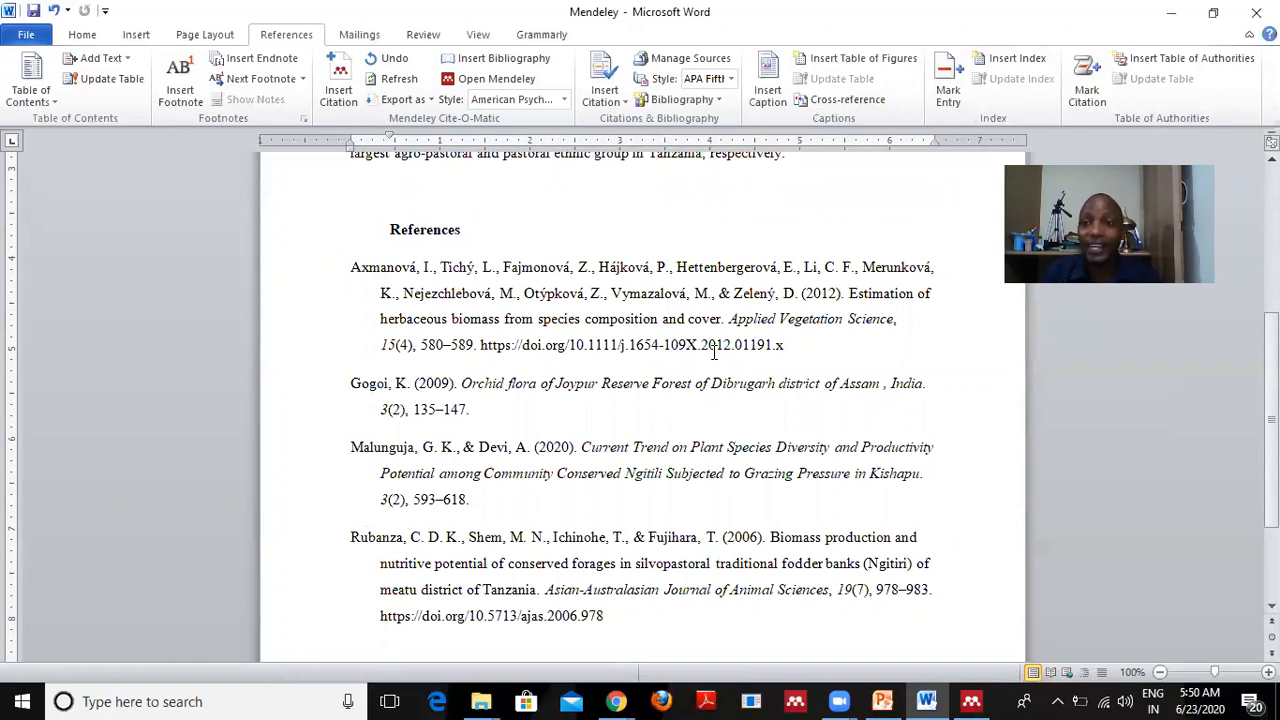
{"action": "scroll", "coordinate": [489, 338], "scroll_direction": "up", "scroll_amount": 2}
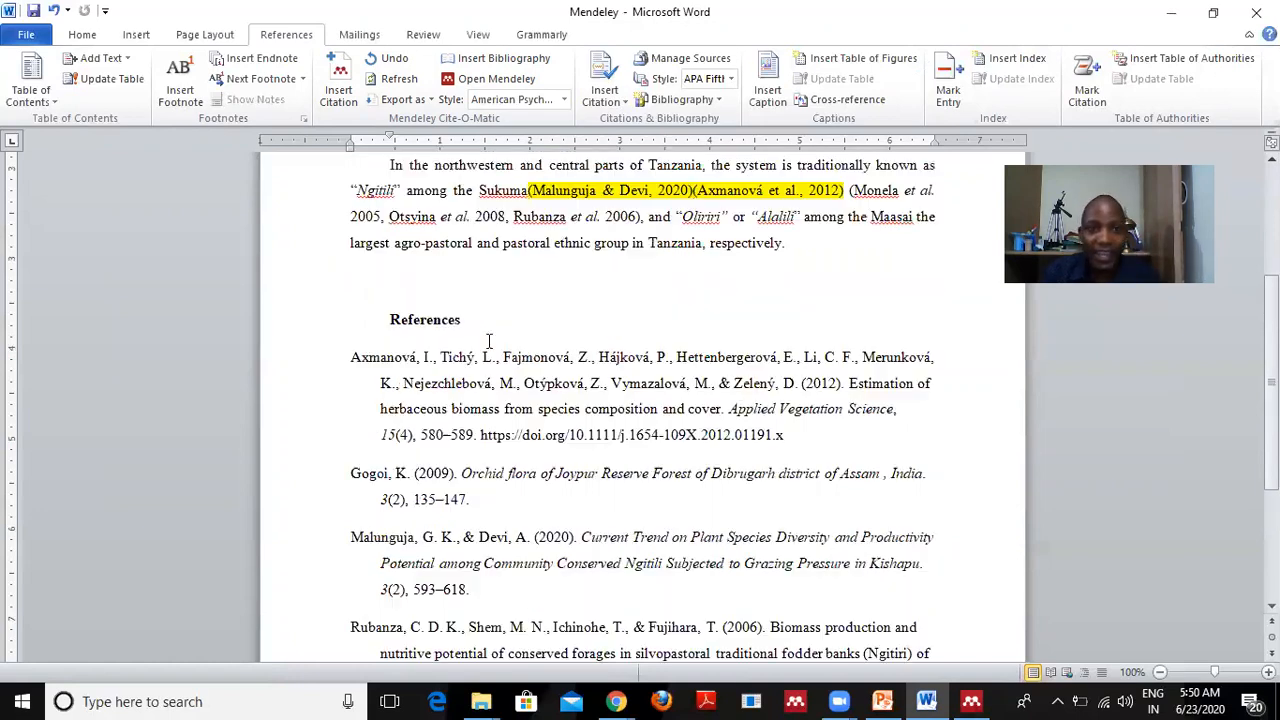
{"action": "scroll", "coordinate": [487, 340], "scroll_direction": "down", "scroll_amount": 1}
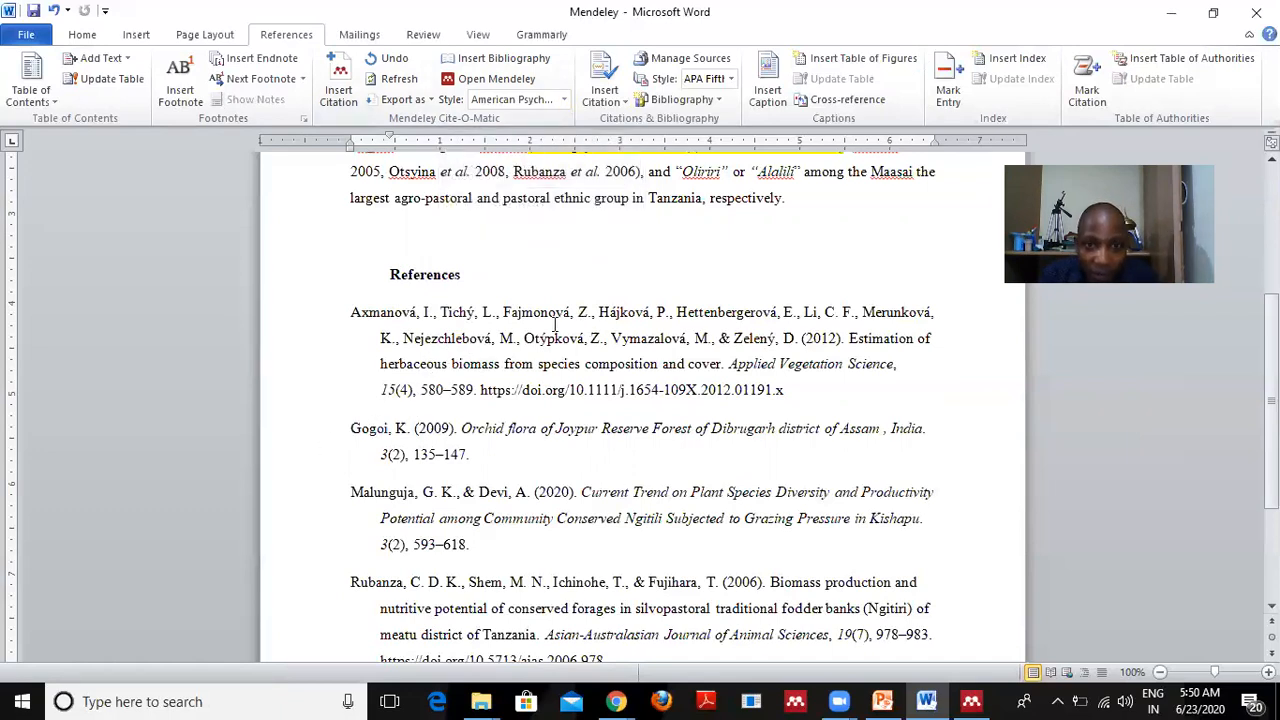
Highlight 'Gogoi, K. (2009).' in the reference list in yellow.
{"action": "left_click_drag", "start_coordinate": [352, 428], "coordinate": [455, 431]}
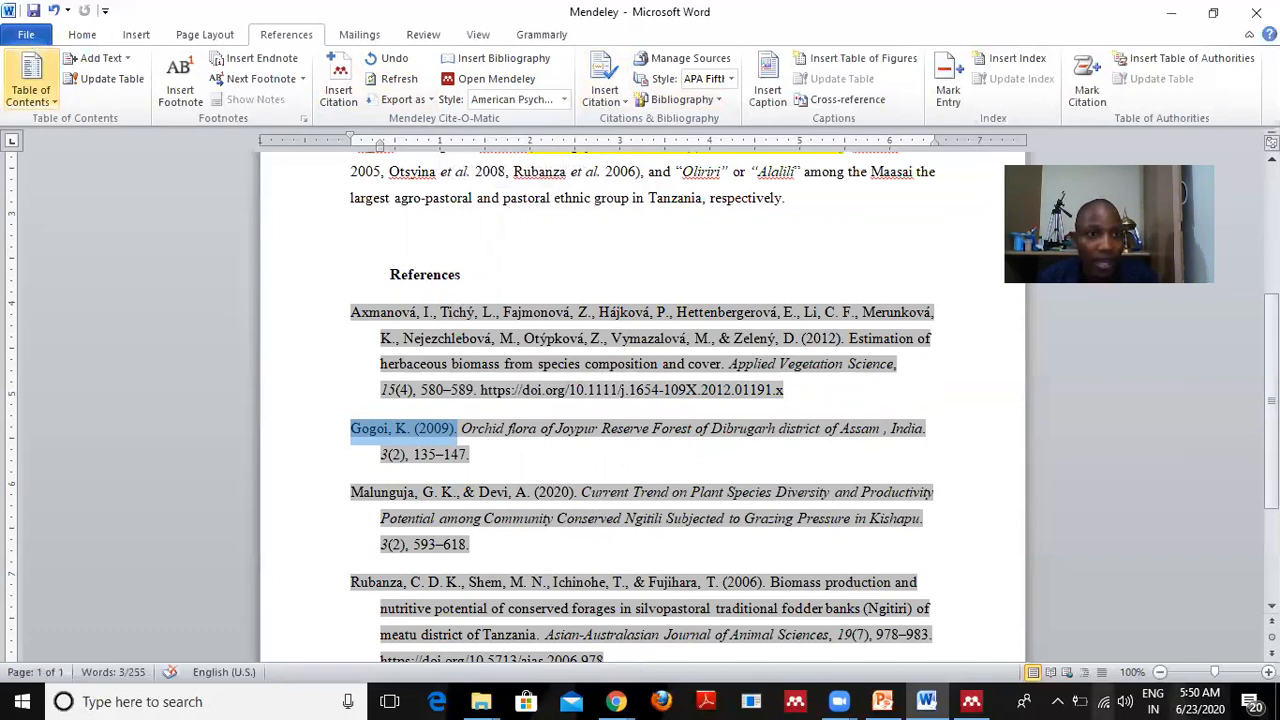
{"action": "left_click", "coordinate": [83, 37]}
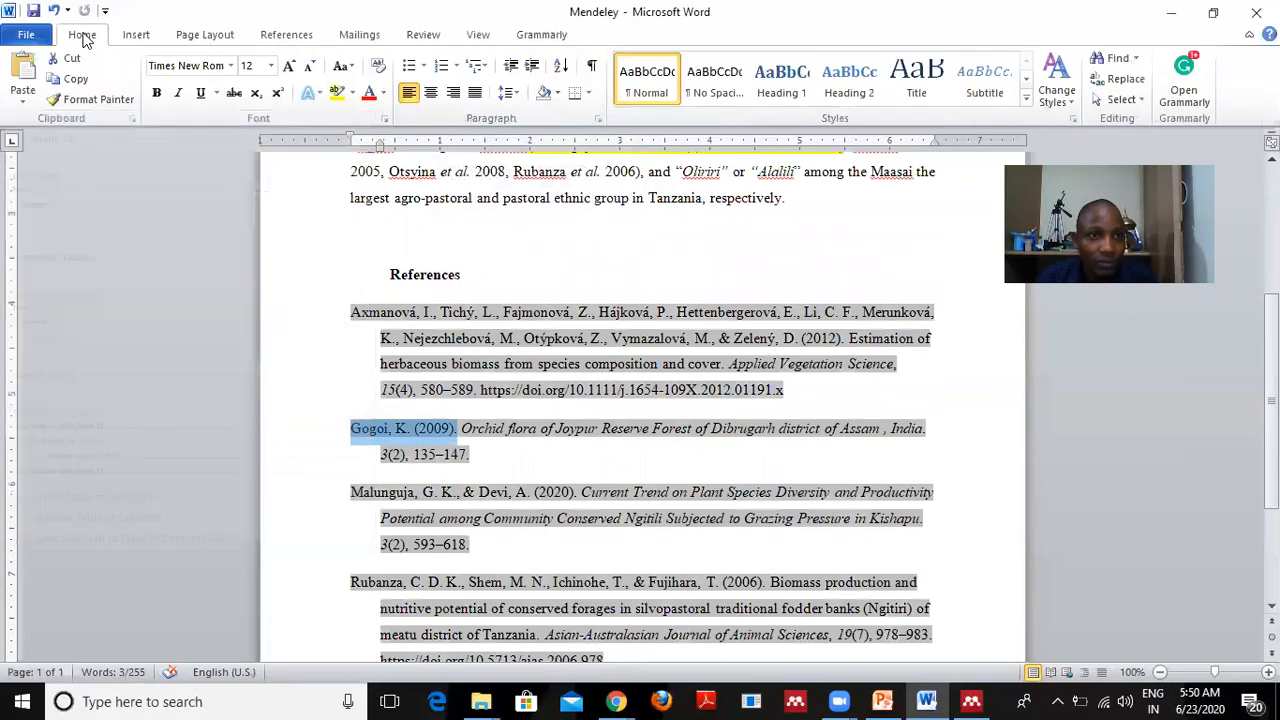
{"action": "left_click", "coordinate": [337, 92]}
{"action": "left_click", "coordinate": [458, 428]}
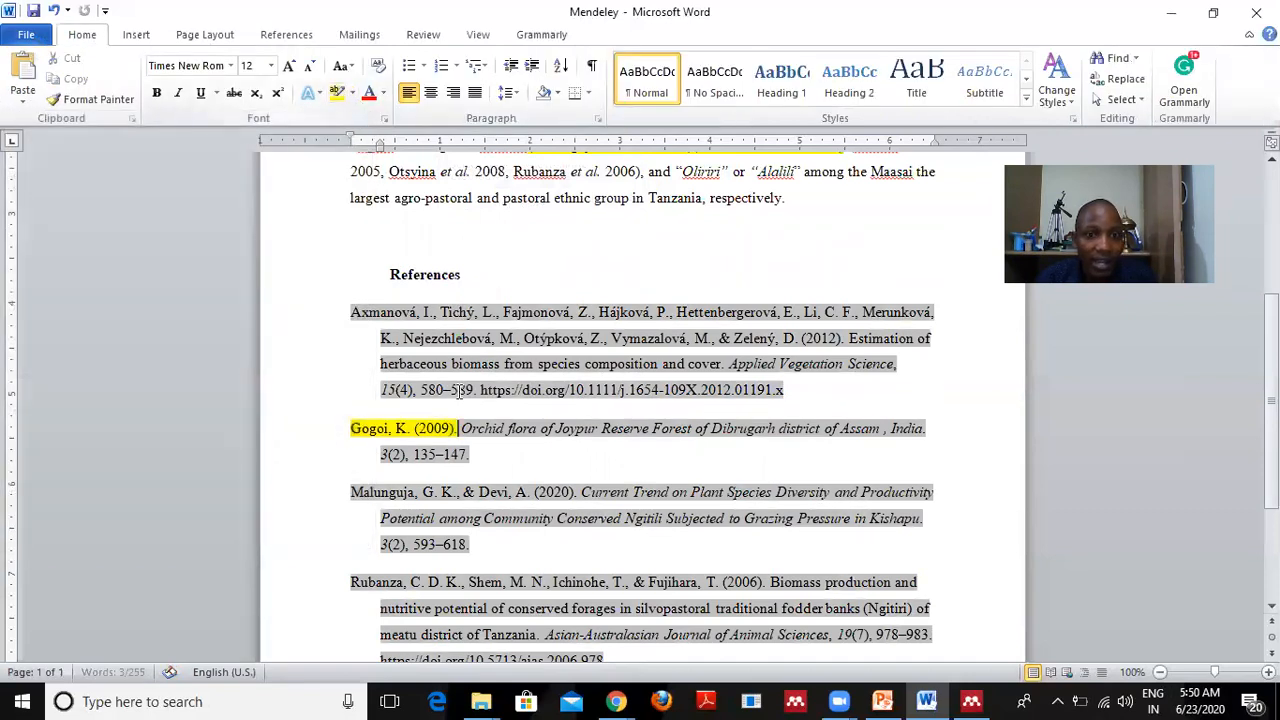
{"action": "left_click", "coordinate": [298, 40]}
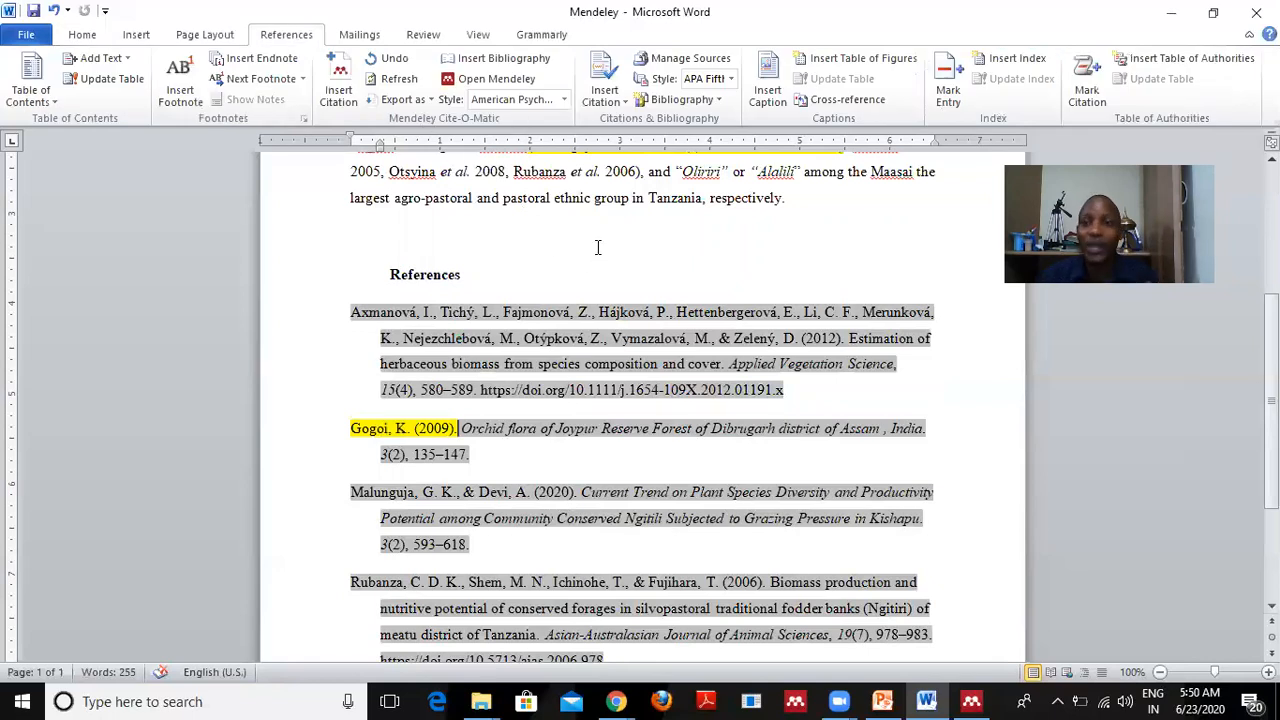
Switch the Mendeley citation style from APA to IEEE, numbering references [1]–[4].
{"action": "left_click", "coordinate": [565, 101]}
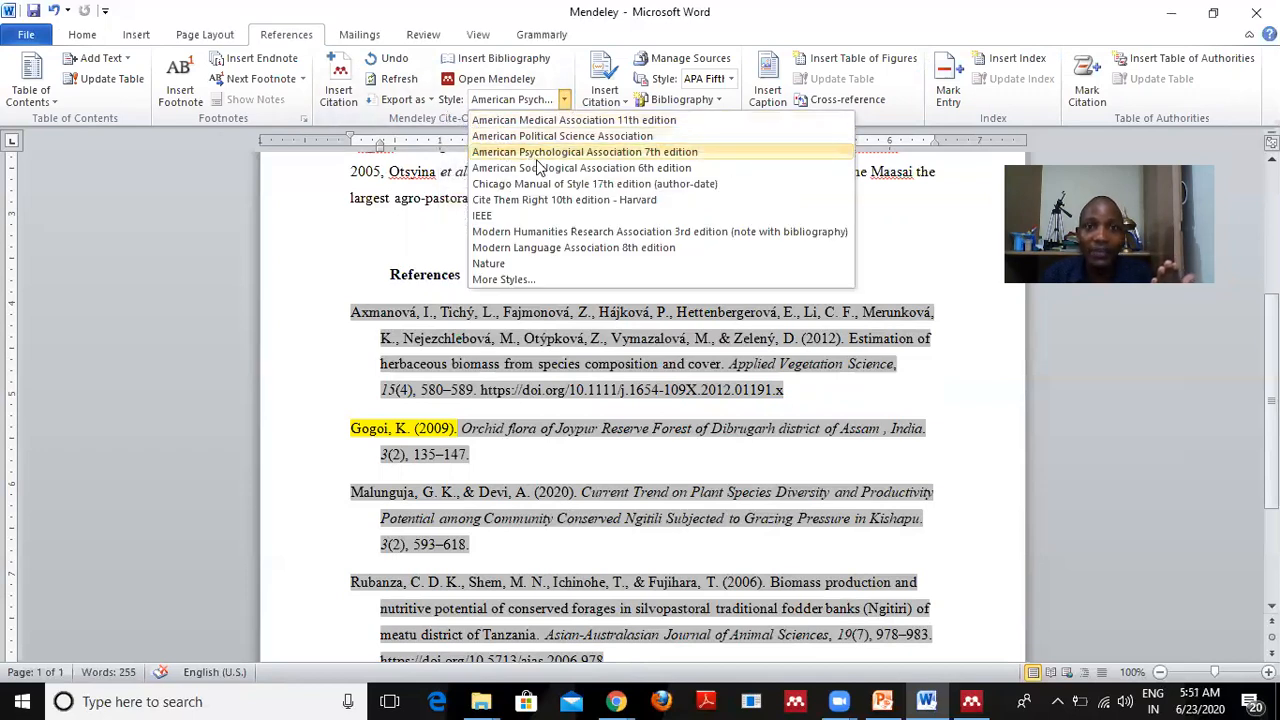
{"action": "left_click", "coordinate": [494, 216]}
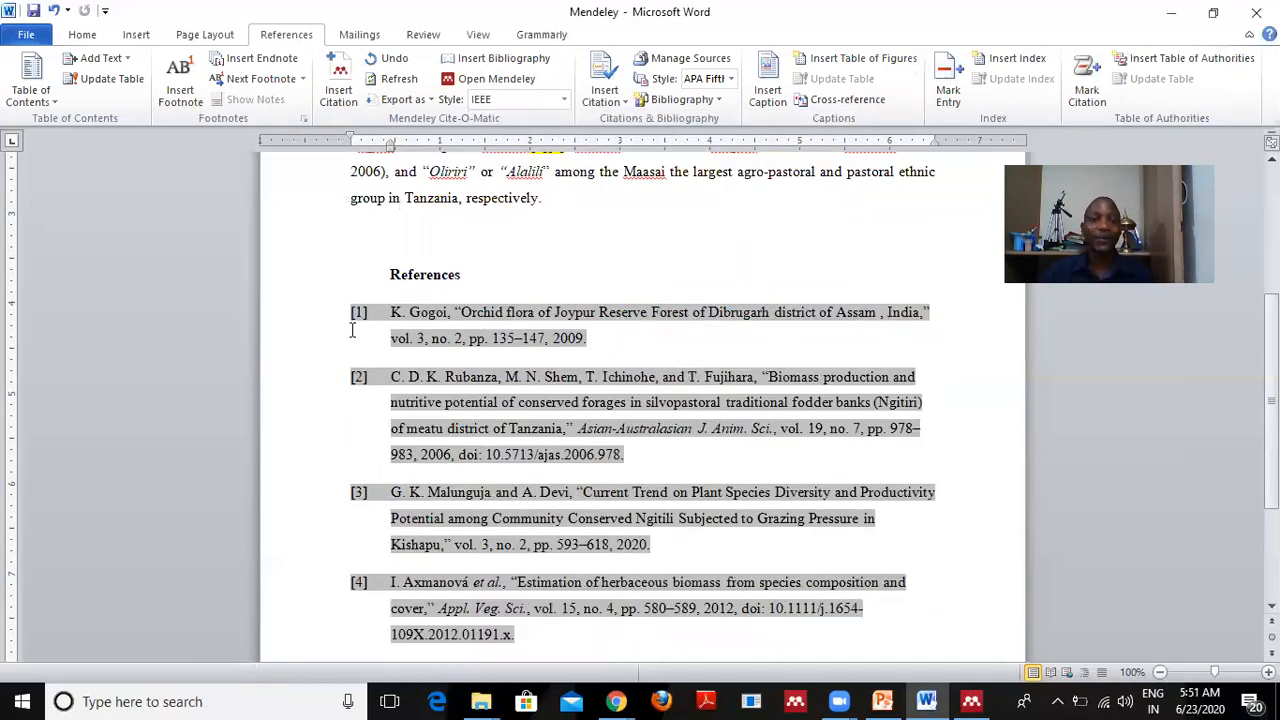
{"action": "scroll", "coordinate": [352, 330], "scroll_direction": "down", "scroll_amount": 3}
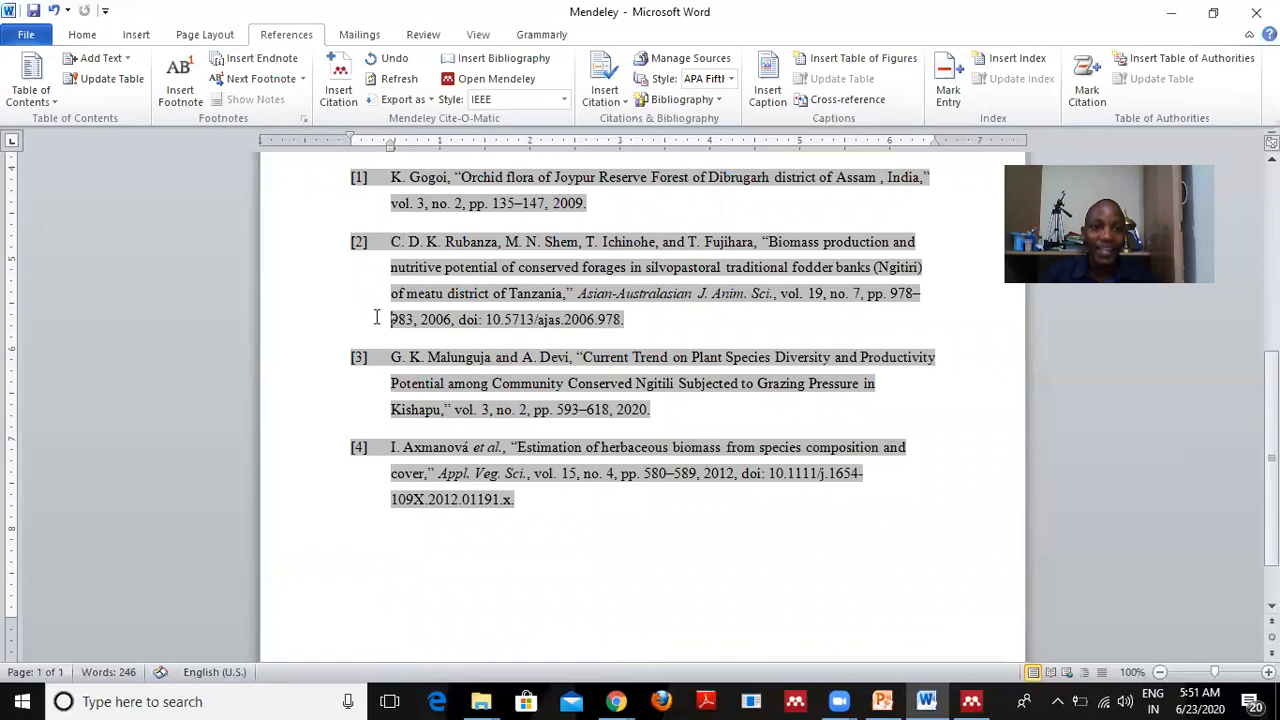
{"action": "scroll", "coordinate": [376, 323], "scroll_direction": "up", "scroll_amount": 4}
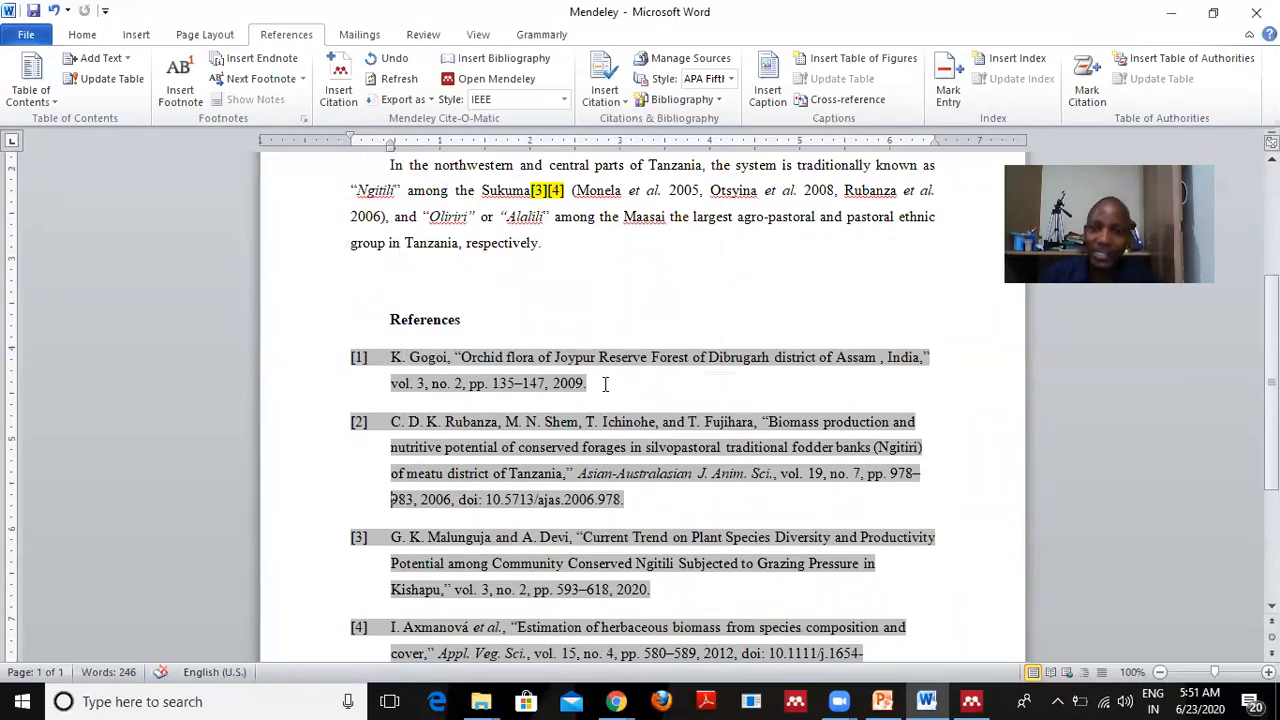
{"action": "scroll", "coordinate": [598, 340], "scroll_direction": "up", "scroll_amount": 5}
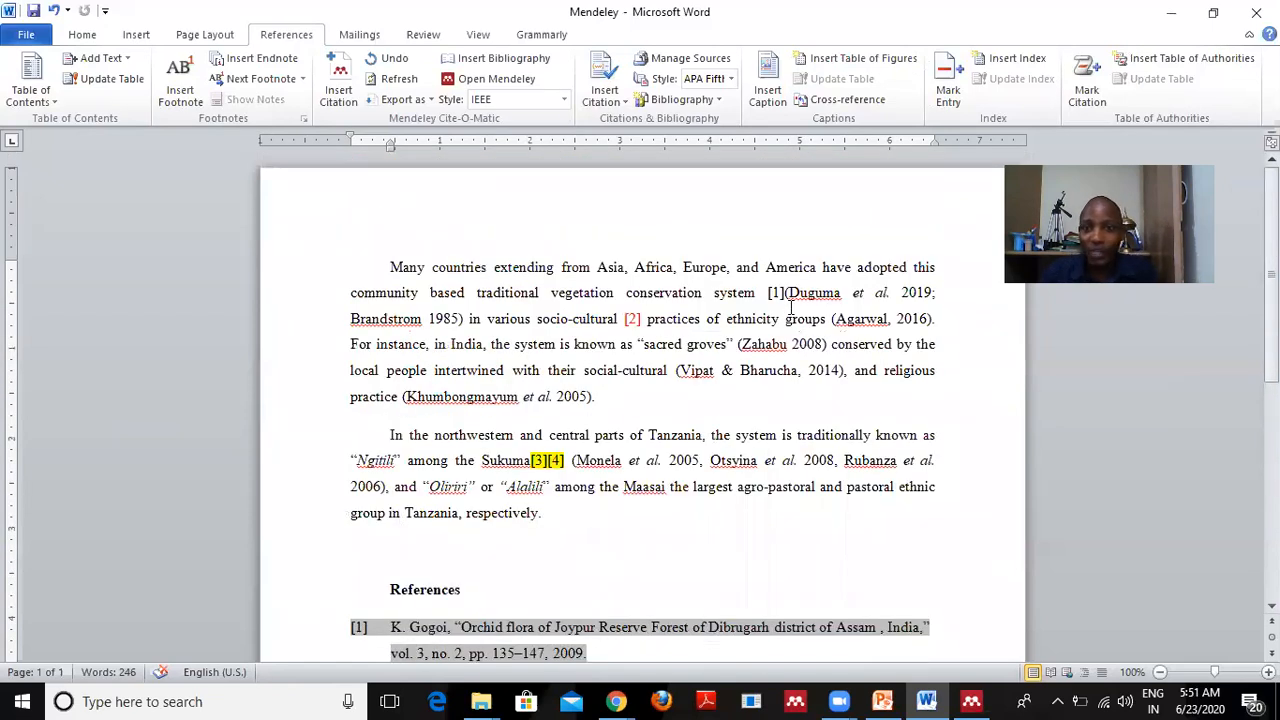
Check the numbered citations [1]–[4], then show the Export as options, including LibreOffice and Without Mendeley Fields.
{"action": "left_click", "coordinate": [783, 292]}
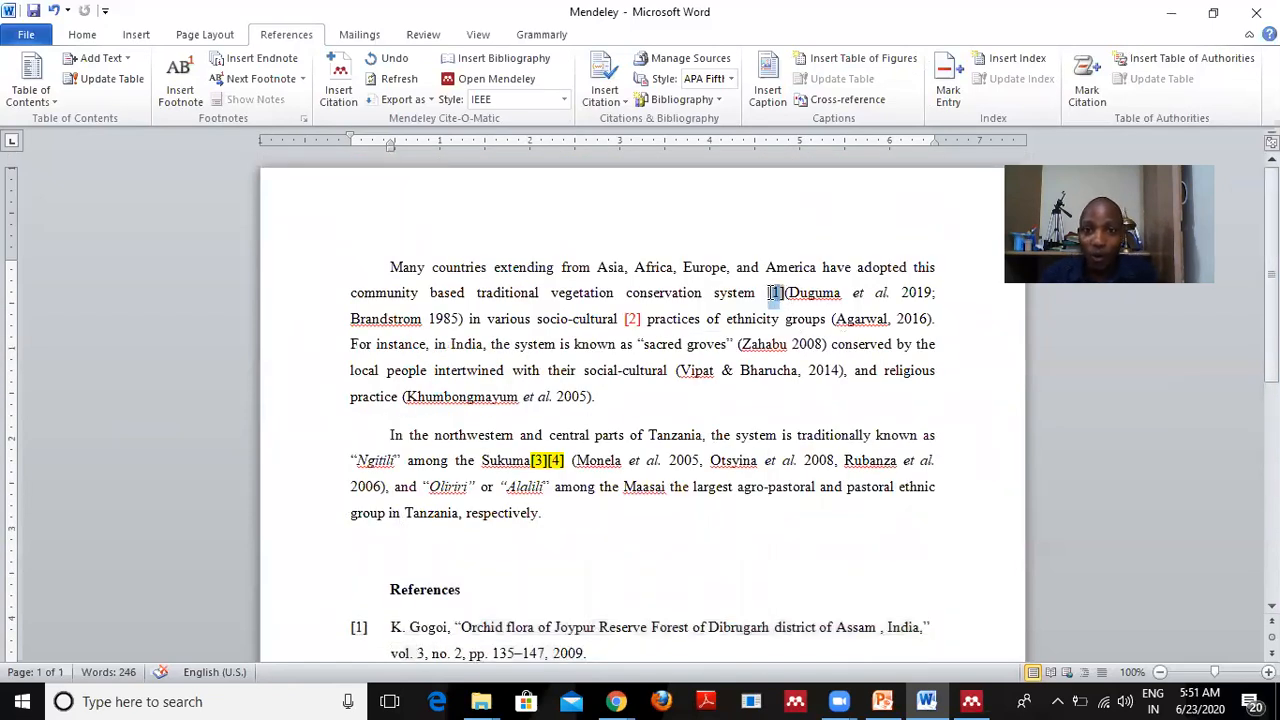
{"action": "double_click", "coordinate": [632, 319]}
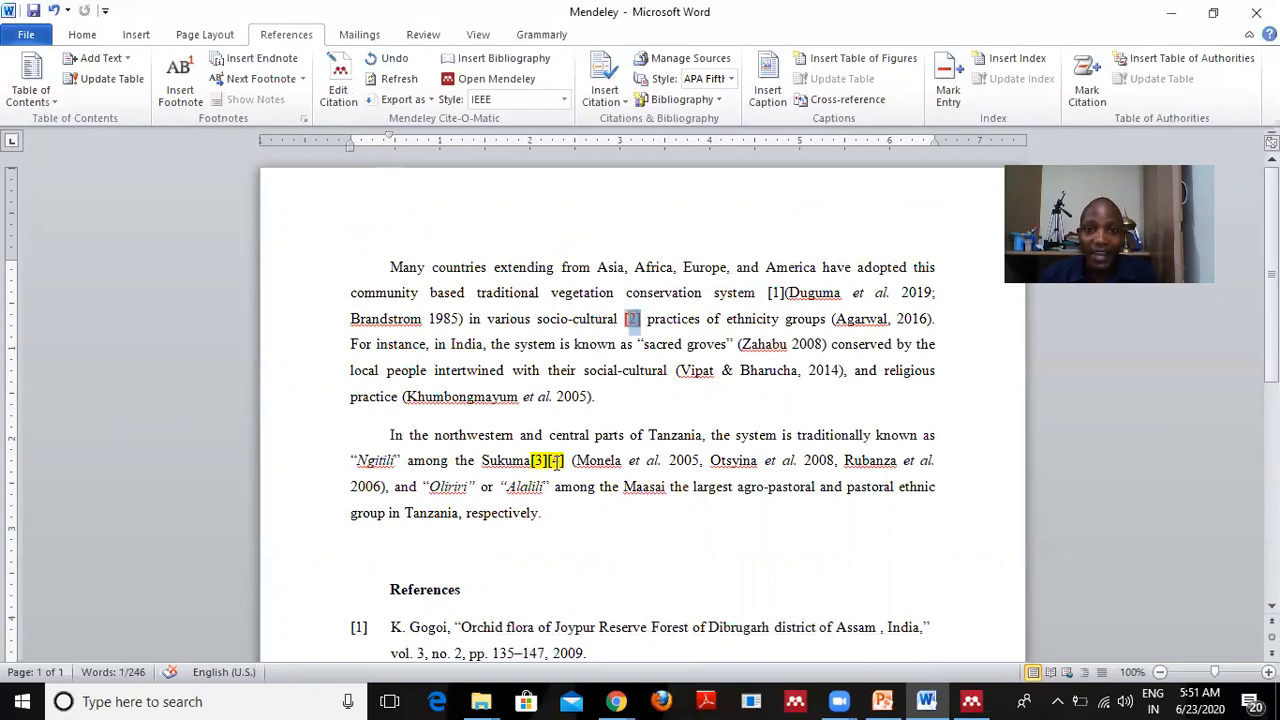
{"action": "left_click_drag", "start_coordinate": [565, 460], "coordinate": [531, 455]}
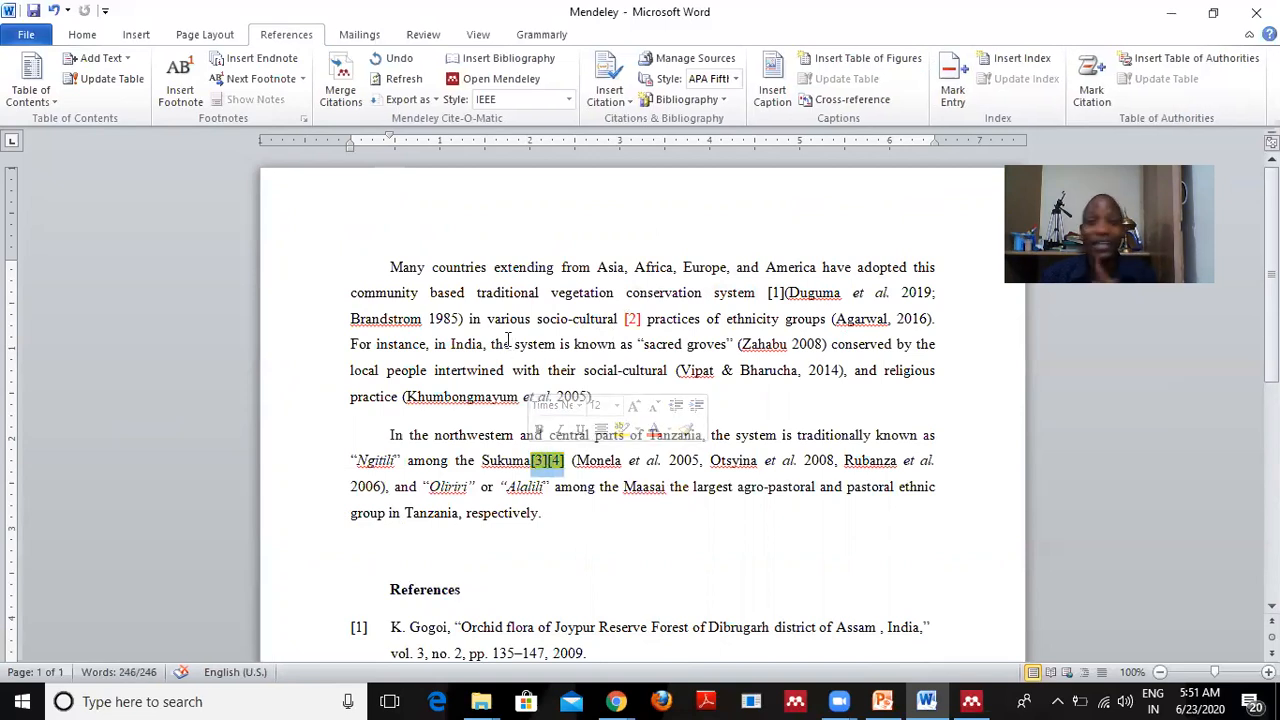
{"action": "scroll", "coordinate": [508, 340], "scroll_direction": "down", "scroll_amount": 6}
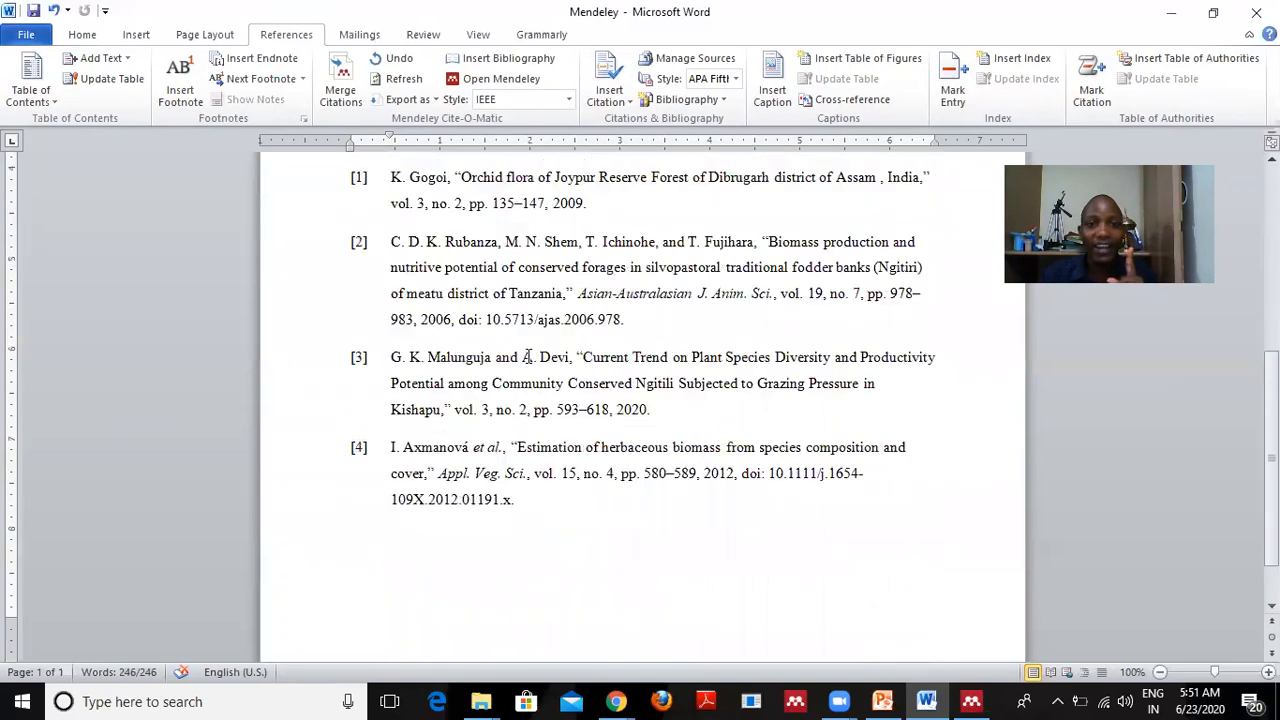
{"action": "scroll", "coordinate": [380, 274], "scroll_direction": "up", "scroll_amount": 3}
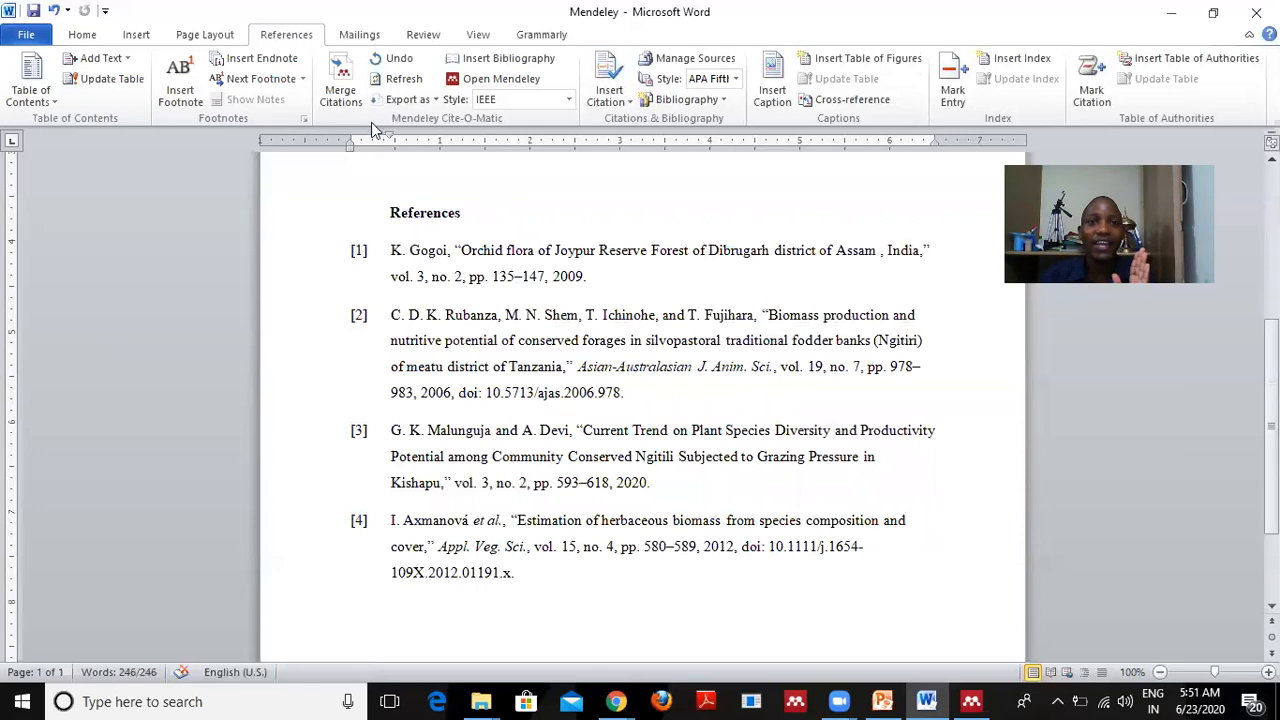
{"action": "left_click", "coordinate": [435, 99]}
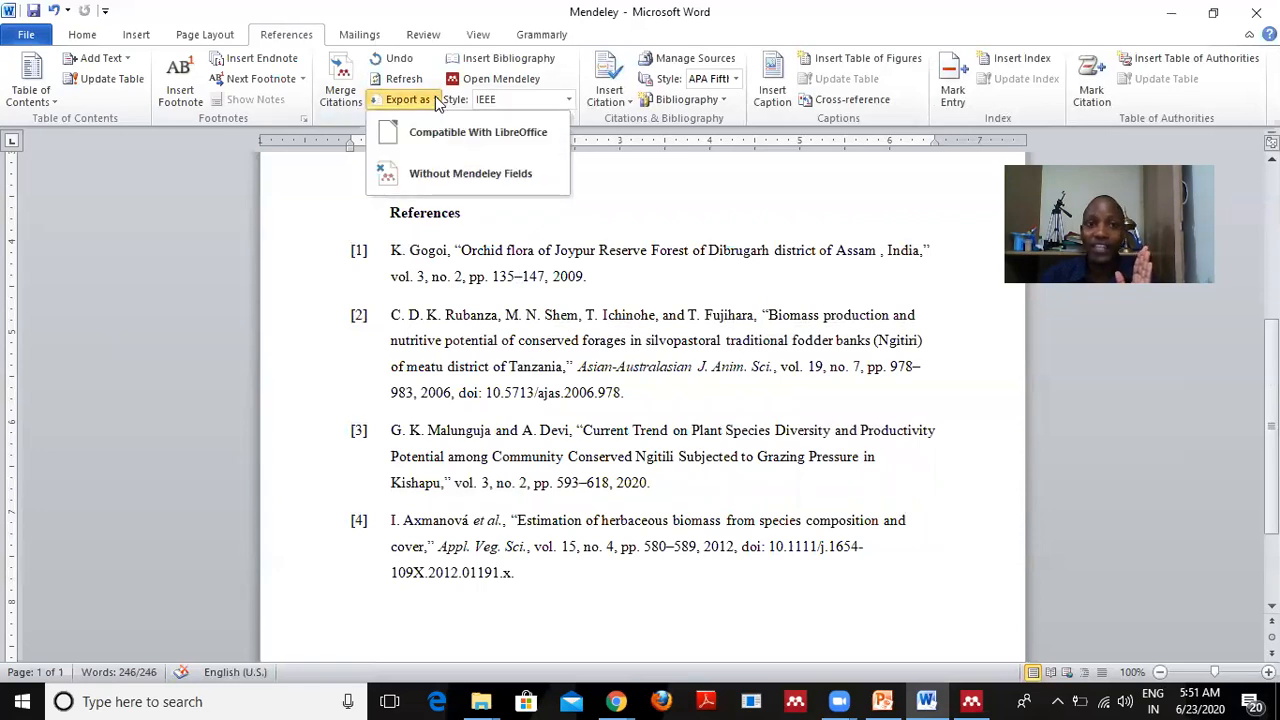